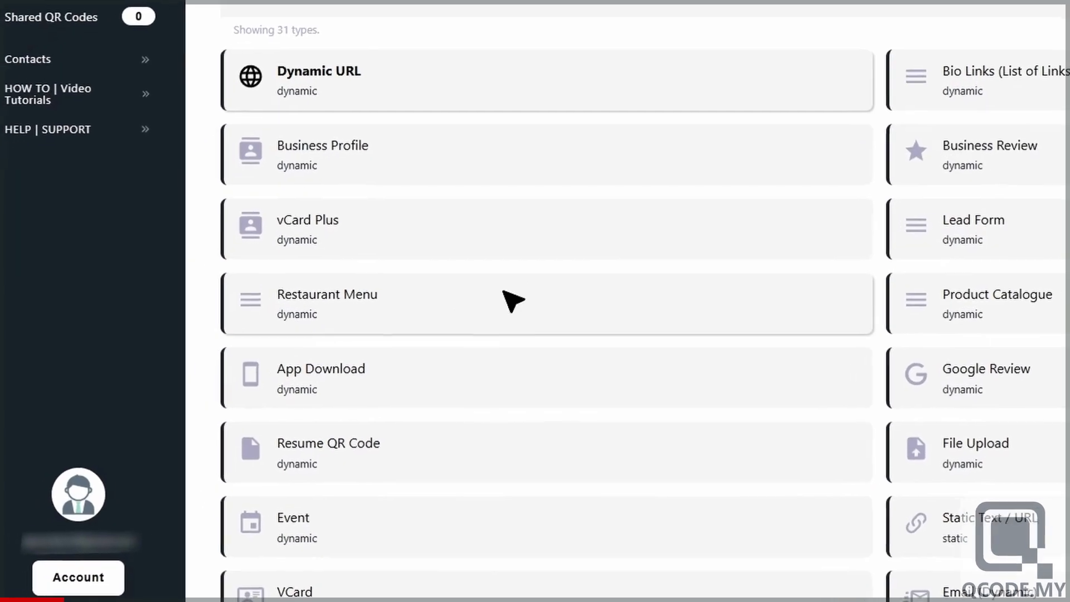
# Create a Restaurant Menu QR code and enter "Kuala Kitchen" as the restaurant name.
pyautogui.click(416, 335)
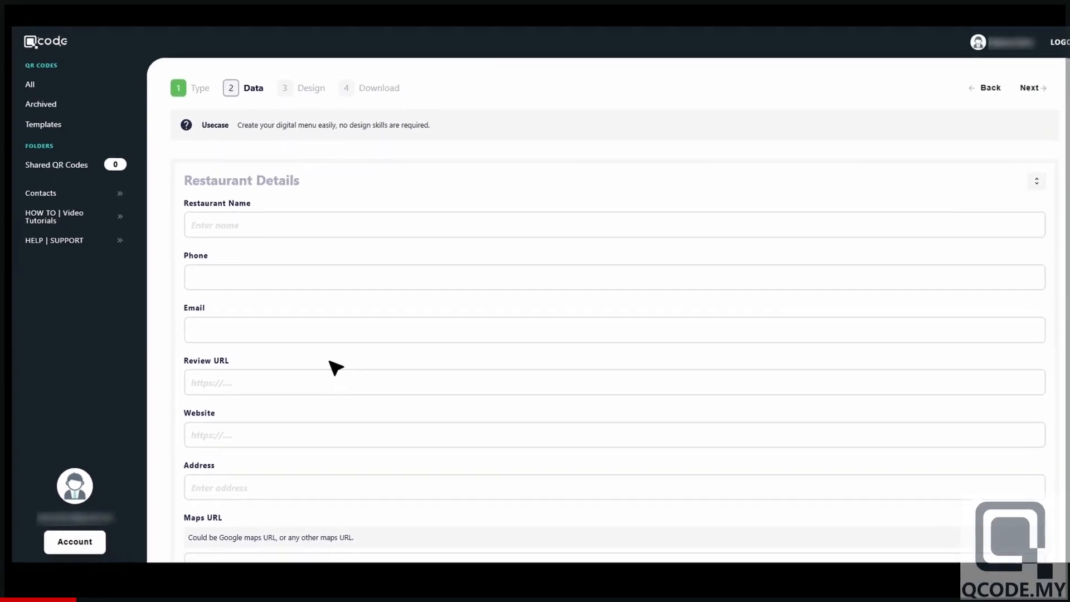
pyautogui.click(315, 233)
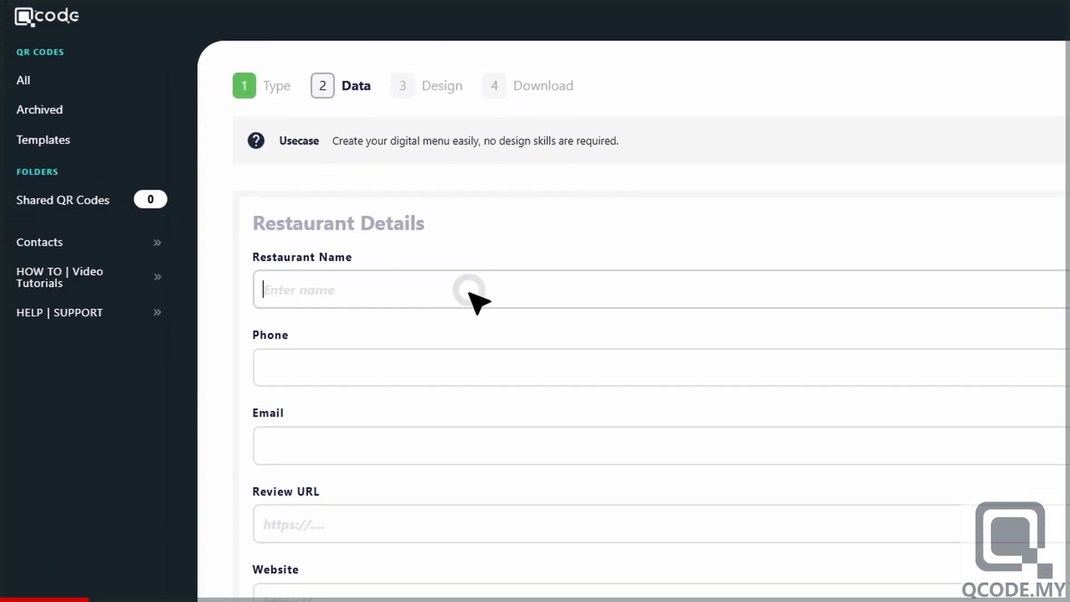
pyautogui.write('Kuala Kitchen')
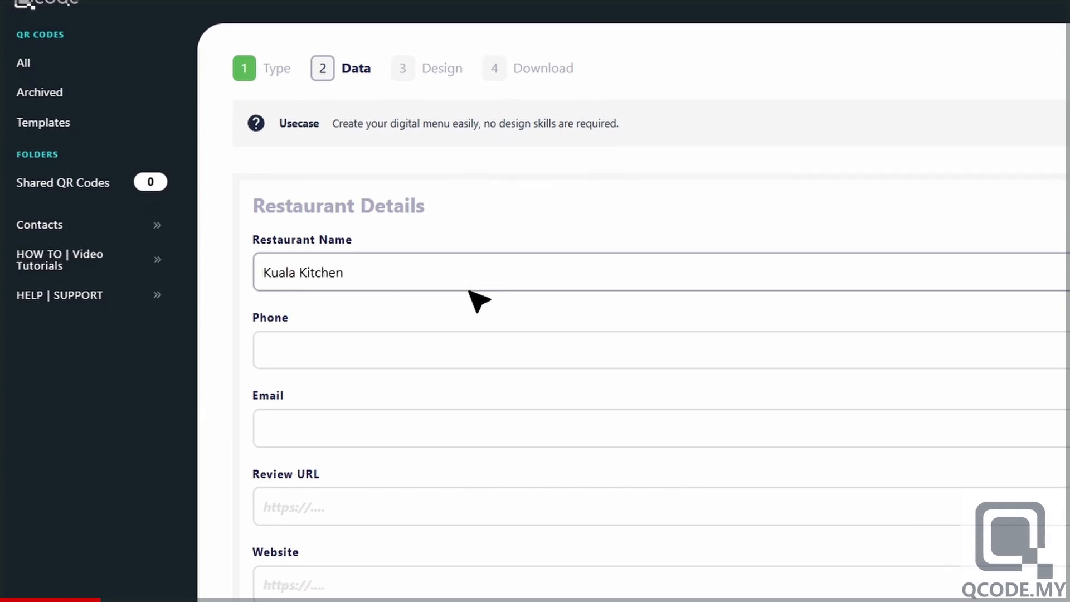
# Fill in the restaurant's phone number and e-mail address in the restaurant details.
pyautogui.click(471, 371)
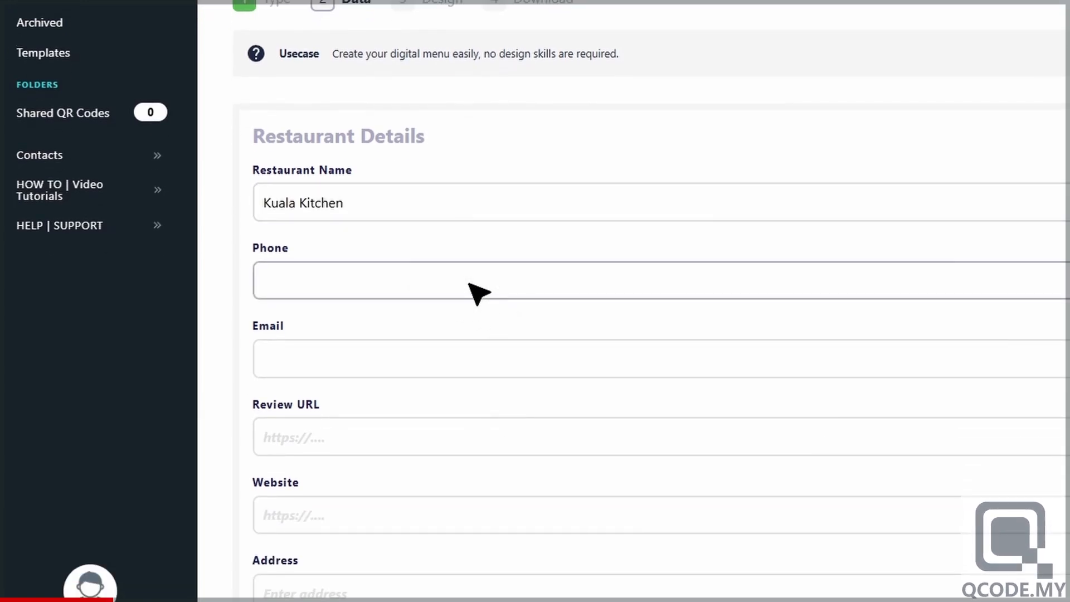
pyautogui.hotkey('ctrl', 'v')
pyautogui.scroll(-2, 478, 290)
pyautogui.click(470, 271)
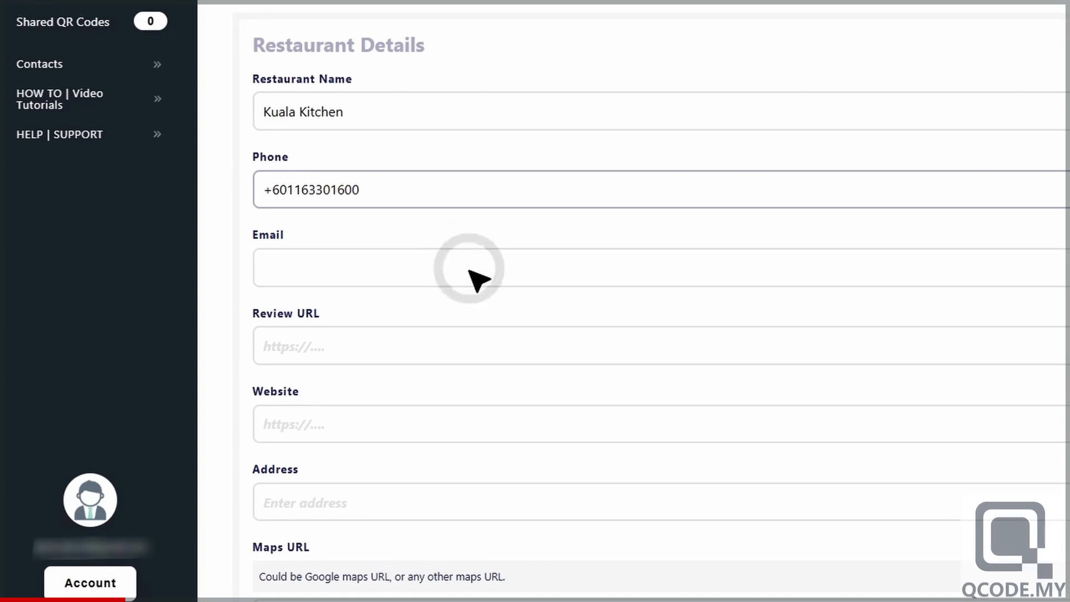
pyautogui.hotkey('ctrl', 'v')
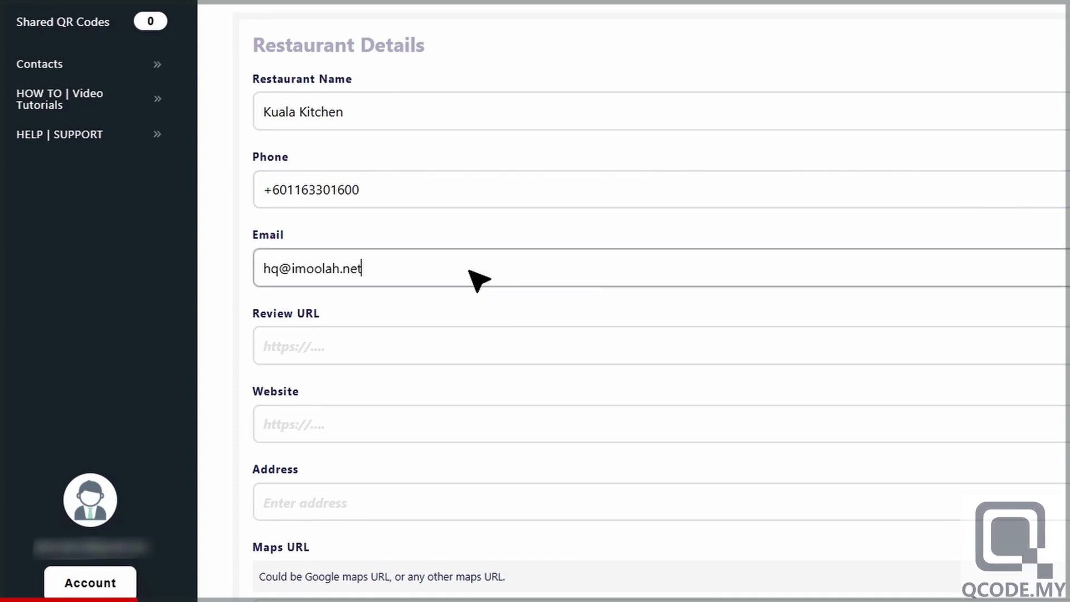
pyautogui.click(477, 355)
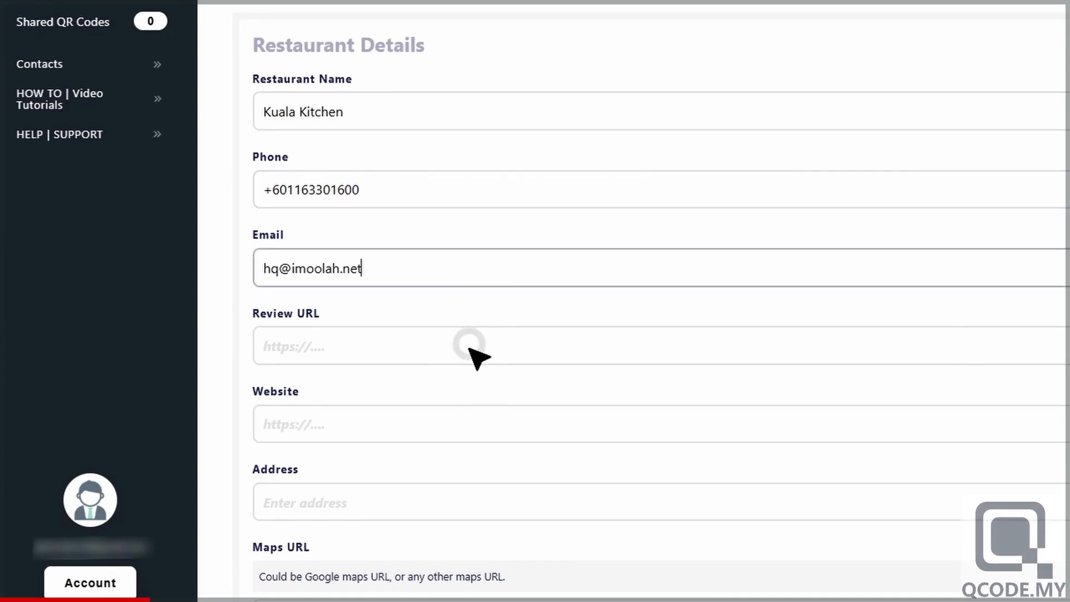
pyautogui.write('https://www.tripadvisor.com.my/')
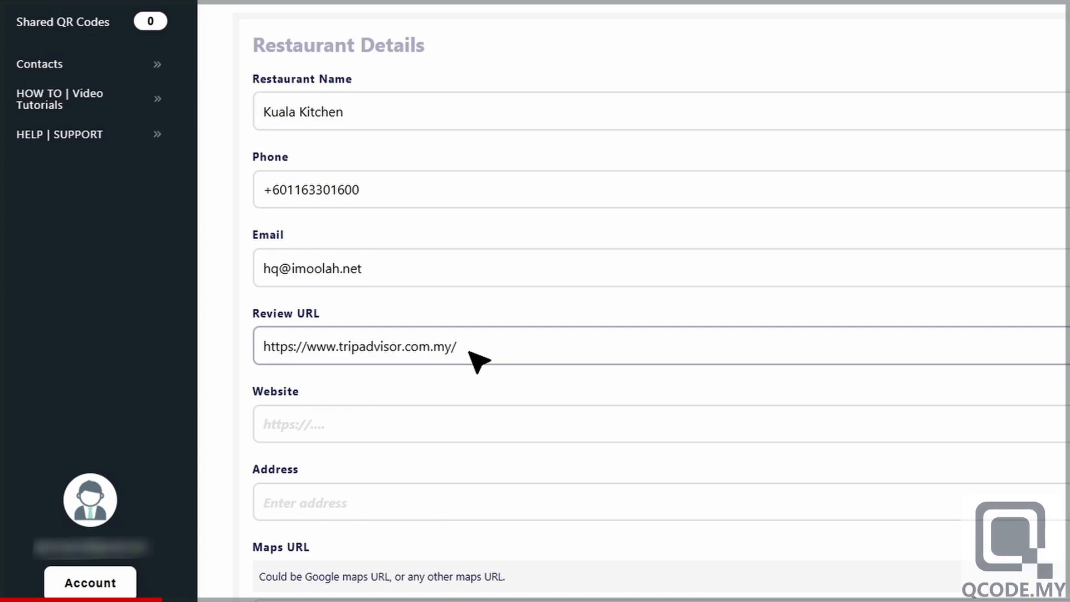
pyautogui.click(474, 433)
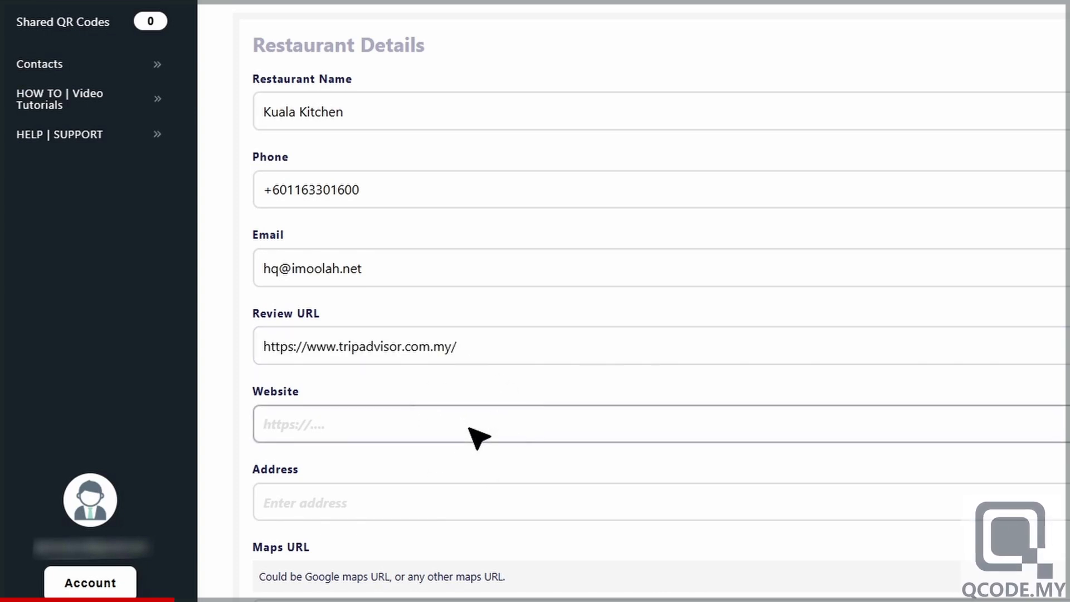
pyautogui.write('http://qcode.my/')
pyautogui.scroll(-5, 478, 438)
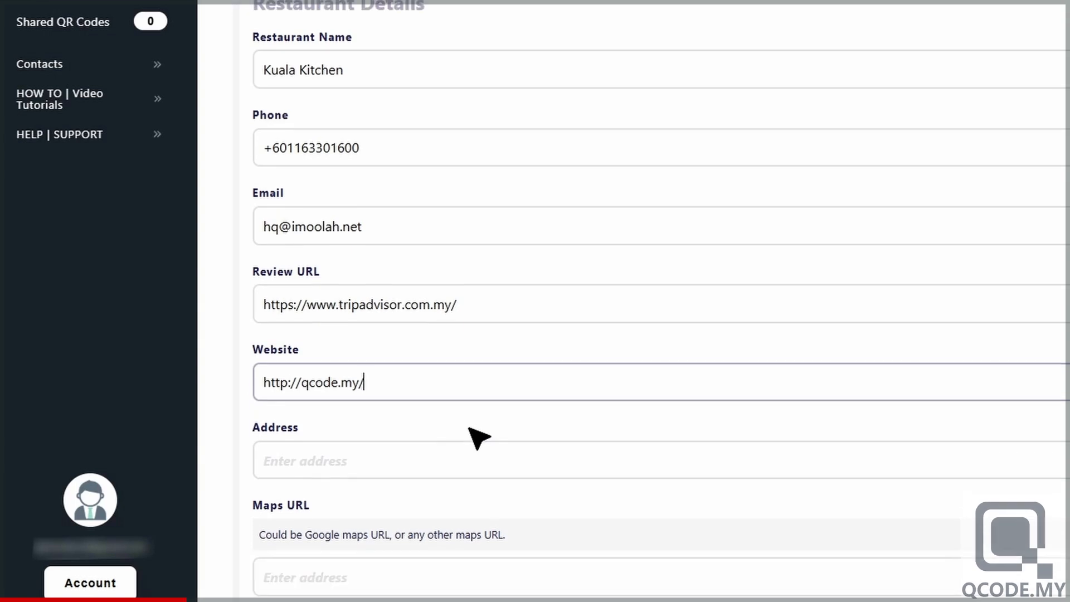
pyautogui.click(470, 179)
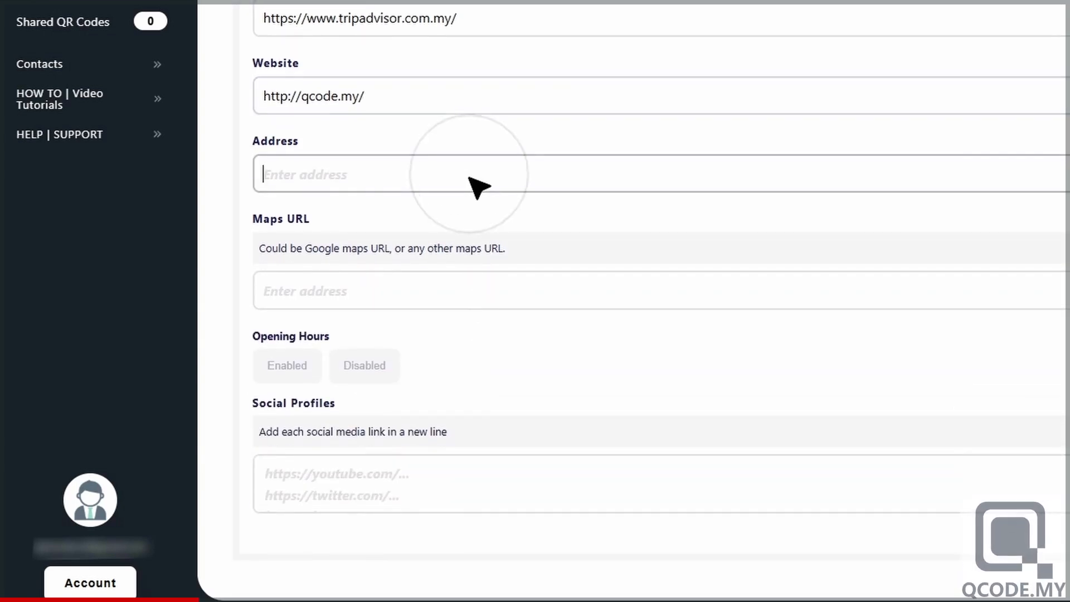
pyautogui.write('Kuala Kitchen, Lot 23, Level 2, Petronas Twin Towers, 50088 Kuala Lumpur')
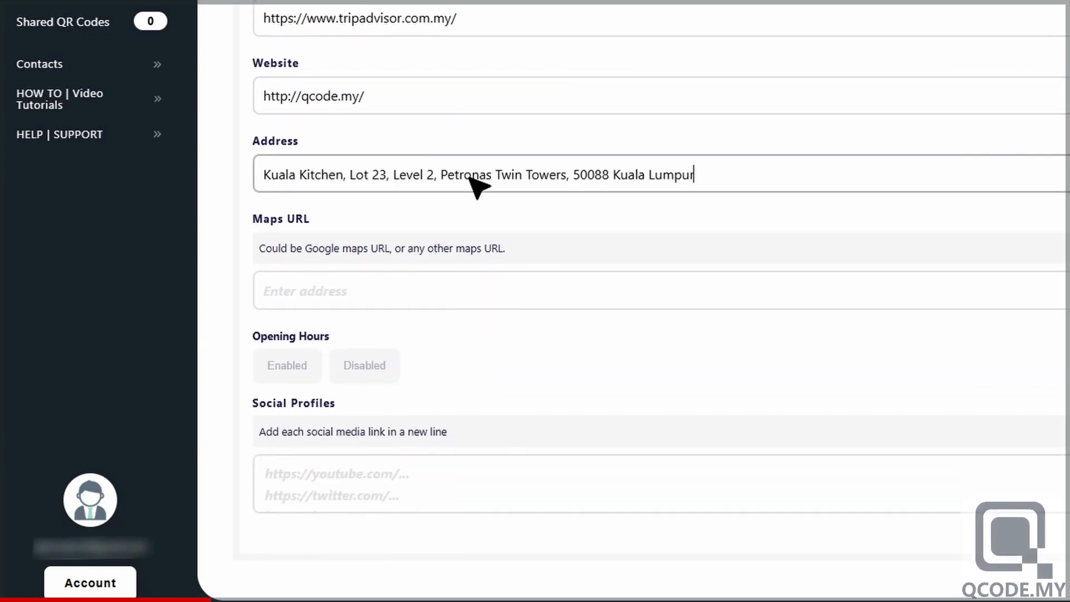
pyautogui.press('Tab')
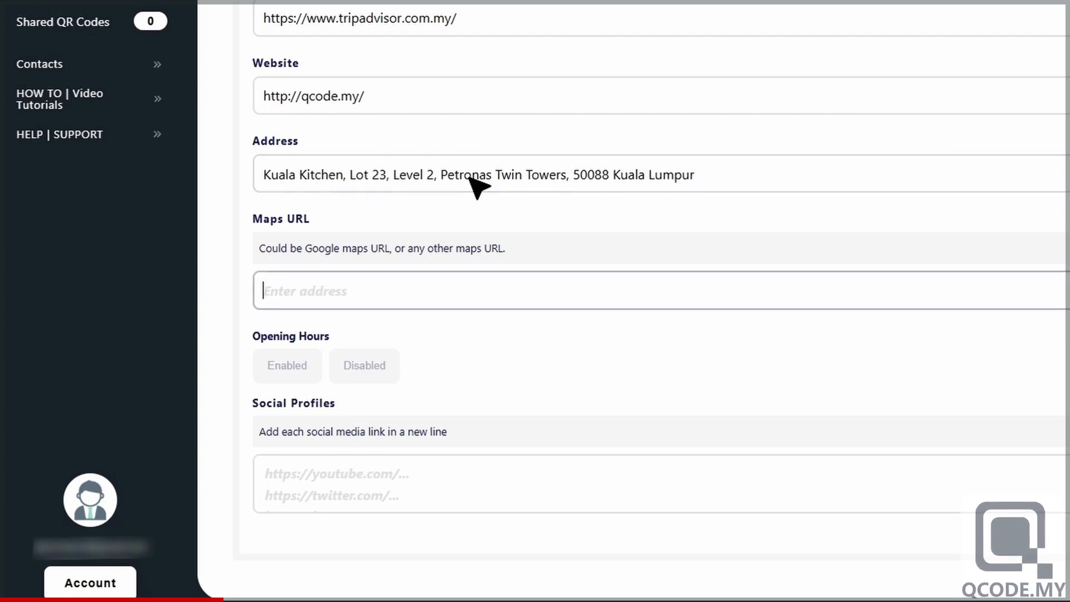
pyautogui.write('https://maps.app.goo.gl/qZPVdL7o8ZtV1n8H6')
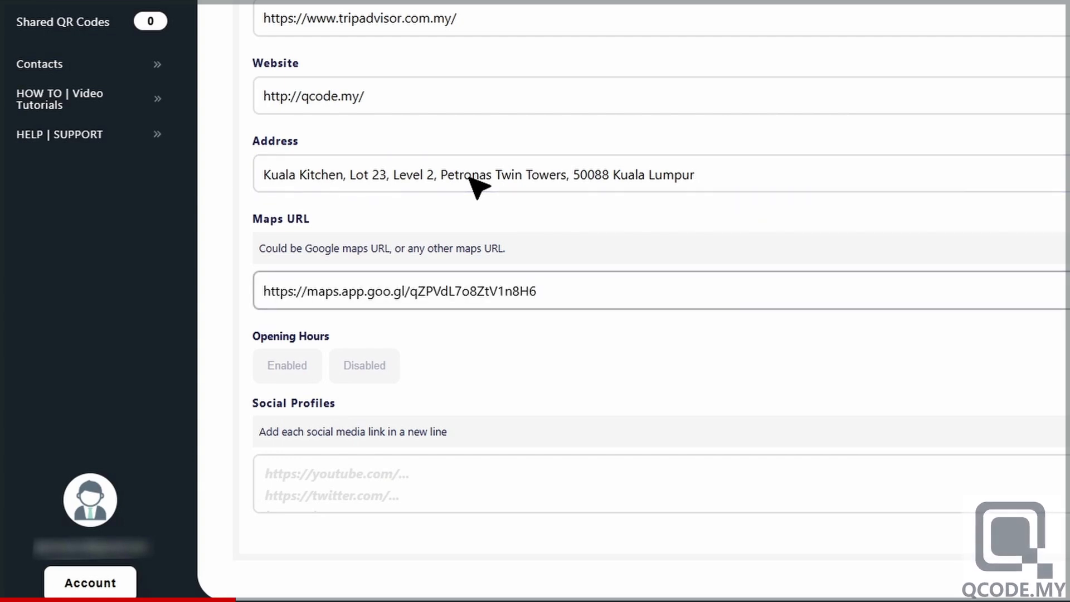
# Enable opening hours and set the closing time for Monday through Thursday to 10:00 PM.
pyautogui.click(288, 366)
pyautogui.scroll(-2, 288, 366)
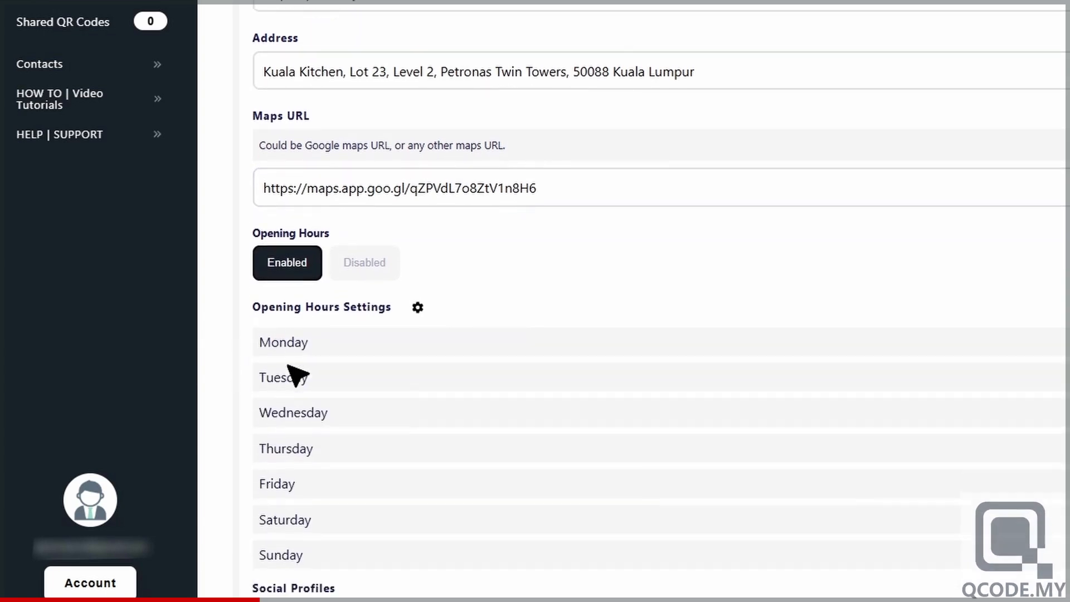
pyautogui.scroll(-3, 298, 371)
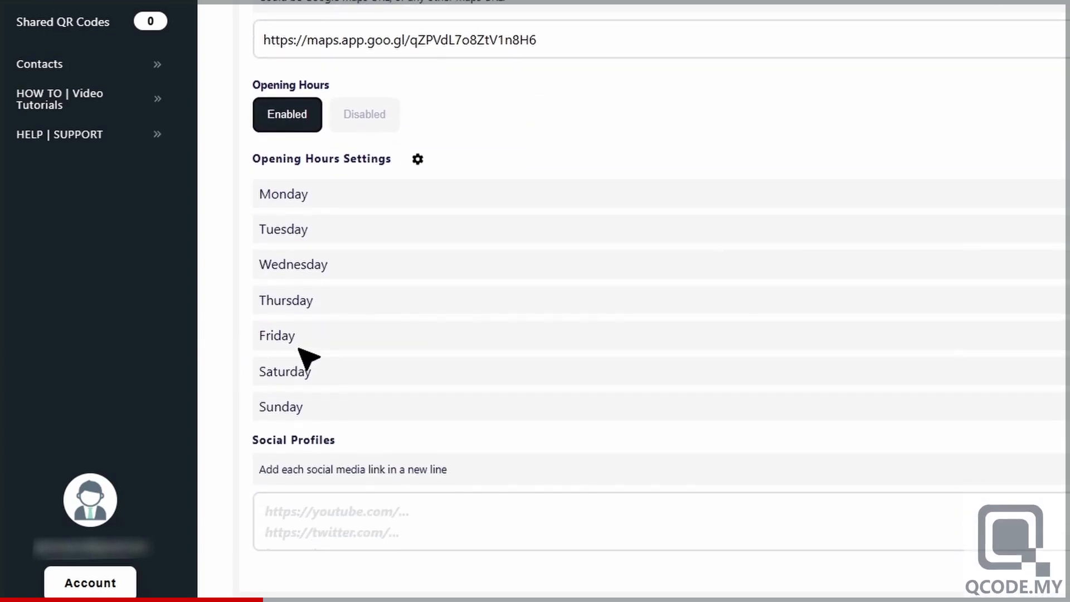
pyautogui.click(417, 160)
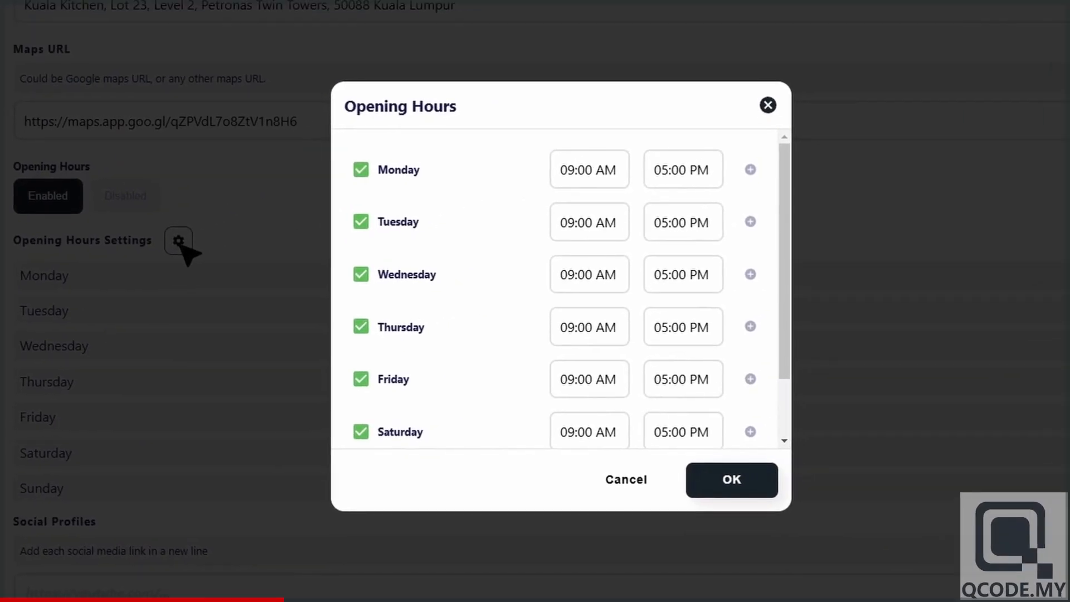
pyautogui.click(686, 171)
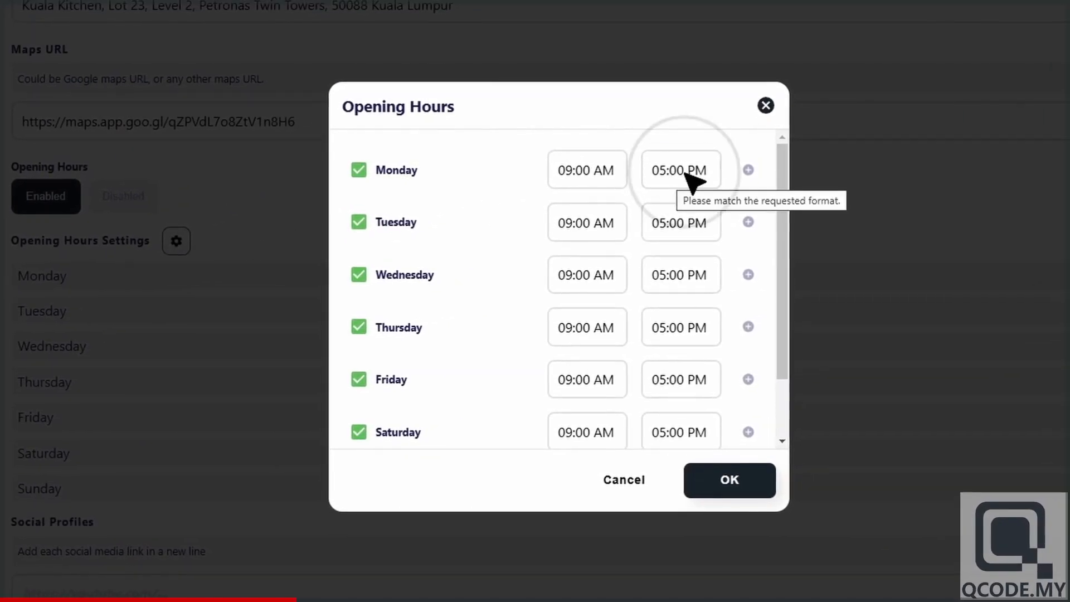
pyautogui.press('BackSpace')
pyautogui.press('BackSpace')
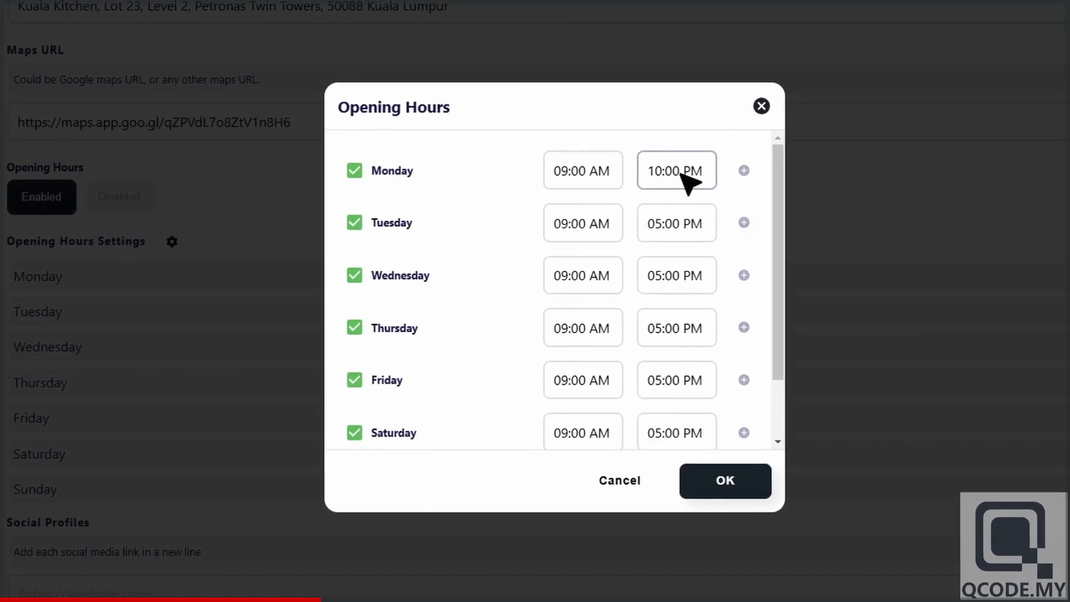
pyautogui.hotkey('ctrl', 'a')
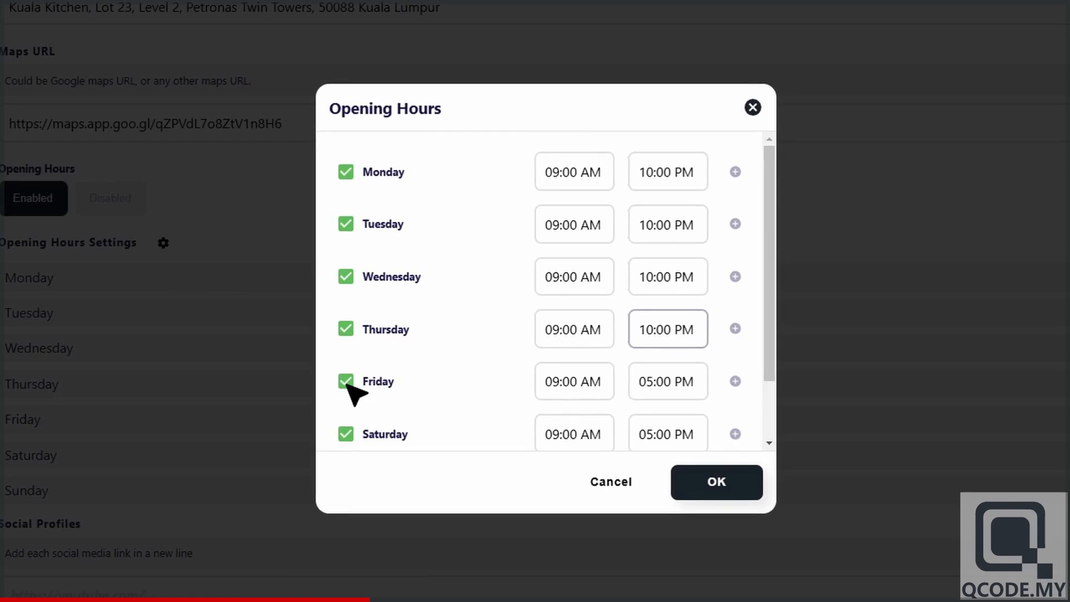
# Mark Friday as closed, set the Saturday and Sunday closing times to 10:00 PM, and save the opening hours.
pyautogui.scroll(-2, 350, 391)
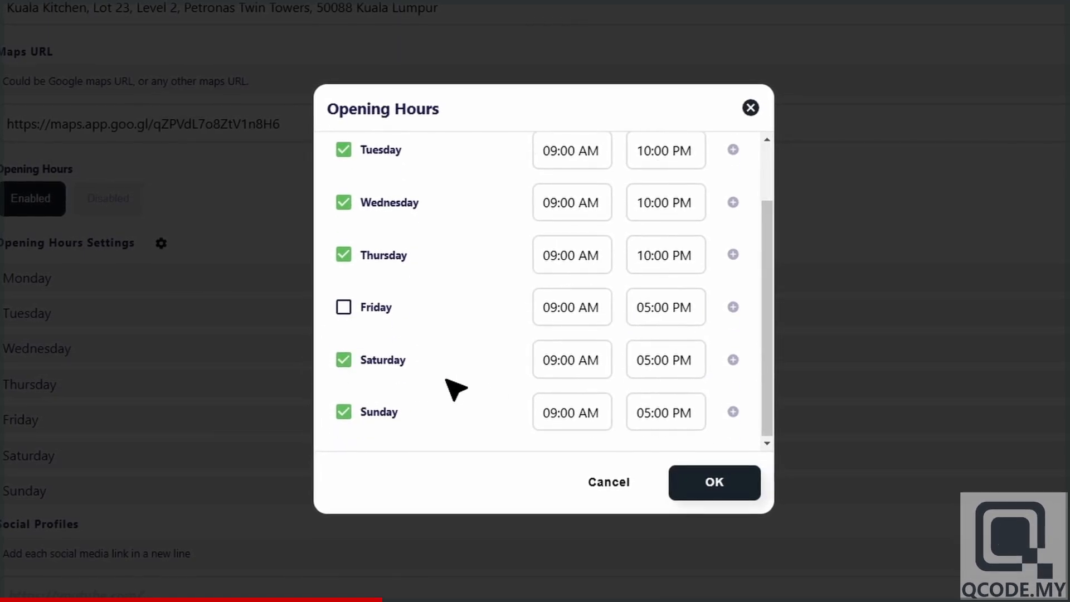
pyautogui.click(674, 360)
pyautogui.hotkey('ctrl', 'a')
pyautogui.write('10:00 PM')
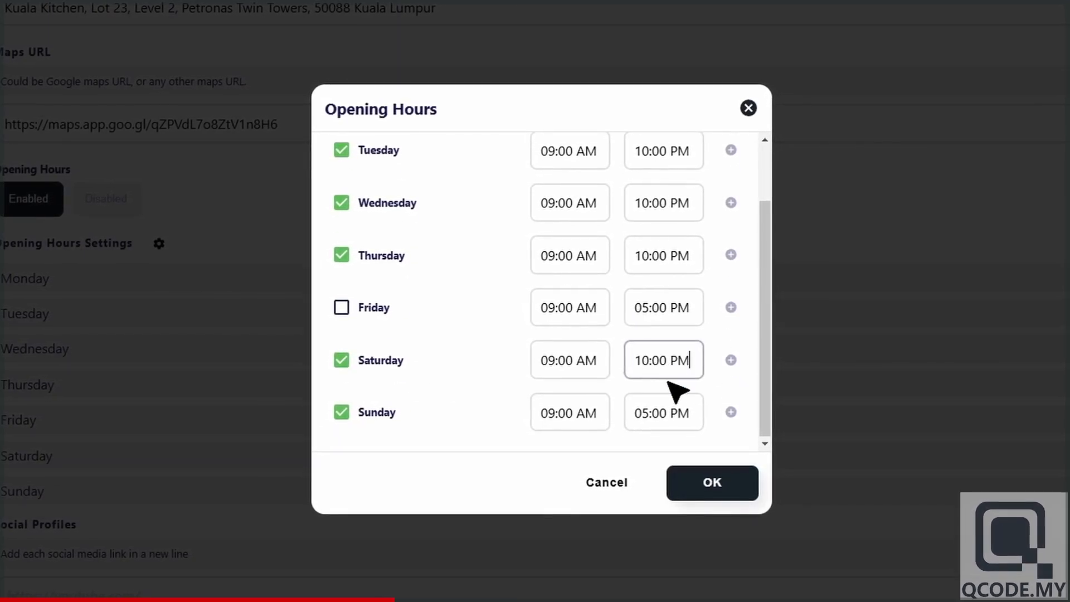
pyautogui.click(670, 414)
pyautogui.hotkey('ctrl', 'a')
pyautogui.write('10:00 PM')
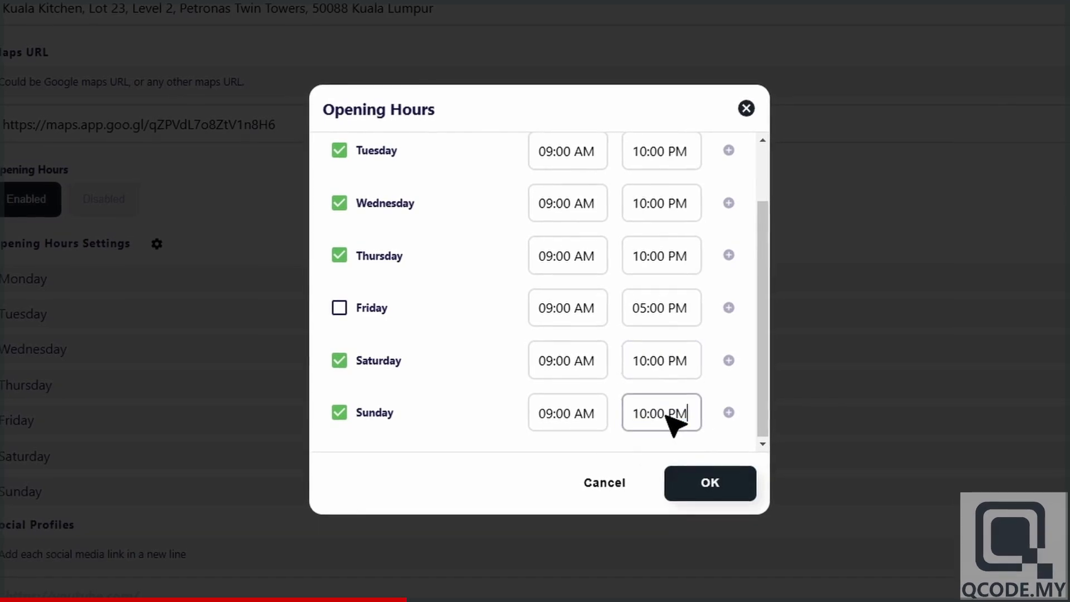
pyautogui.click(710, 485)
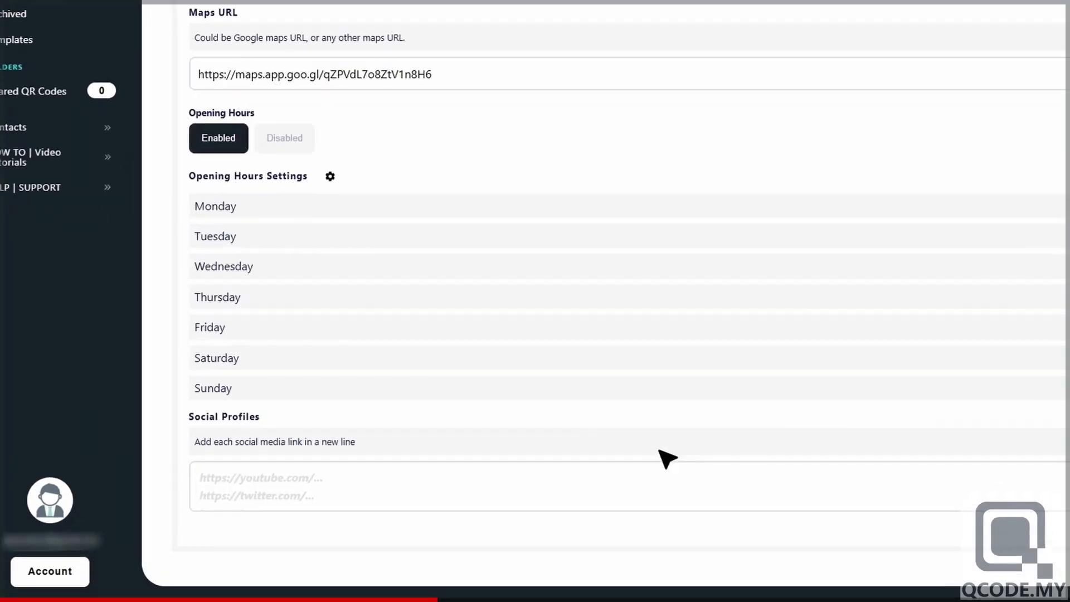
pyautogui.click(457, 509)
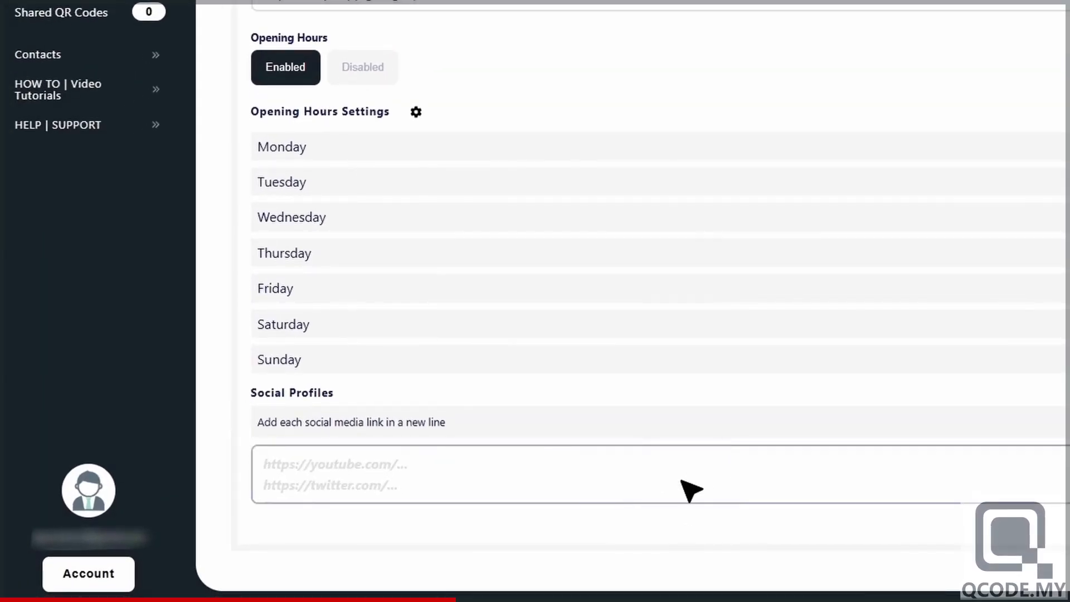
pyautogui.write('https://facebook.com/qcodedotmy https://youtube.com/@myqcode')
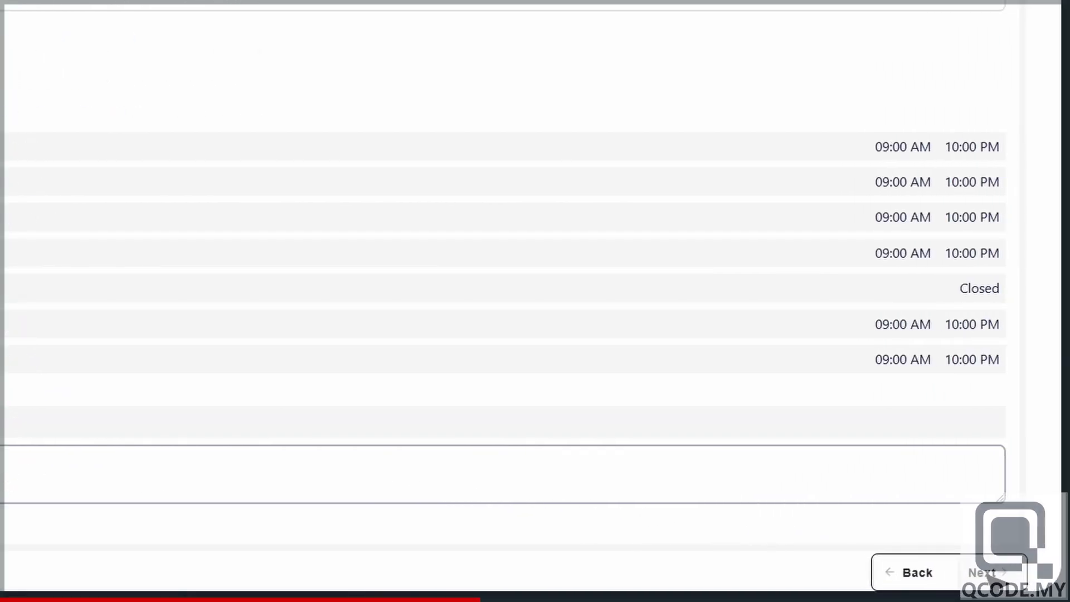
pyautogui.click(984, 573)
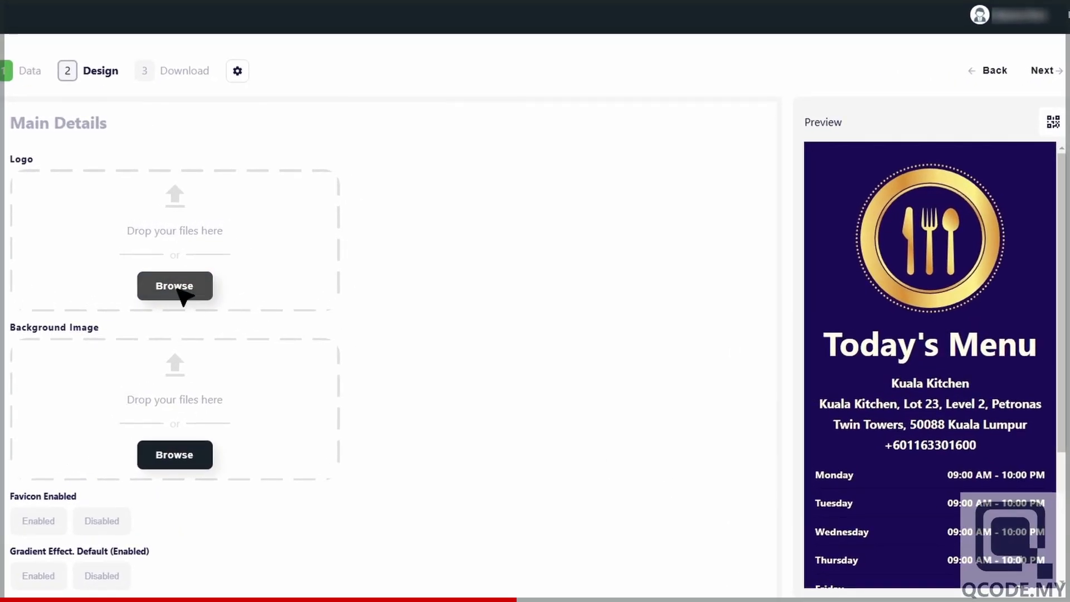
# Upload logo5.png as the menu's logo and bg3.jpg as its background image.
pyautogui.click(179, 292)
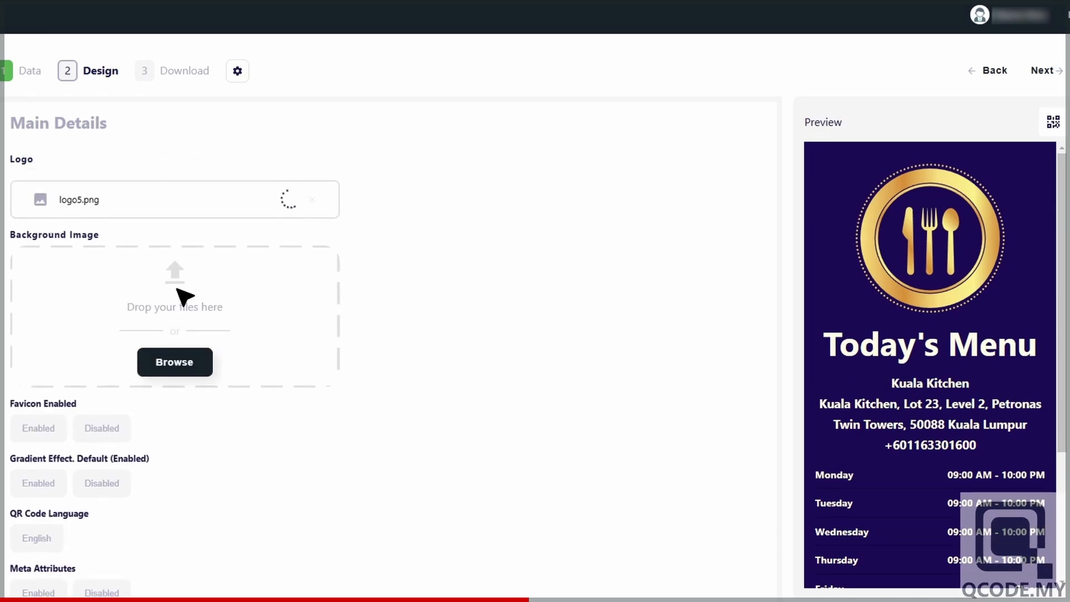
pyautogui.click(179, 367)
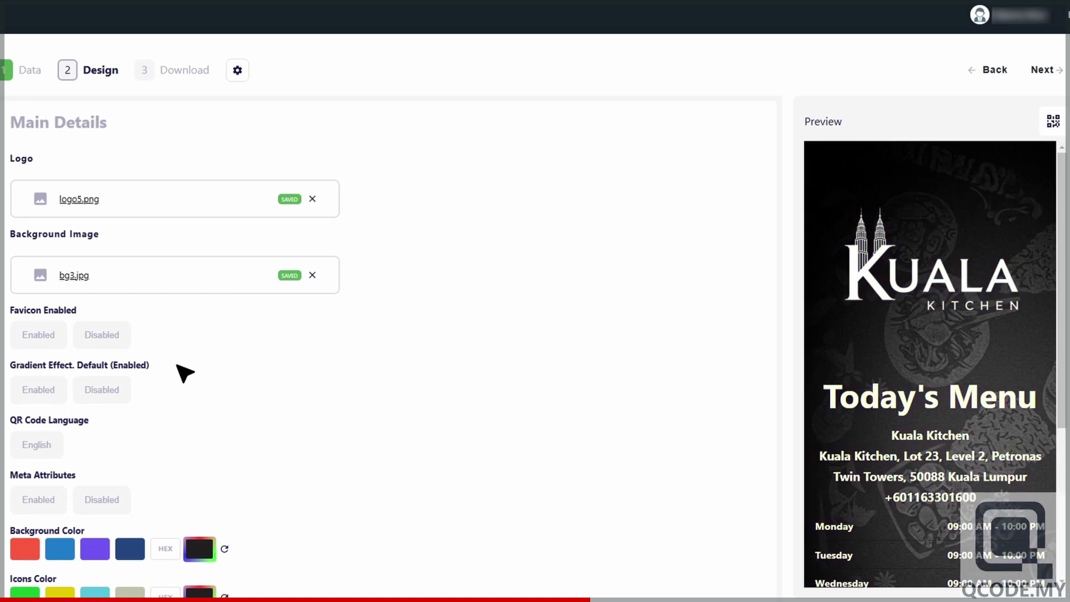
# Set the icons color to dark grey, RGB 31, 31, 31.
pyautogui.scroll(-2, 184, 373)
pyautogui.scroll(-2, 318, 374)
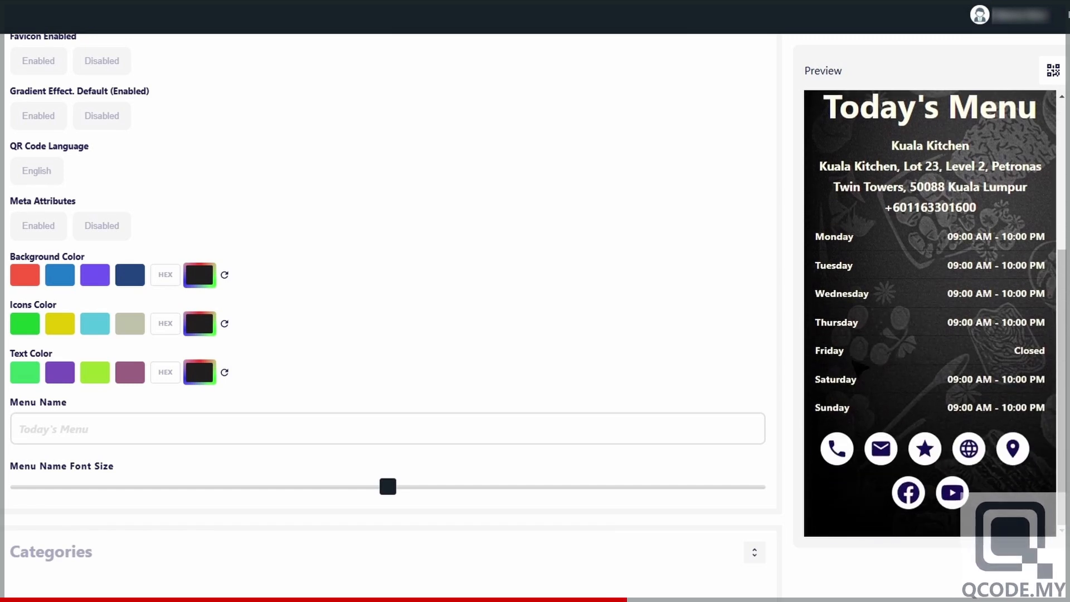
pyautogui.click(200, 325)
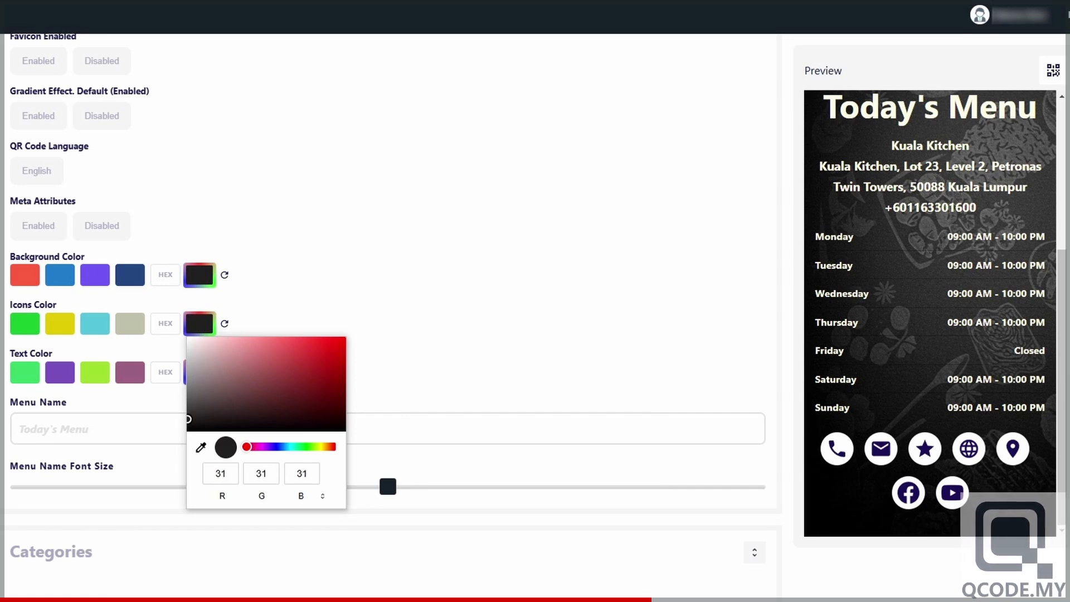
pyautogui.click(174, 407)
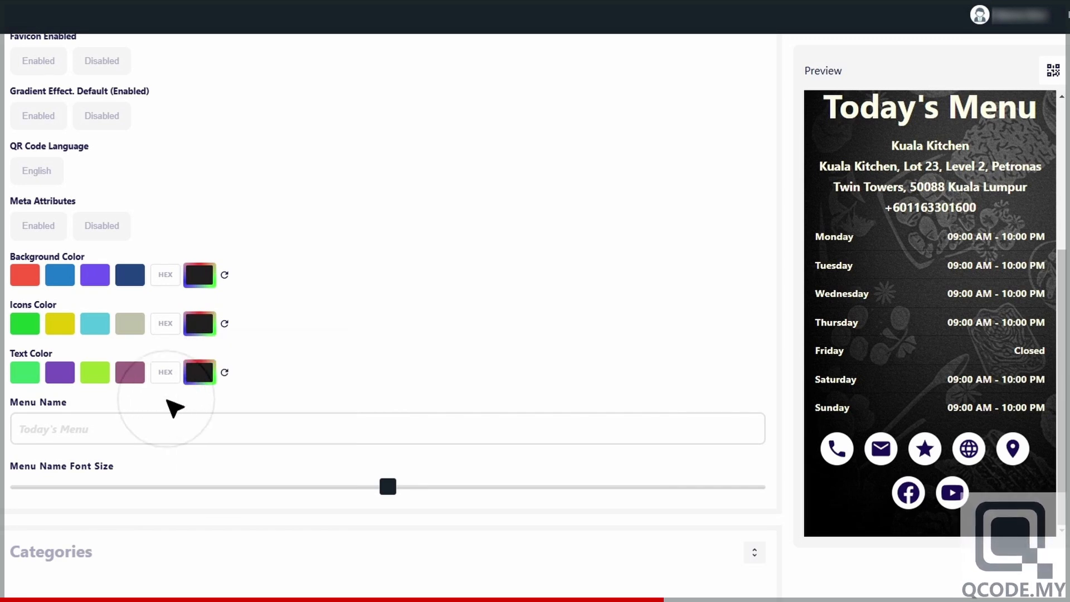
# Set the menu's text color to white, RGB 255, 255, 255.
pyautogui.scroll(-2, 174, 404)
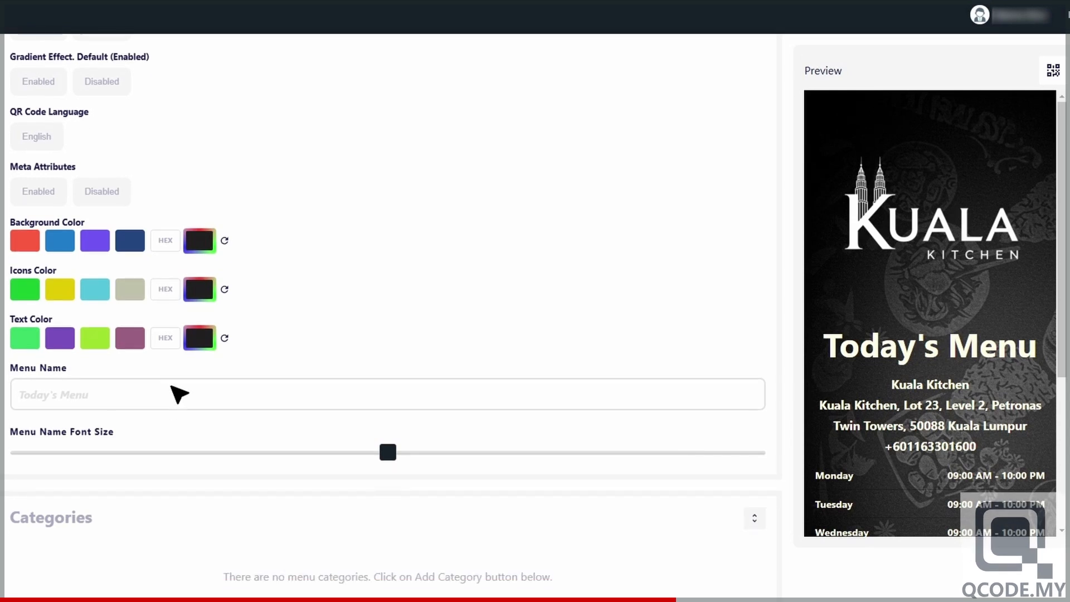
pyautogui.click(204, 304)
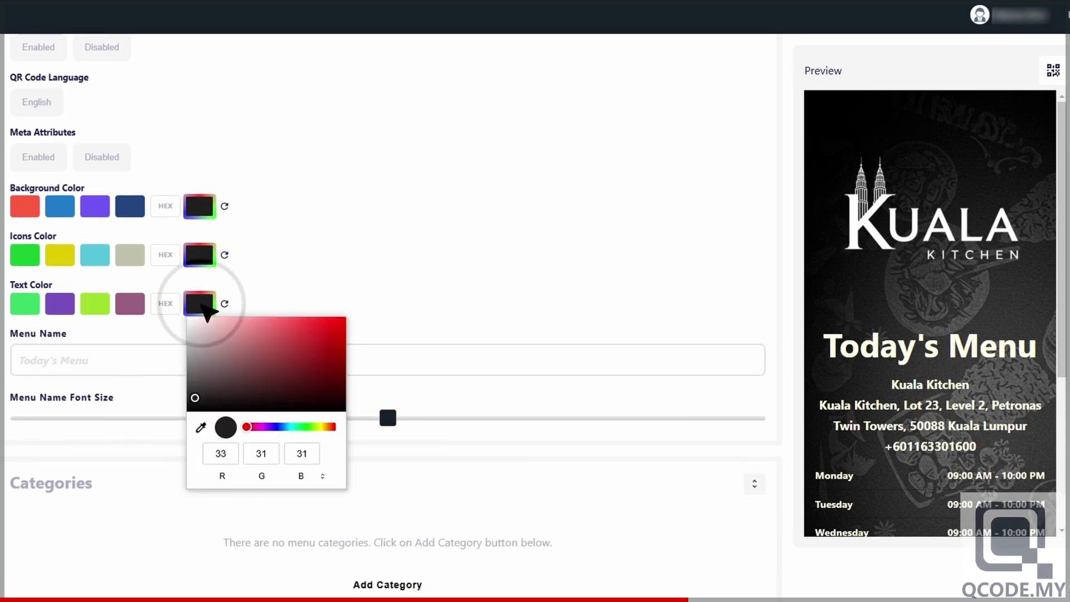
pyautogui.moveTo(203, 363); pyautogui.dragTo(189, 320)
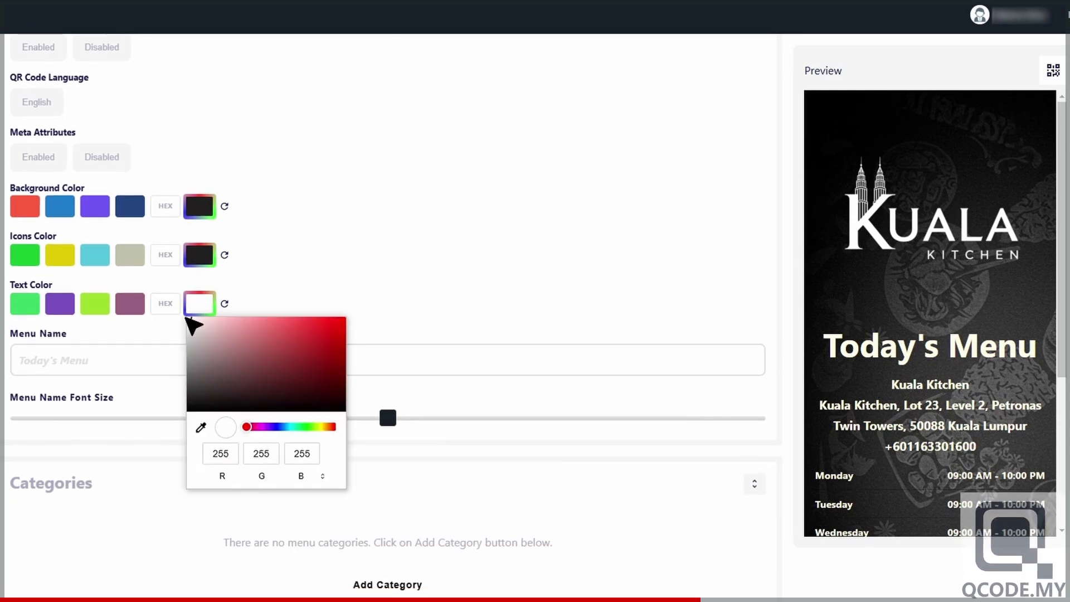
# Set the menu name to "Digital Menu".
pyautogui.click(175, 319)
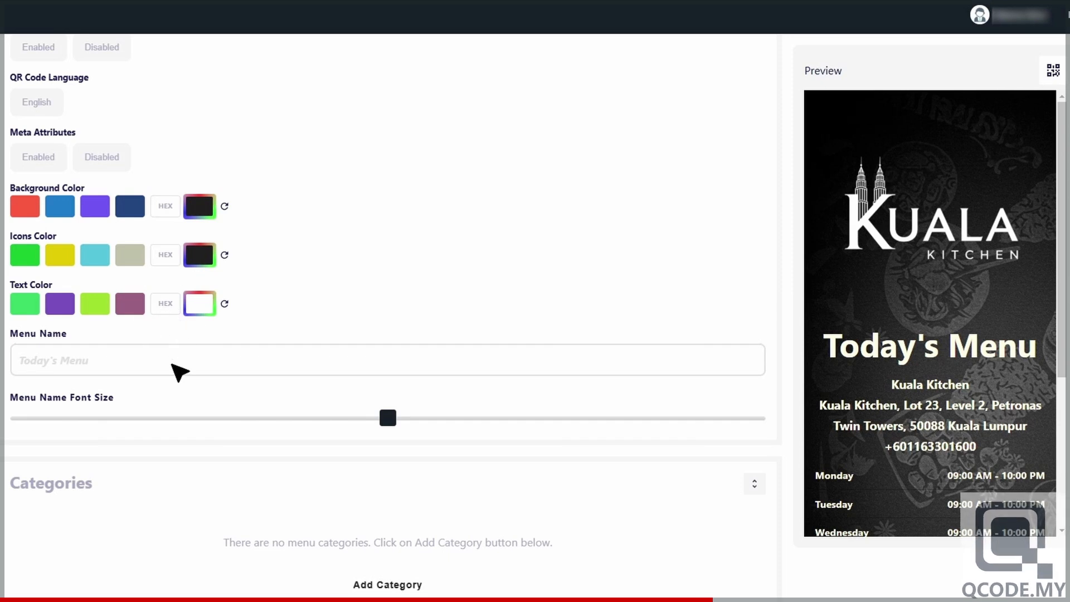
pyautogui.click(173, 365)
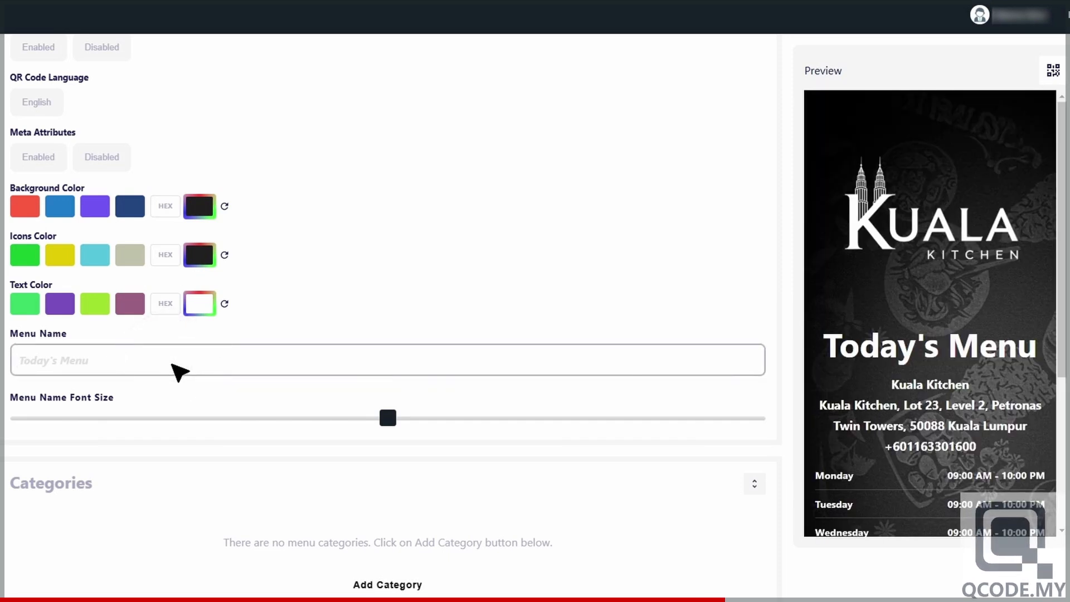
pyautogui.write('Digital Menu')
# Start a new menu category named "Classic Malay Dishes, Elevated".
pyautogui.scroll(-2, 177, 371)
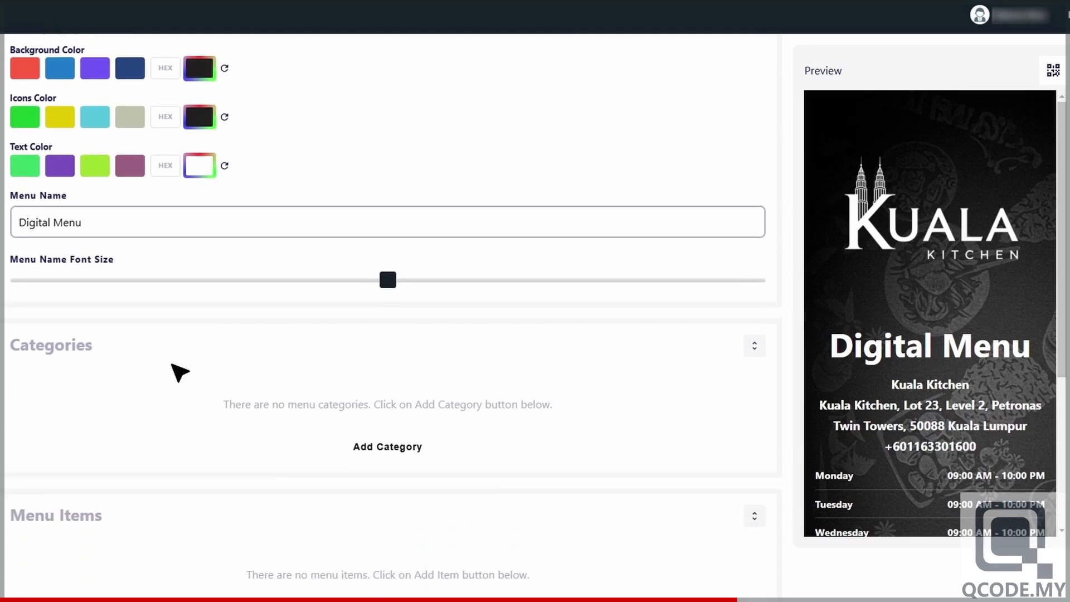
pyautogui.scroll(-3, 177, 371)
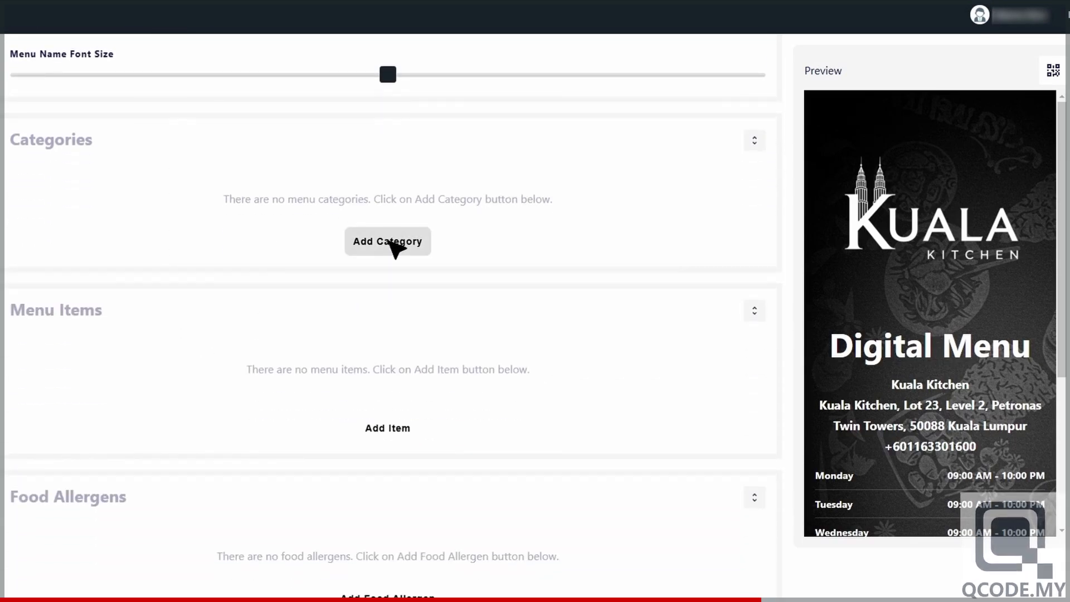
pyautogui.click(396, 246)
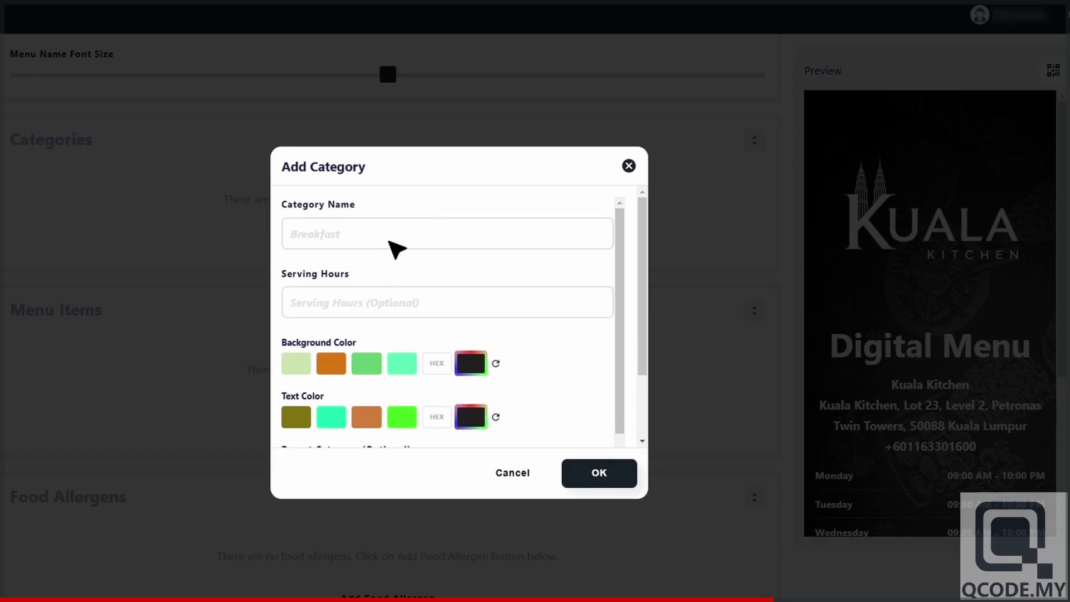
pyautogui.click(390, 243)
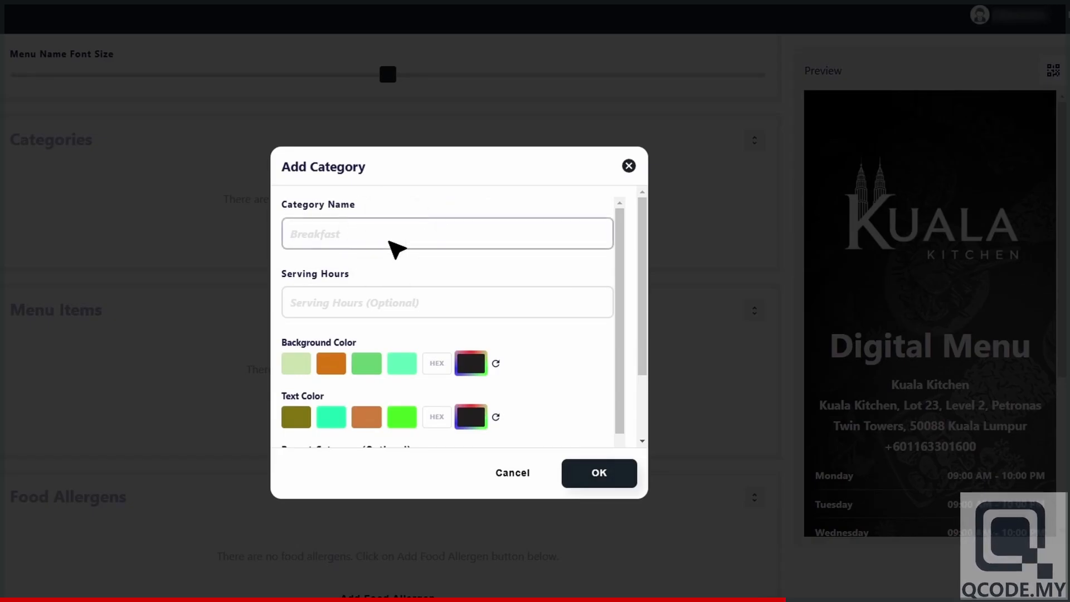
pyautogui.write('Classic Malay Dishes, Elevated')
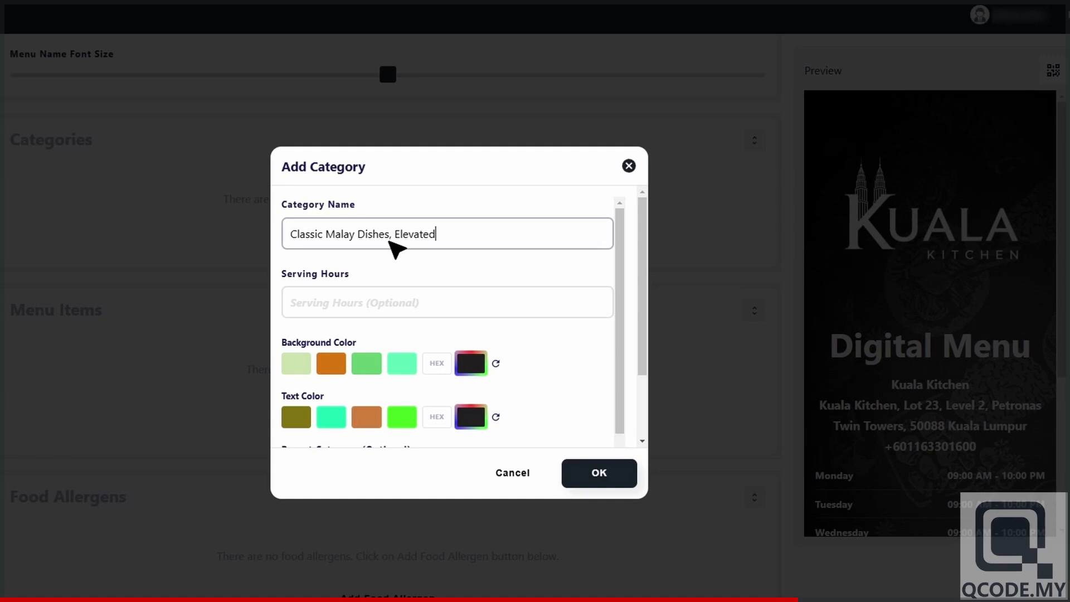
# Give the Classic Malay Dishes category a #0d0d0d background and #ffffff text color, and save it.
pyautogui.scroll(-1, 390, 244)
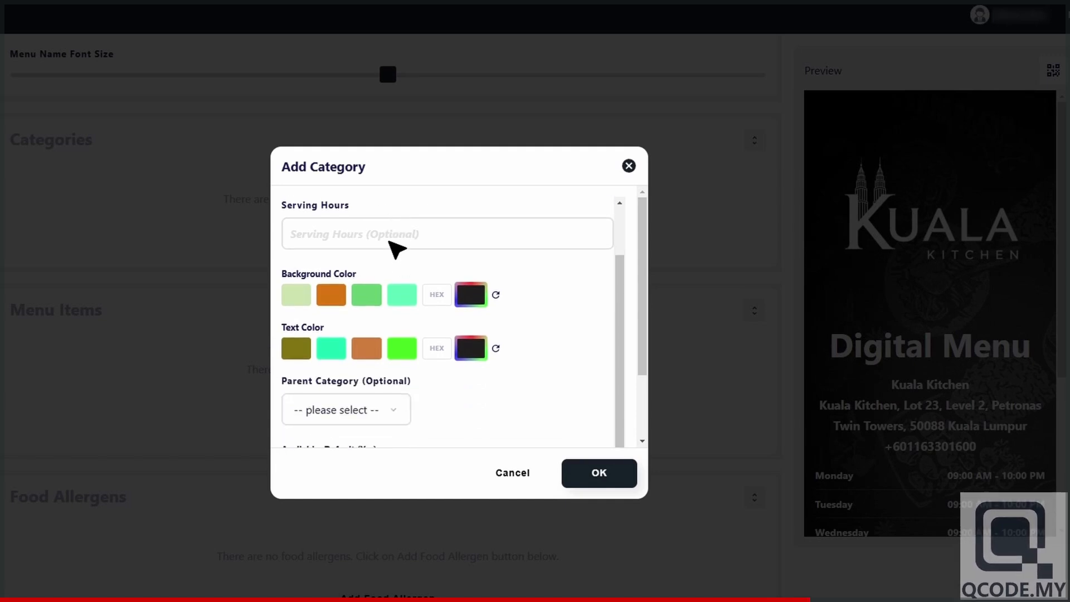
pyautogui.click(439, 295)
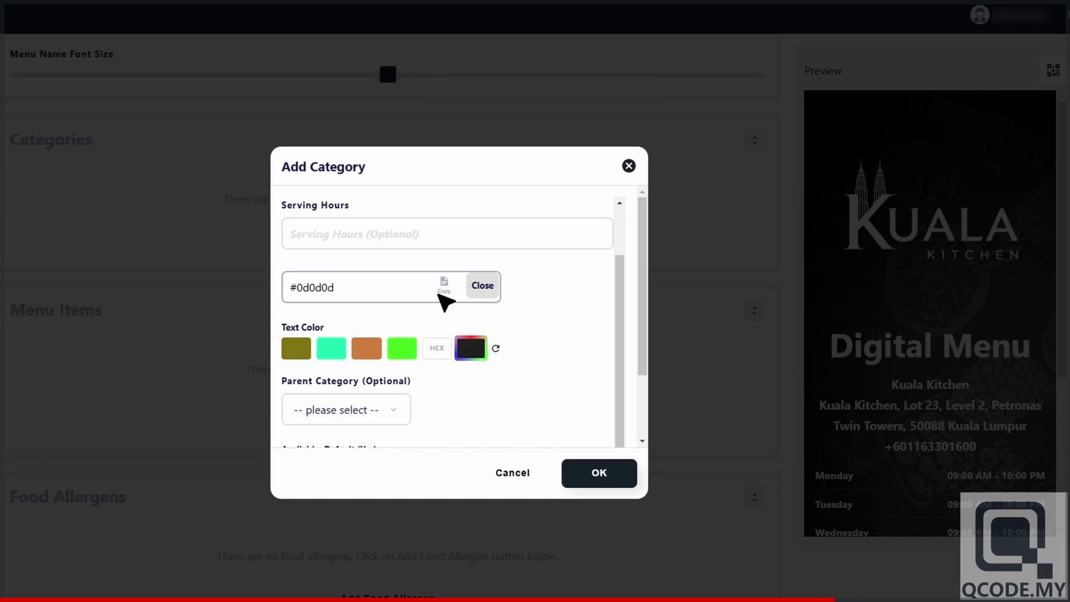
pyautogui.click(483, 286)
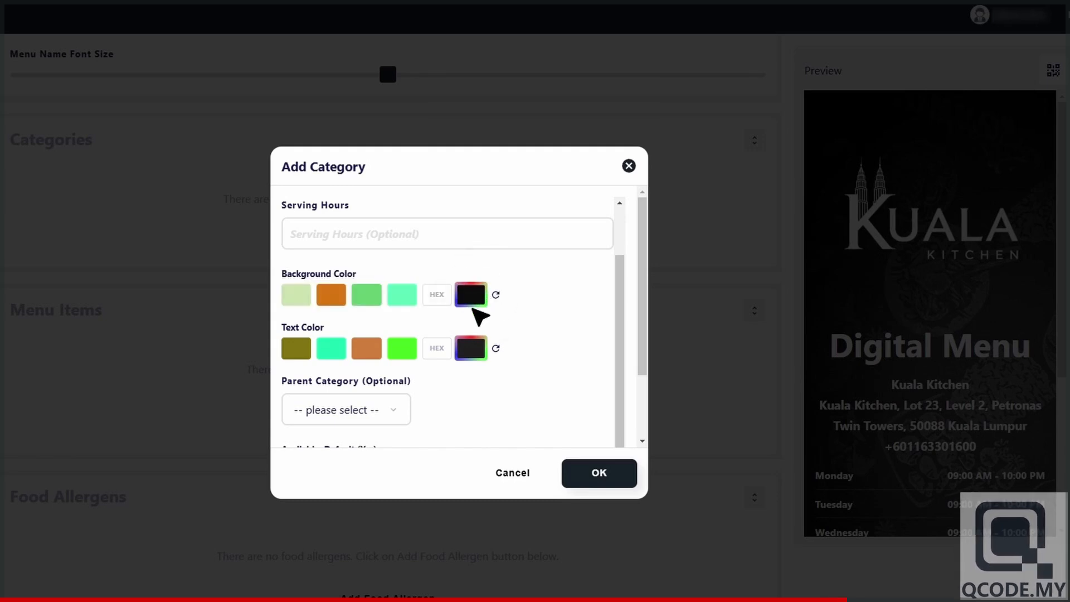
pyautogui.click(445, 352)
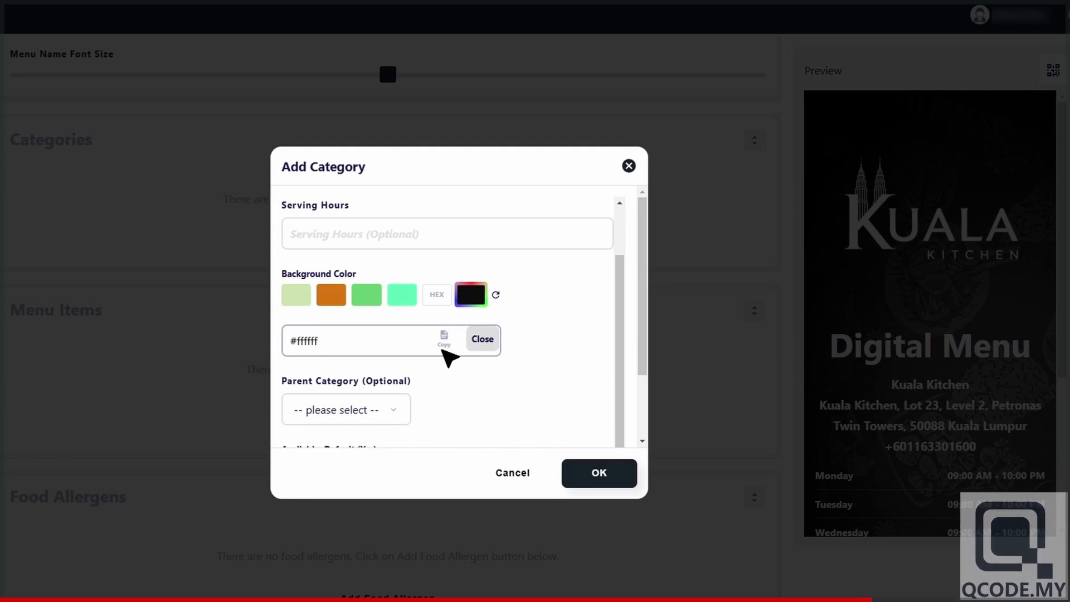
pyautogui.press('Return')
pyautogui.scroll(-1, 442, 350)
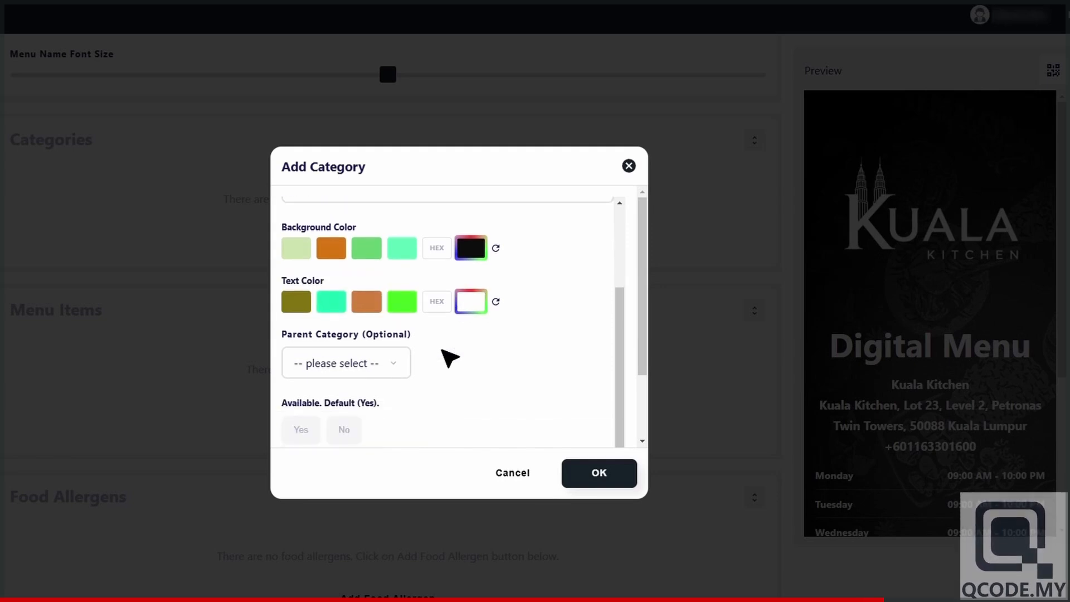
pyautogui.scroll(-2, 448, 358)
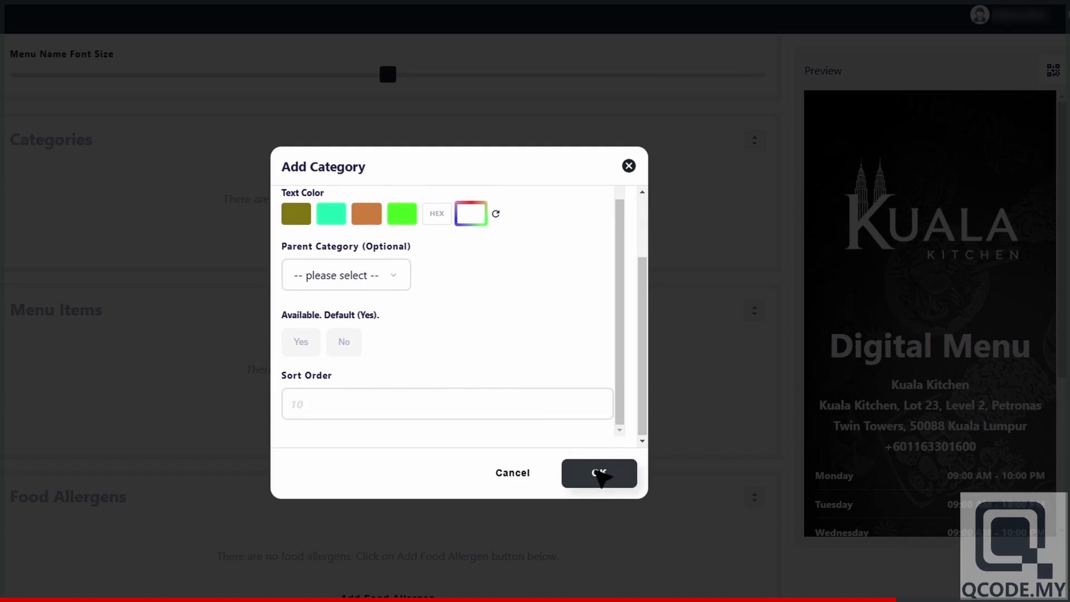
pyautogui.click(598, 471)
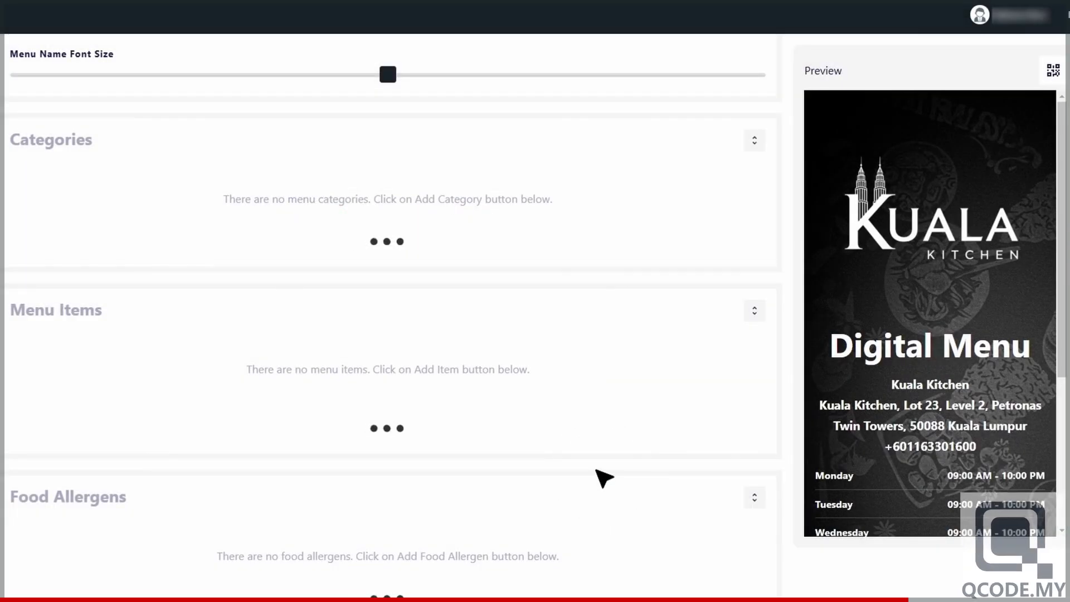
# Start a second menu category named "Nasi Lemak Reimagined".
pyautogui.click(394, 262)
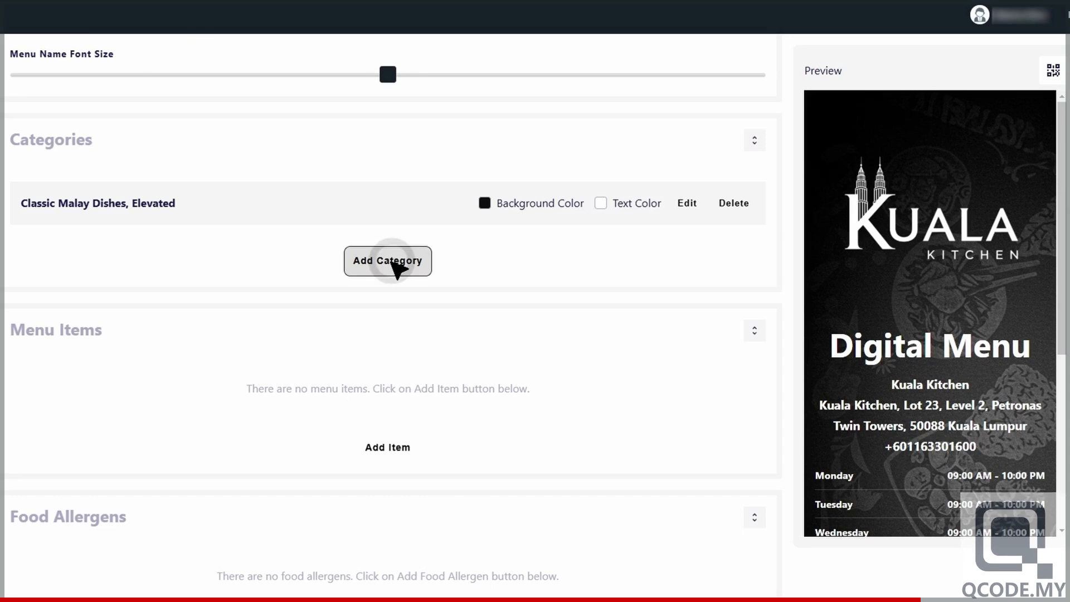
pyautogui.click(399, 244)
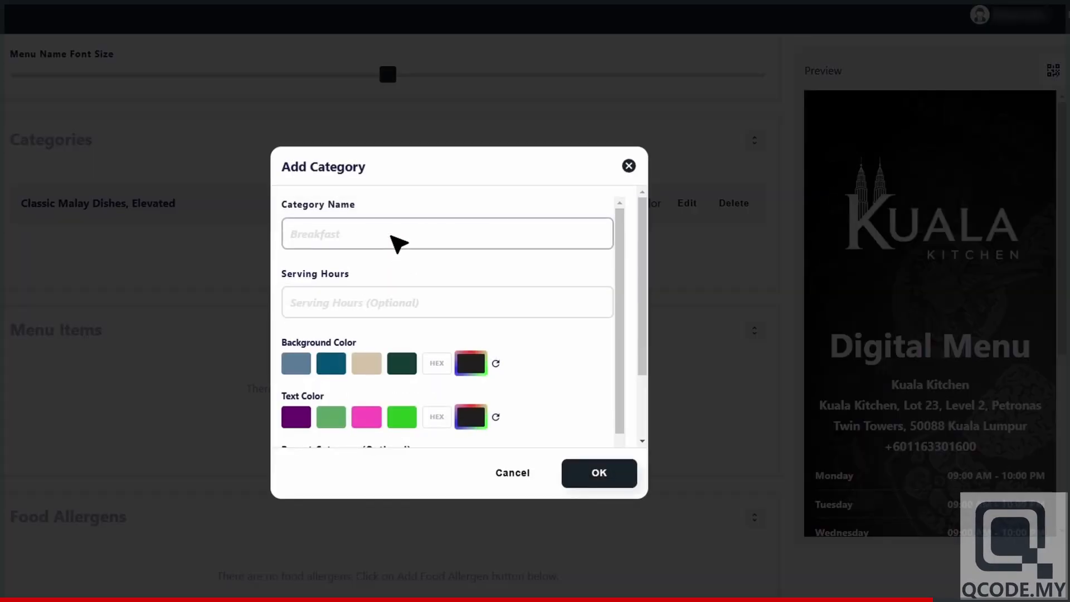
pyautogui.write('Nasi Lemak Reimagined')
# Give the Nasi Lemak category a #000000 background and white text color, and save it.
pyautogui.scroll(-2, 424, 275)
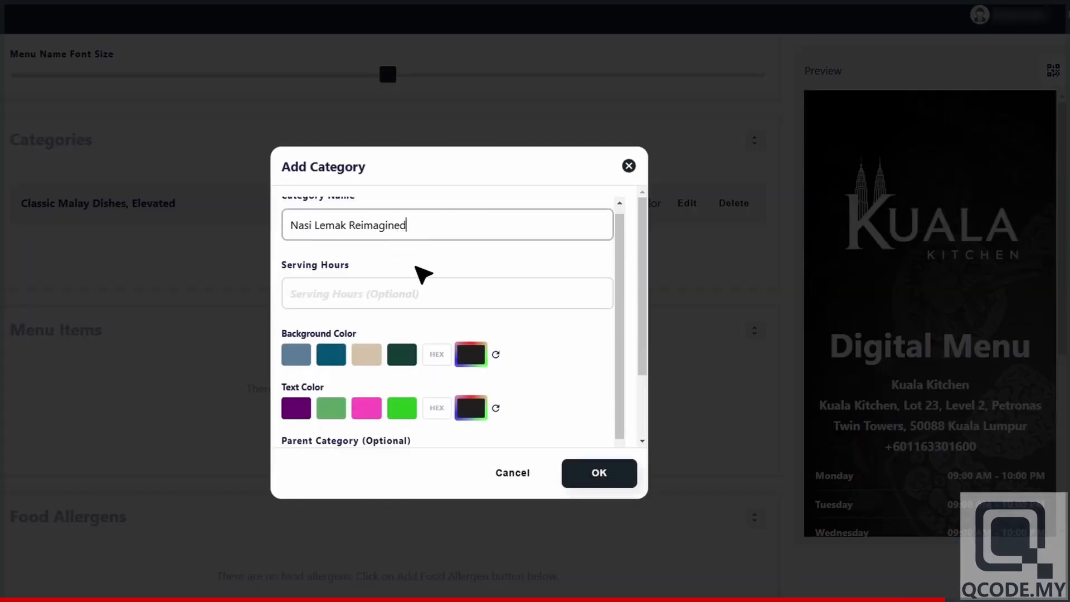
pyautogui.click(438, 295)
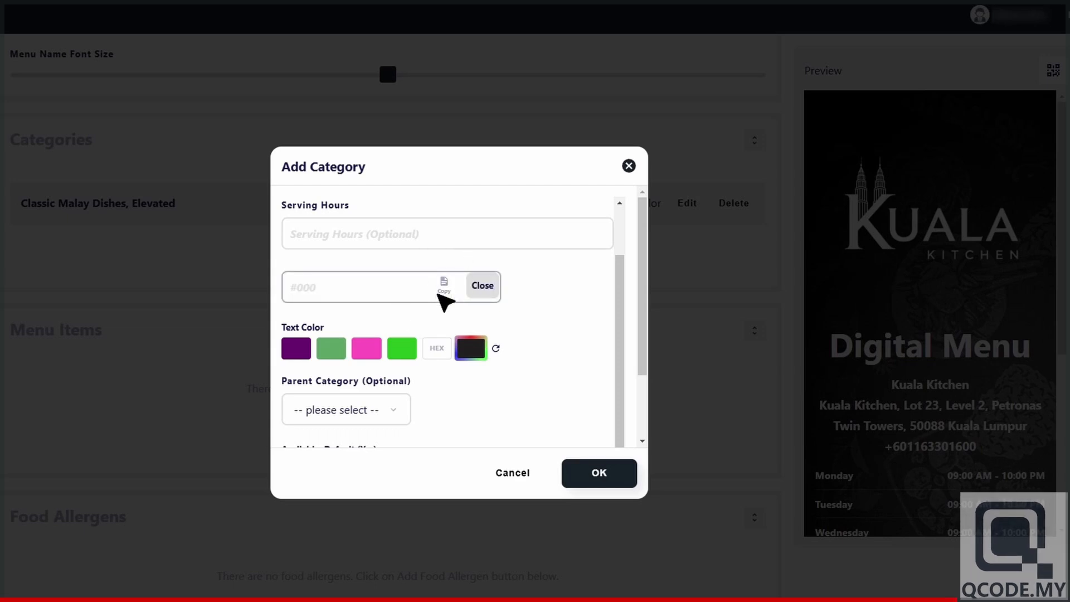
pyautogui.write('#000000')
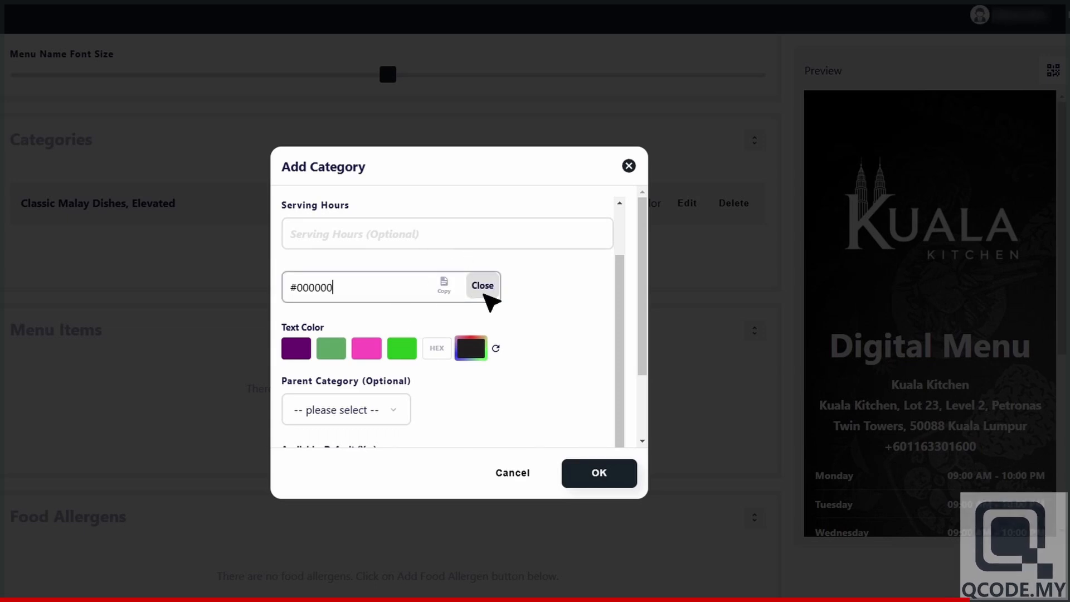
pyautogui.click(483, 286)
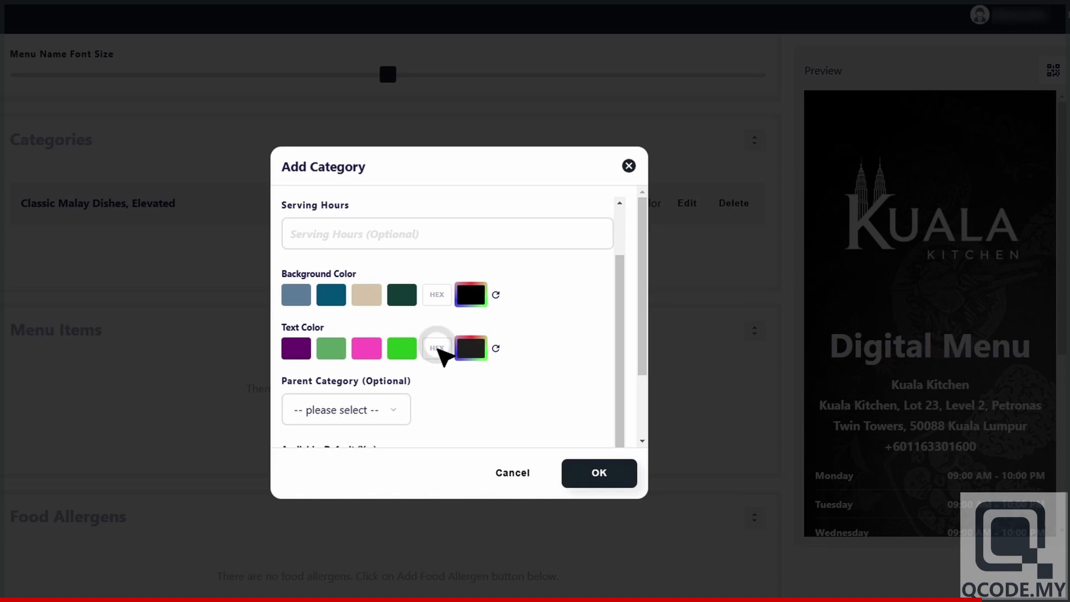
pyautogui.click(438, 348)
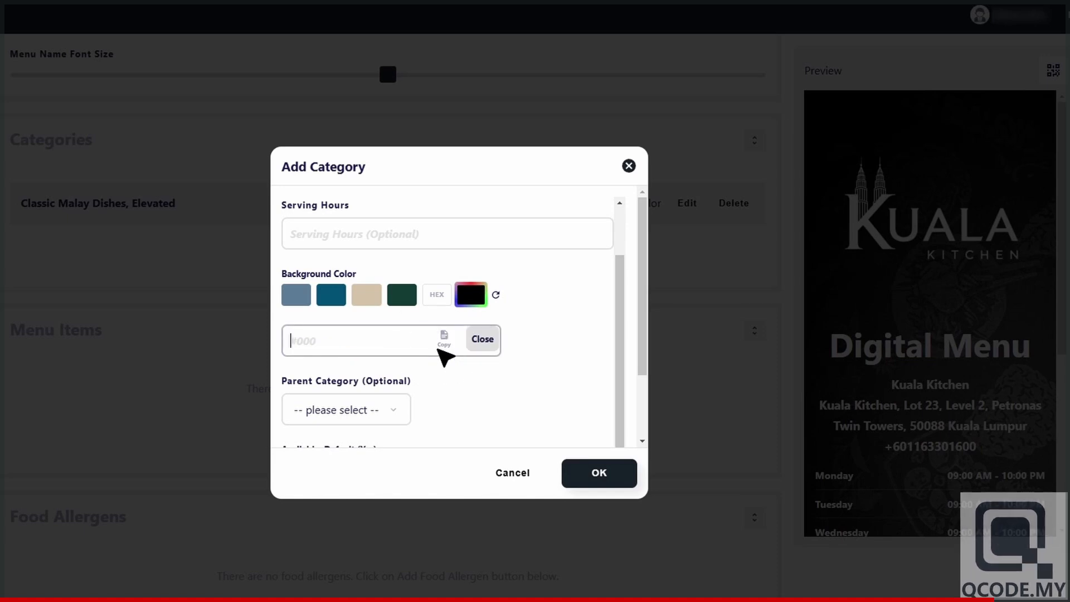
pyautogui.click(481, 341)
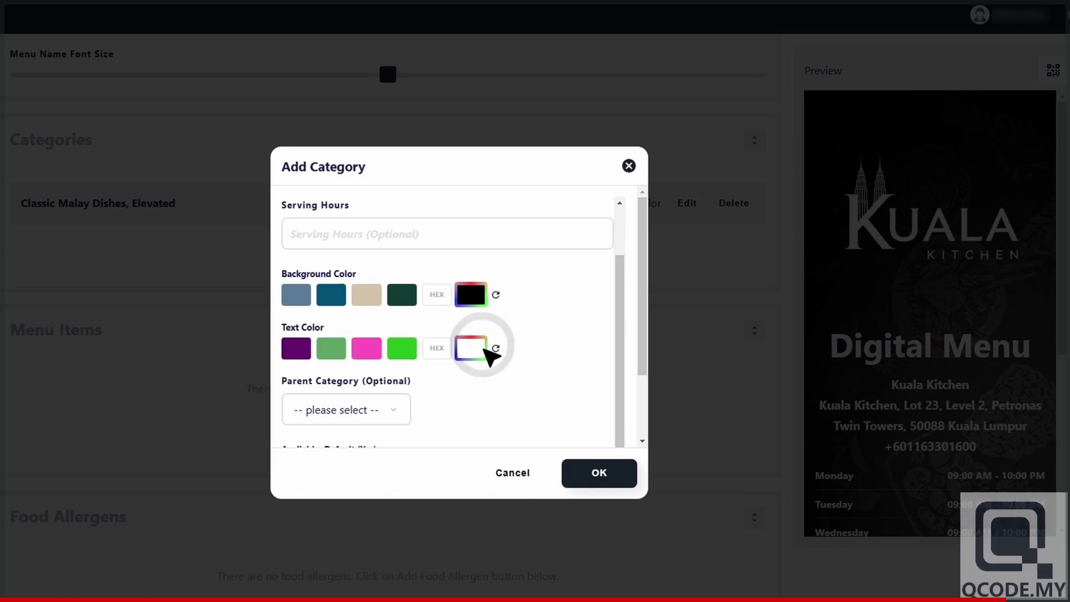
pyautogui.scroll(-3, 491, 355)
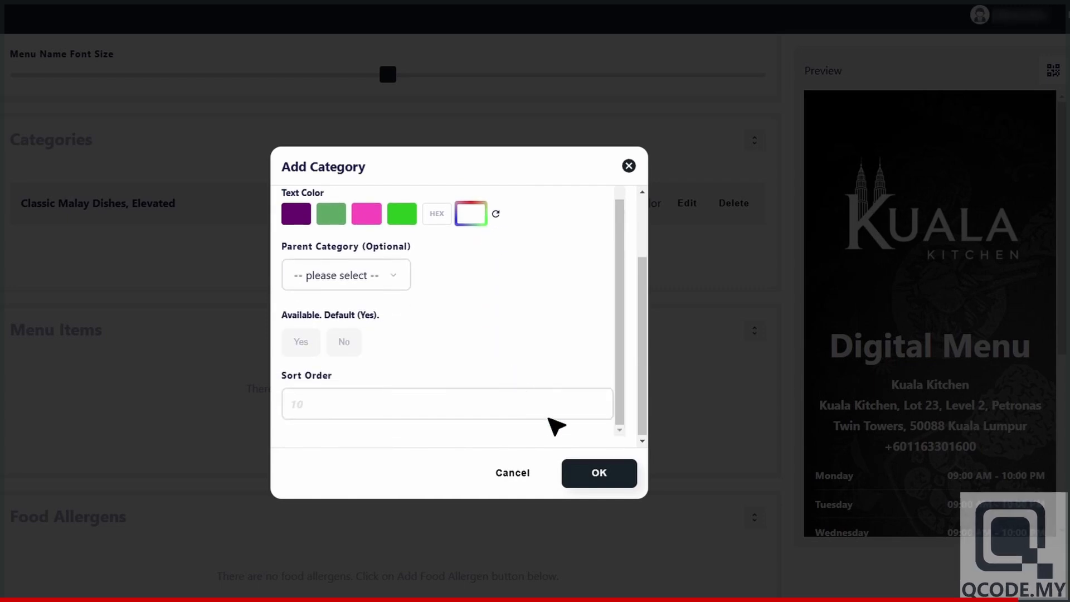
pyautogui.click(600, 474)
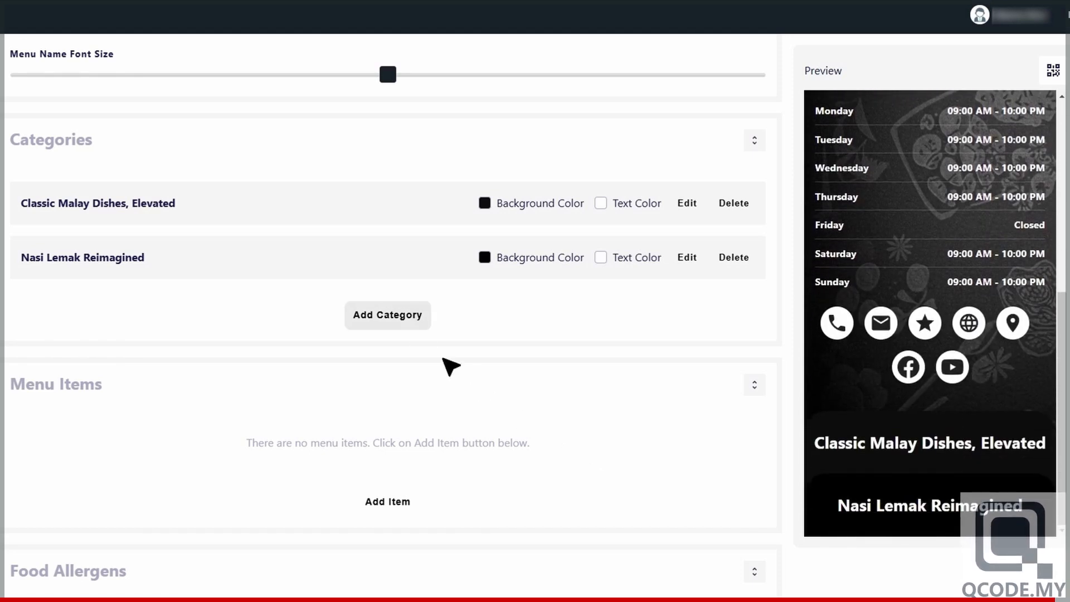
# Start a third menu category named "Noodle Dishes with a Twist".
pyautogui.click(397, 323)
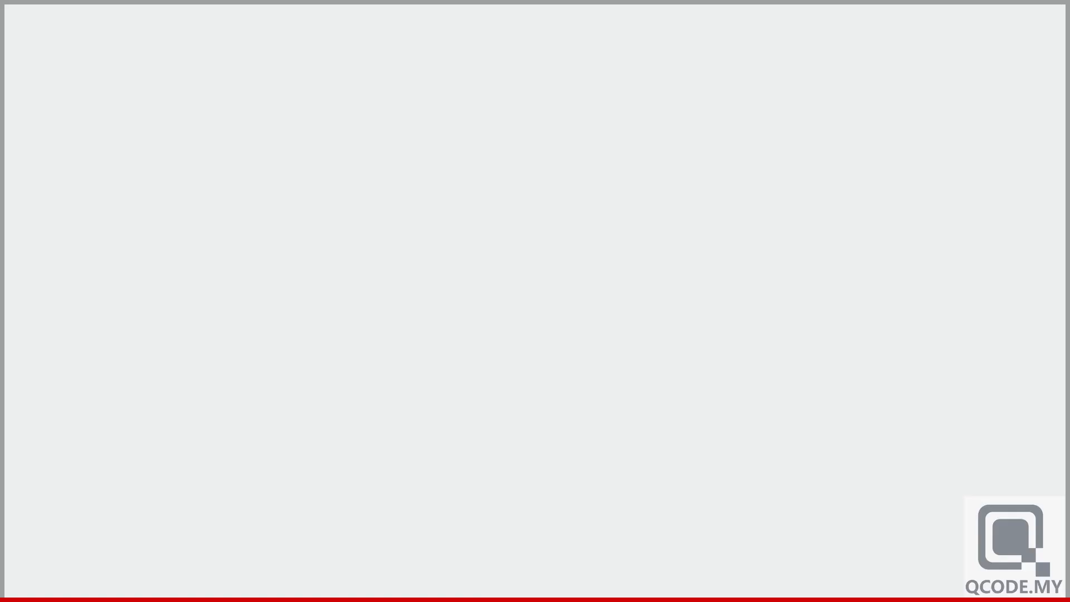
pyautogui.click(401, 241)
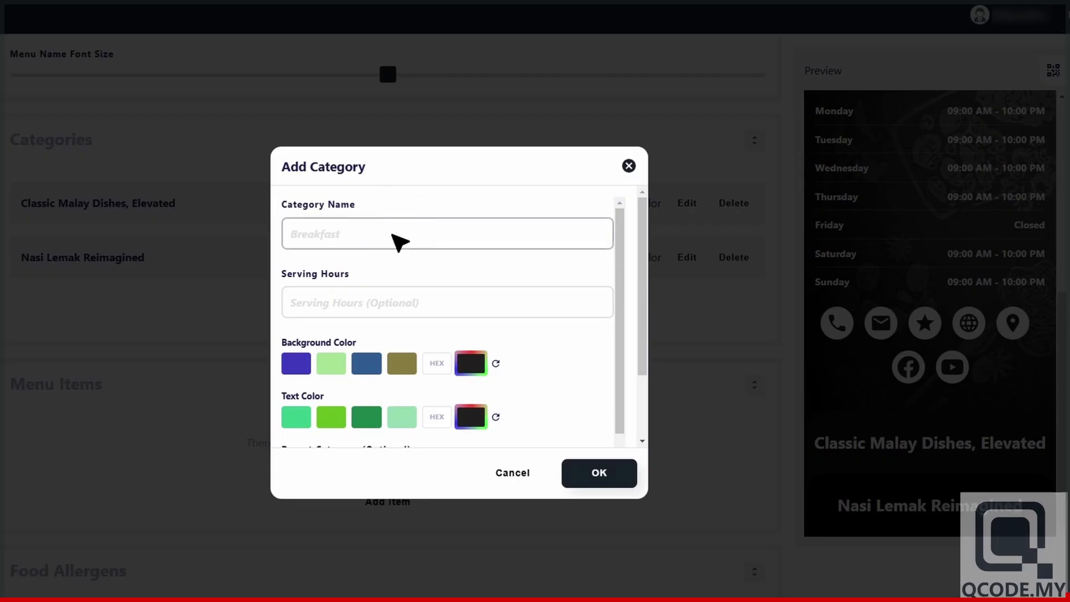
pyautogui.write('Noodle Dishes with a Twist')
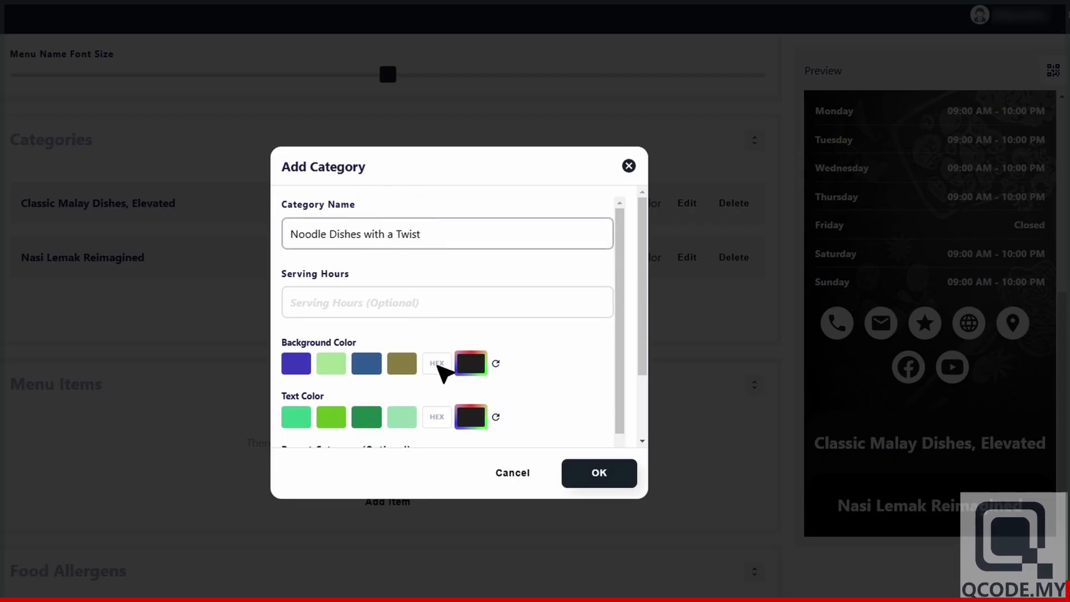
# Give the Noodle Dishes category a #0d0d0d background and #ffffff text color, and save it.
pyautogui.click(438, 364)
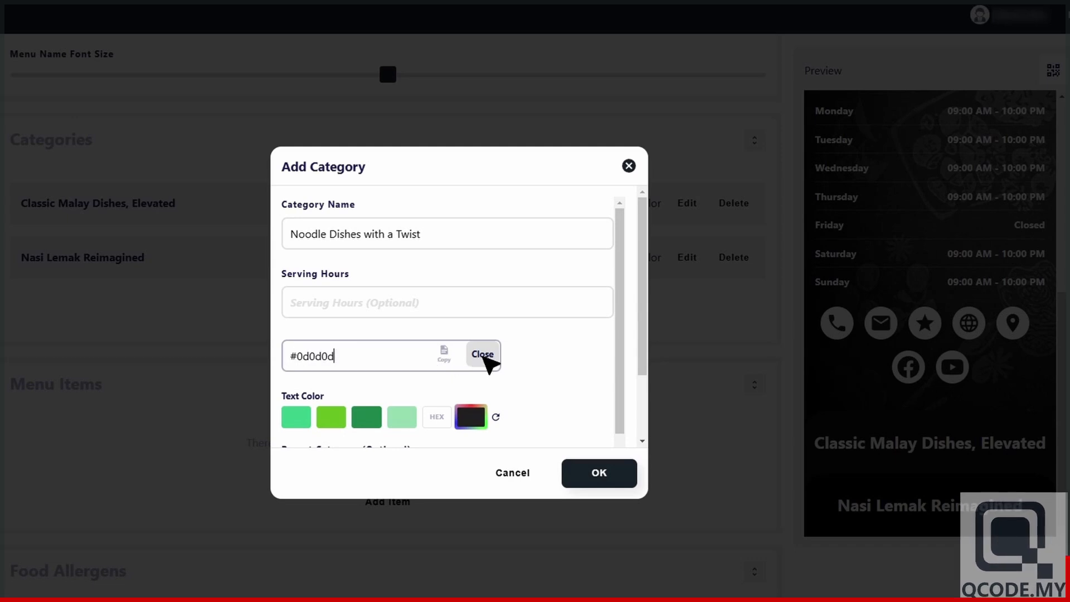
pyautogui.click(481, 357)
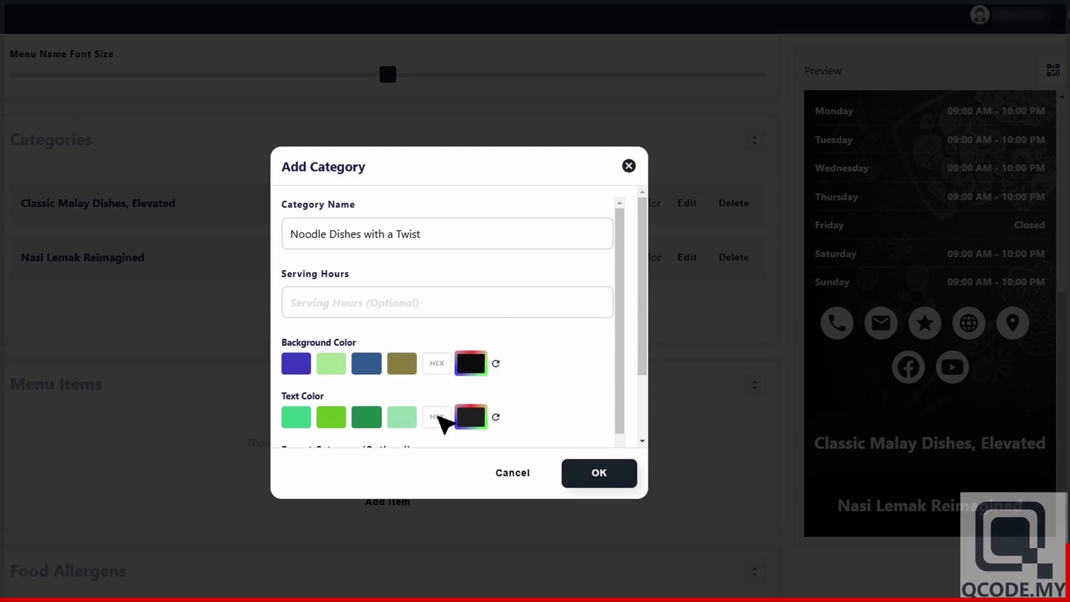
pyautogui.click(438, 418)
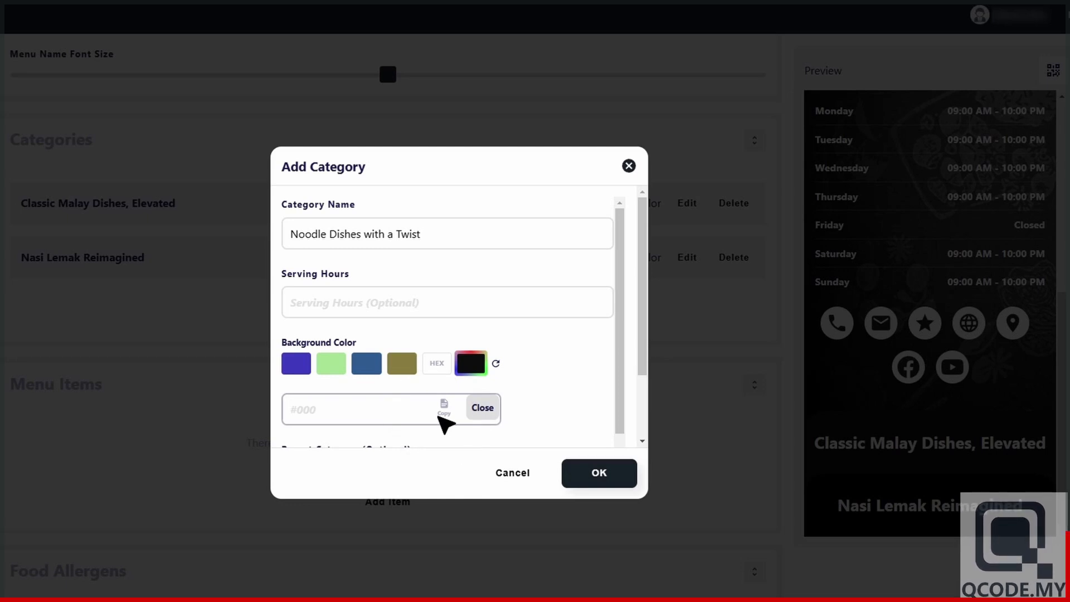
pyautogui.hotkey('ctrl', 'v')
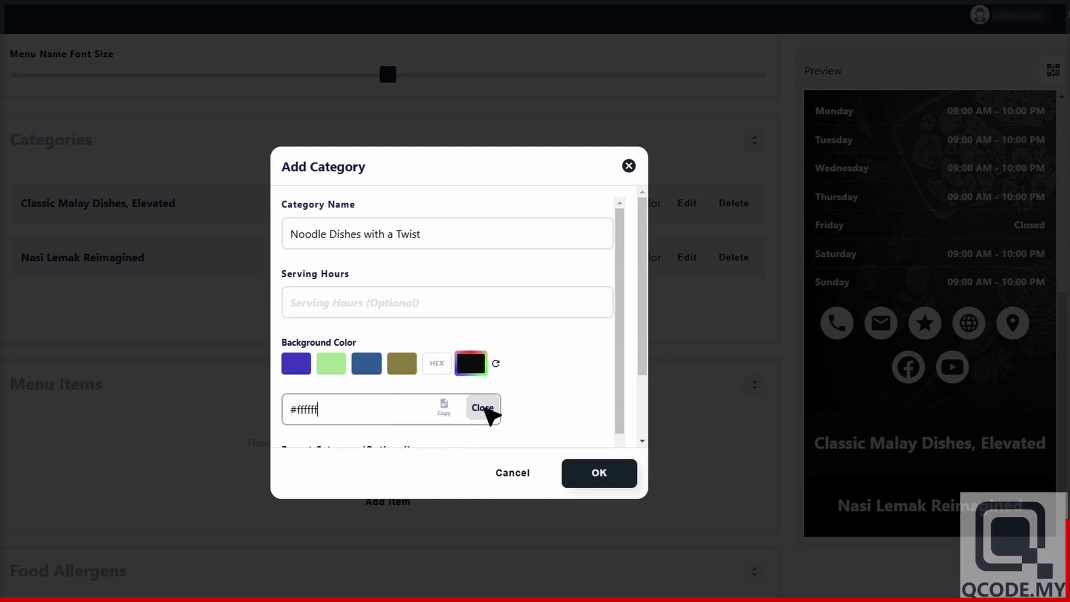
pyautogui.click(483, 407)
pyautogui.scroll(-2, 484, 409)
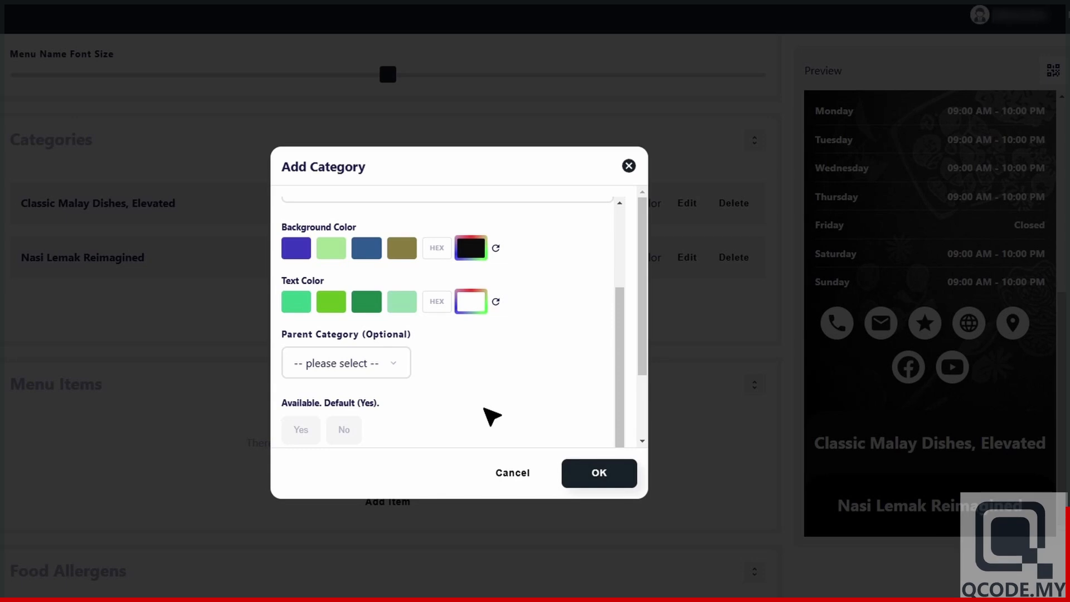
pyautogui.scroll(-2, 492, 417)
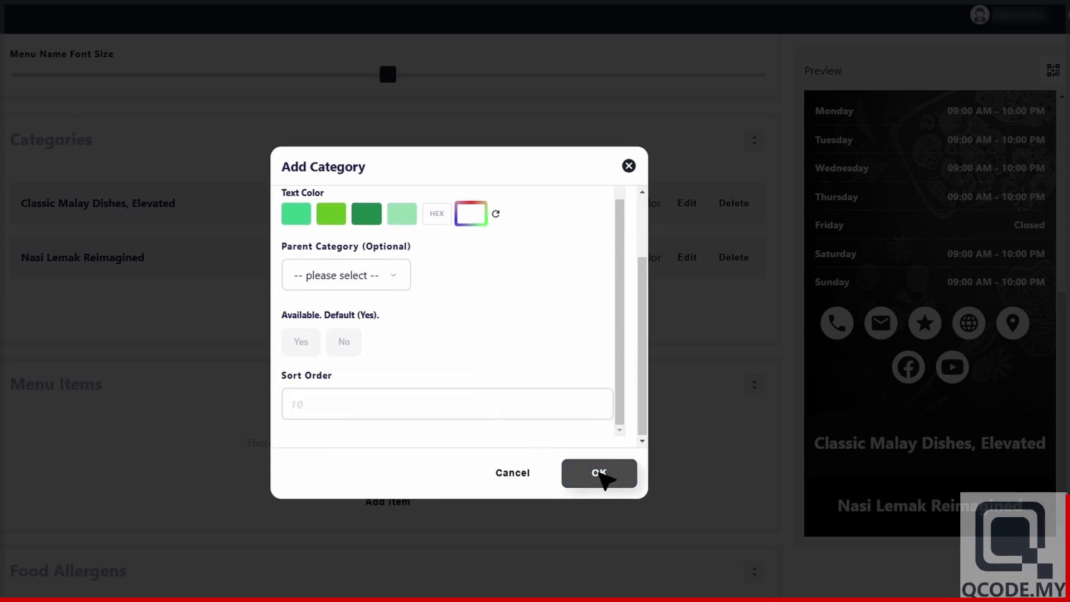
pyautogui.click(599, 473)
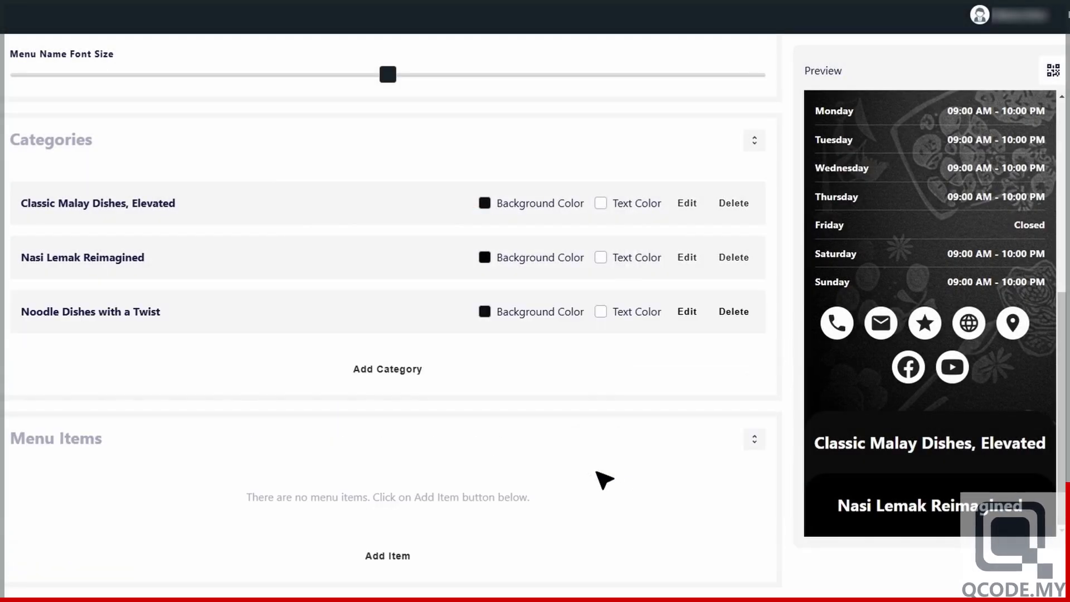
# Add a fourth menu category named "Drinks" with a #000000 background and white text color, and save it.
pyautogui.click(394, 372)
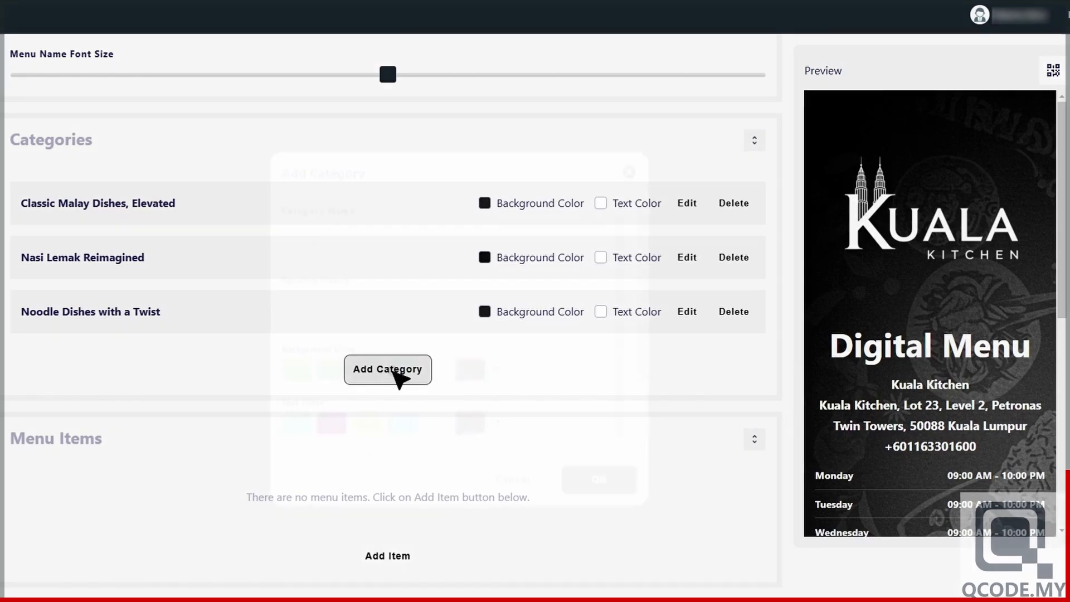
pyautogui.click(394, 238)
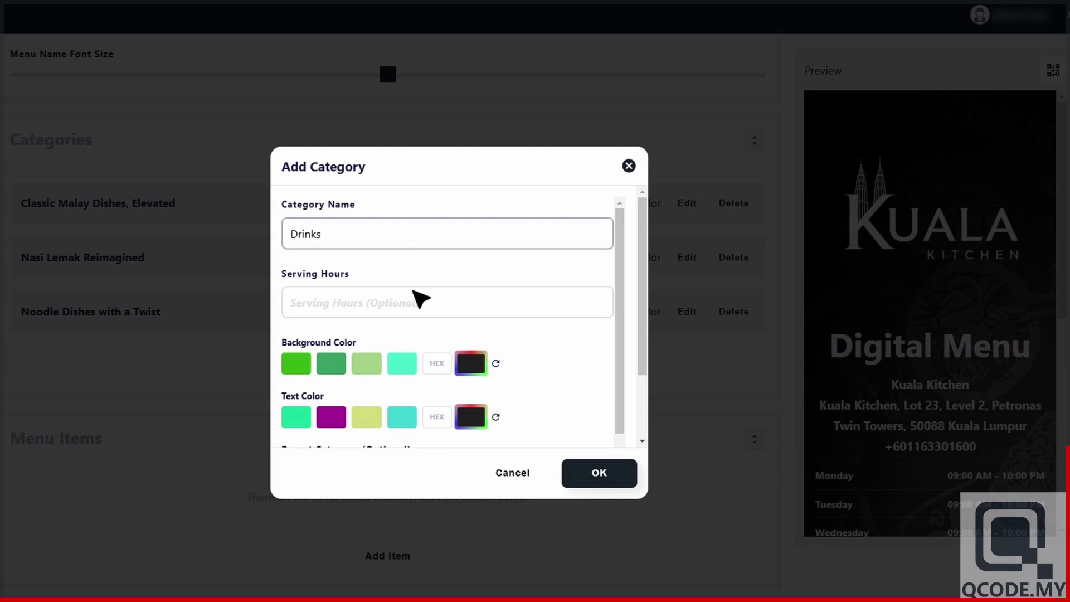
pyautogui.click(444, 367)
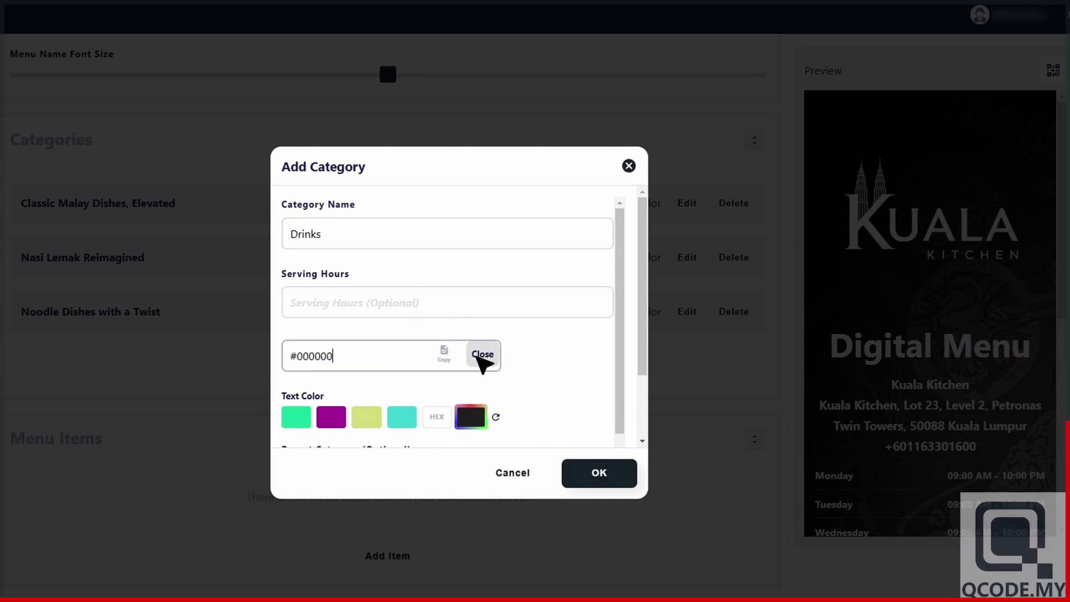
pyautogui.click(481, 356)
pyautogui.click(438, 417)
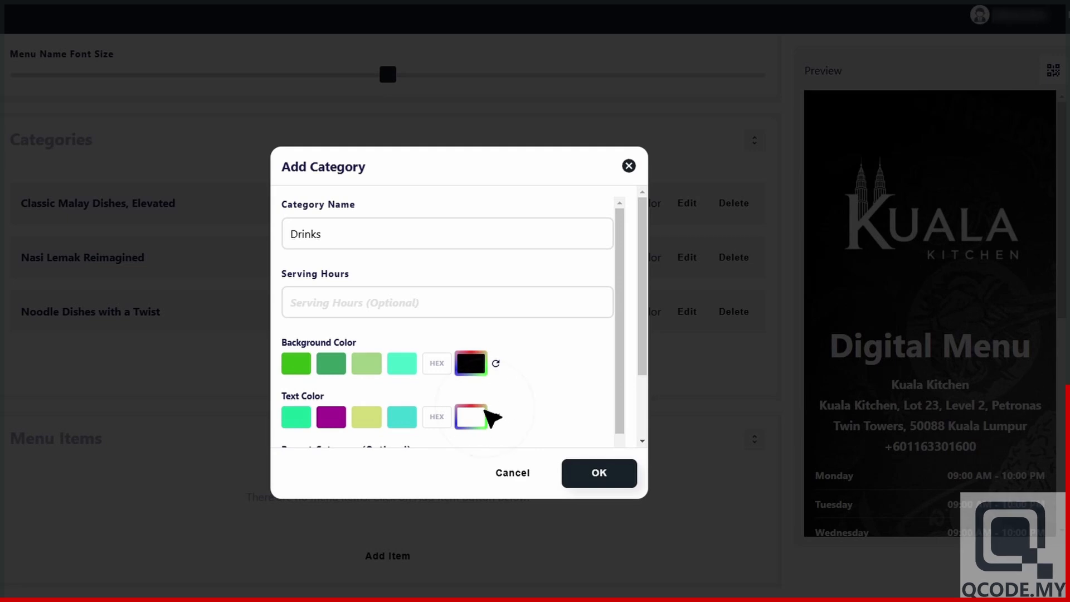
pyautogui.scroll(-2, 491, 417)
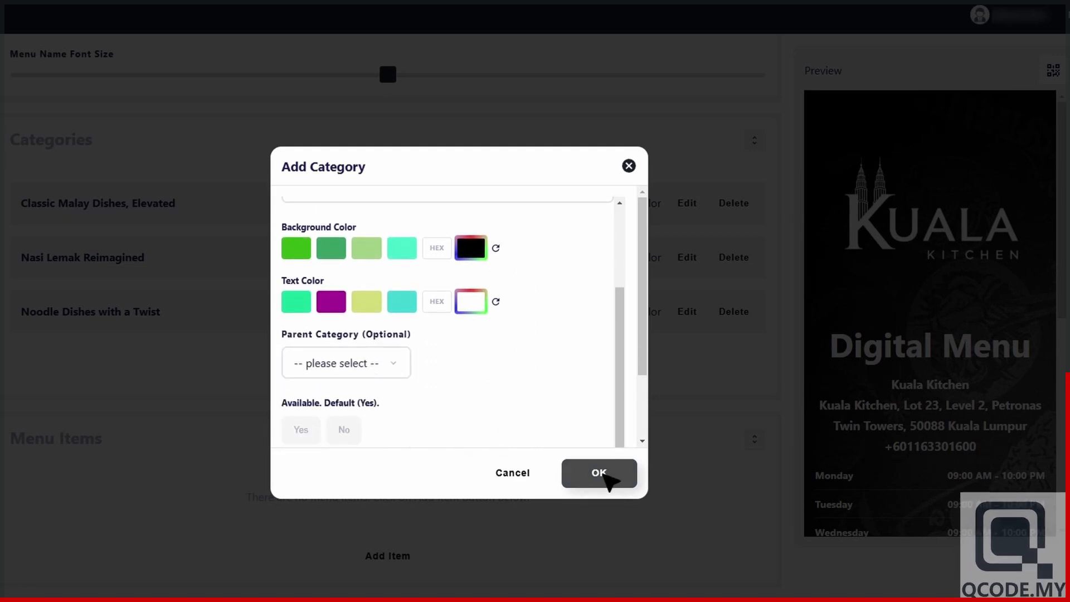
pyautogui.click(600, 474)
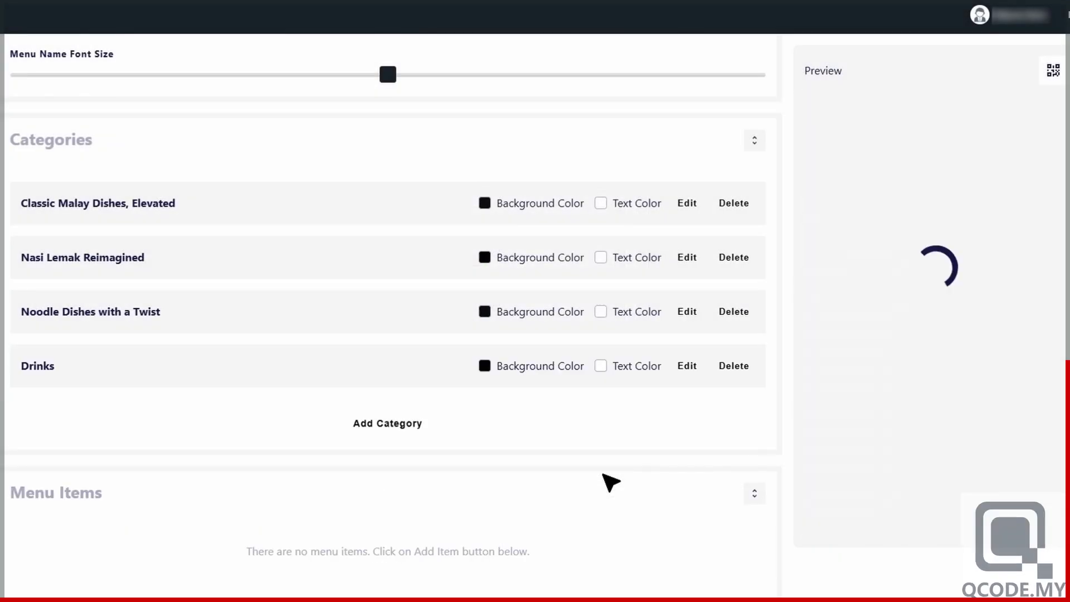
# Start a menu item with the image Otak-Otak-Gourmet.jpg and the name Otak-Otak "Gourmet".
pyautogui.scroll(-1, 741, 474)
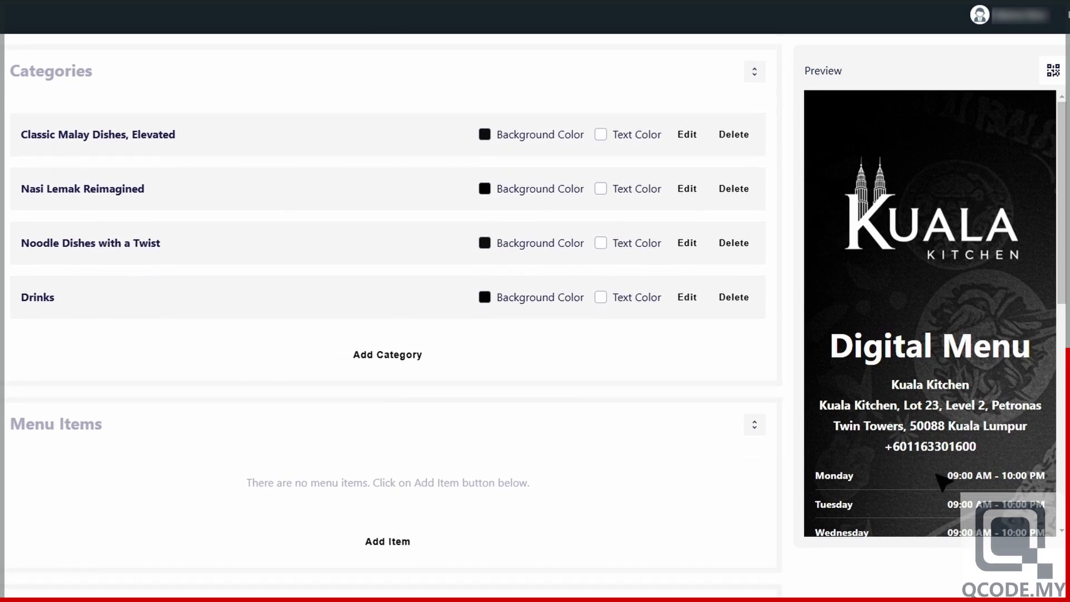
pyautogui.scroll(-8, 942, 481)
pyautogui.scroll(-2, 556, 480)
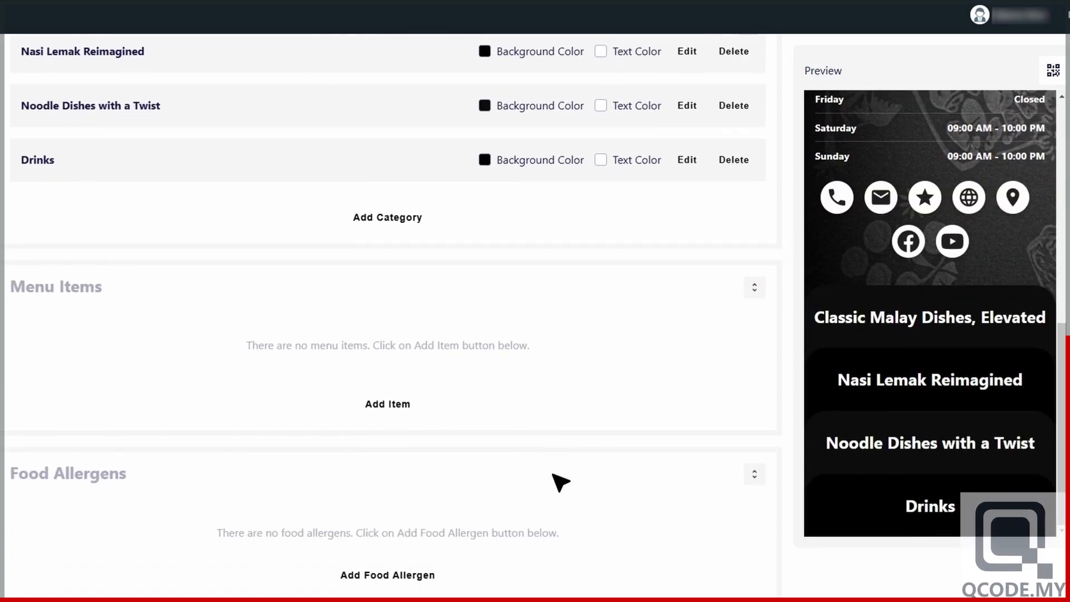
pyautogui.scroll(-1, 557, 481)
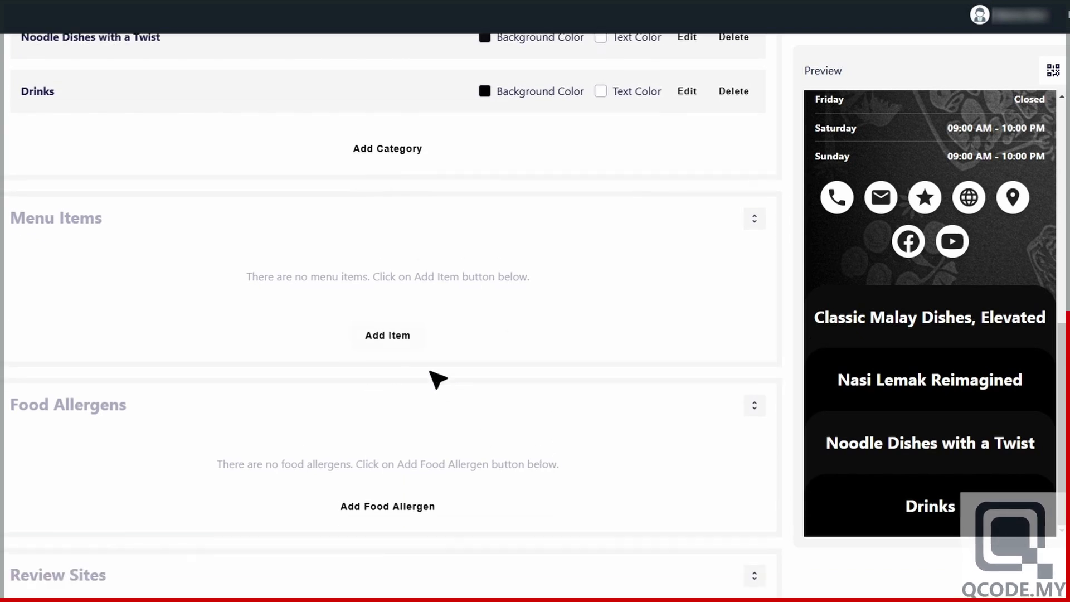
pyautogui.click(397, 347)
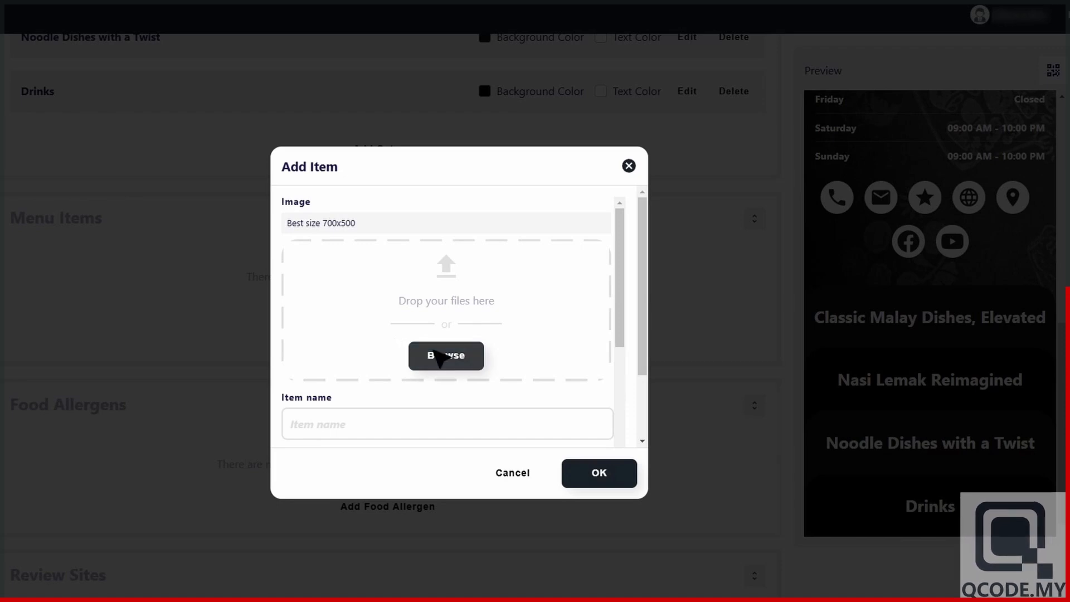
pyautogui.click(453, 359)
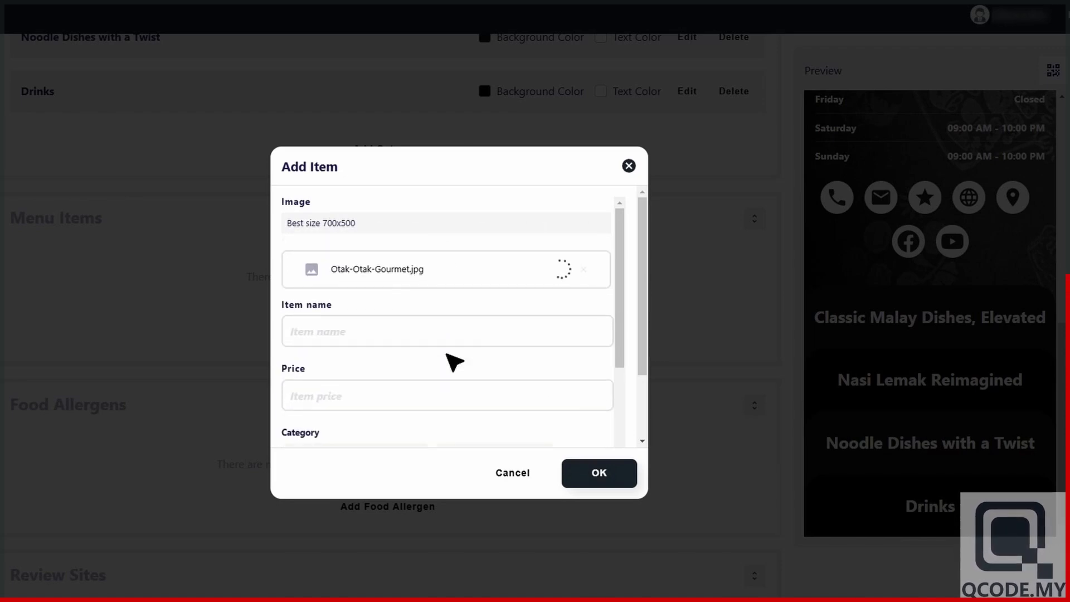
pyautogui.click(446, 331)
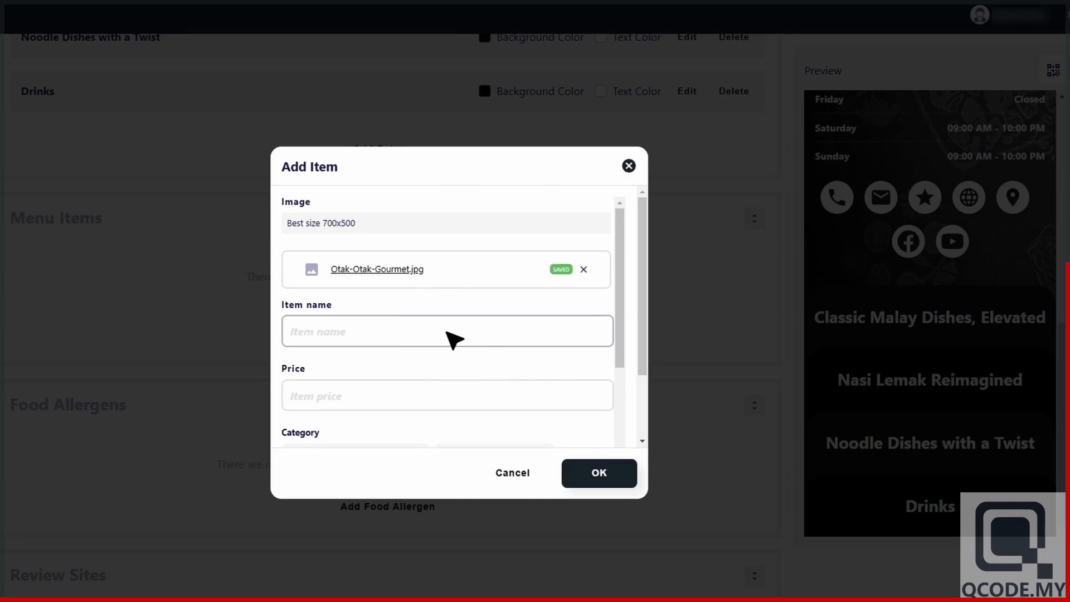
pyautogui.write('Otak-Otak "Gourmet"')
# Set the Otak-Otak item's price to RM25 and assign it to the Classic Malay Dishes, Elevated category.
pyautogui.scroll(-1, 454, 354)
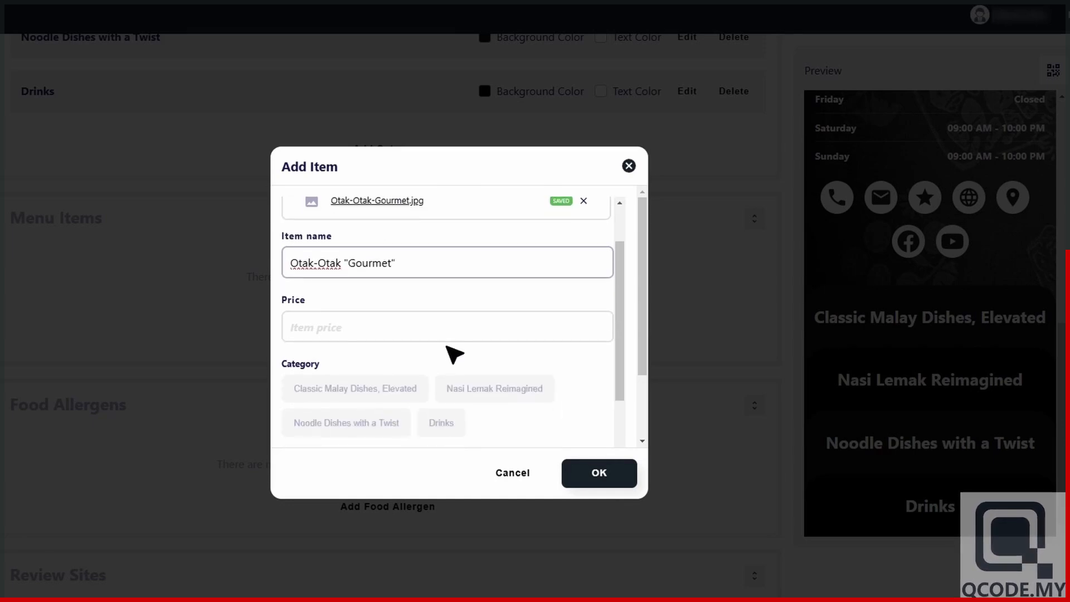
pyautogui.click(447, 330)
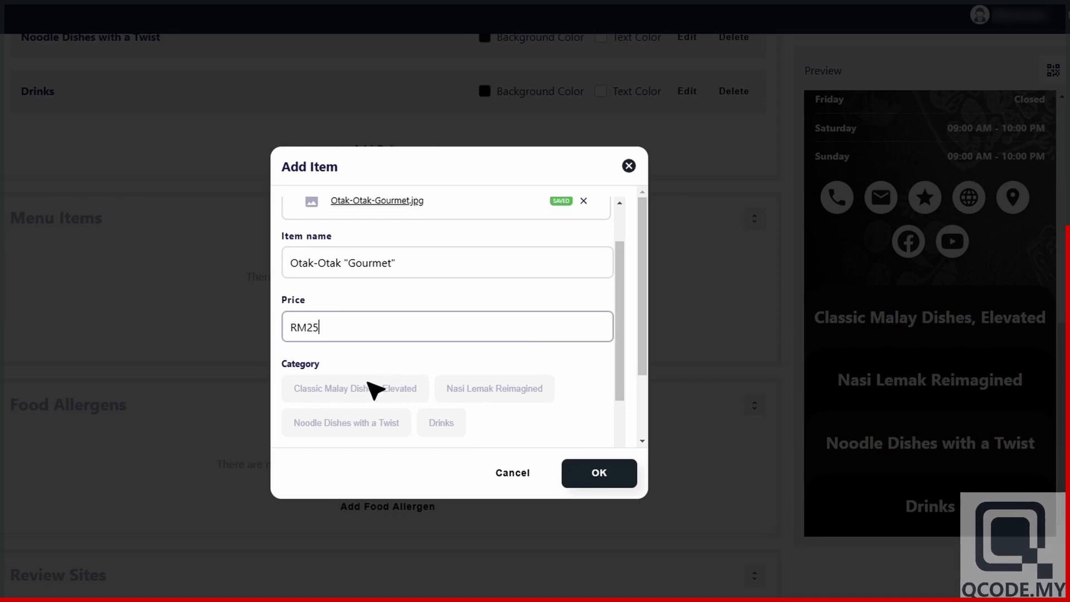
pyautogui.click(366, 390)
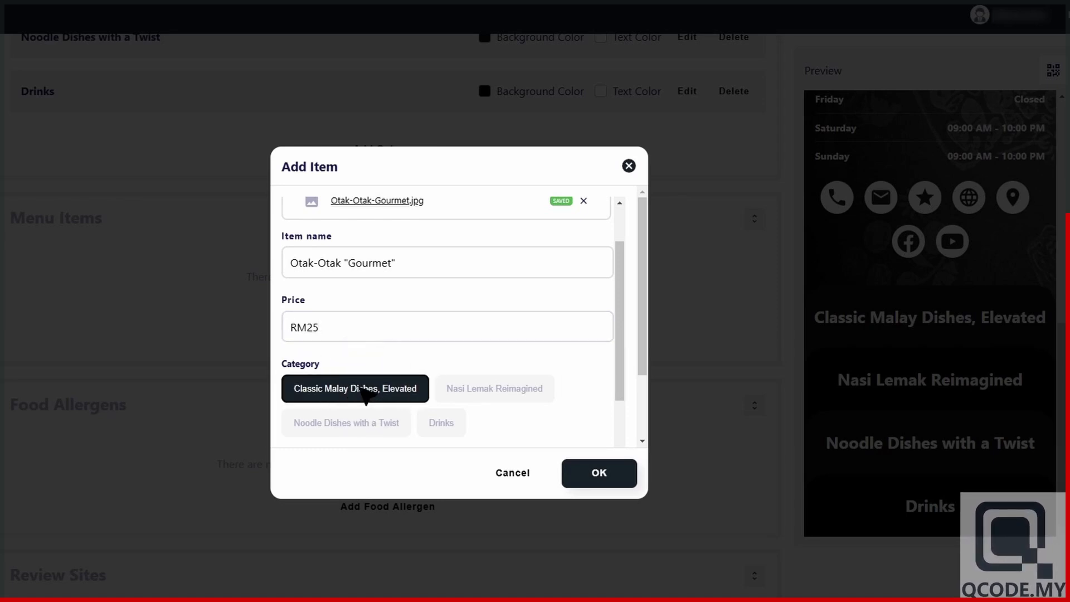
# Describe the Otak-Otak's premium fish or seafood with kaffir lime leaves or lemongrass, choose the Vertical (large) layout, and save the item.
pyautogui.scroll(-3, 366, 396)
pyautogui.scroll(-2, 363, 391)
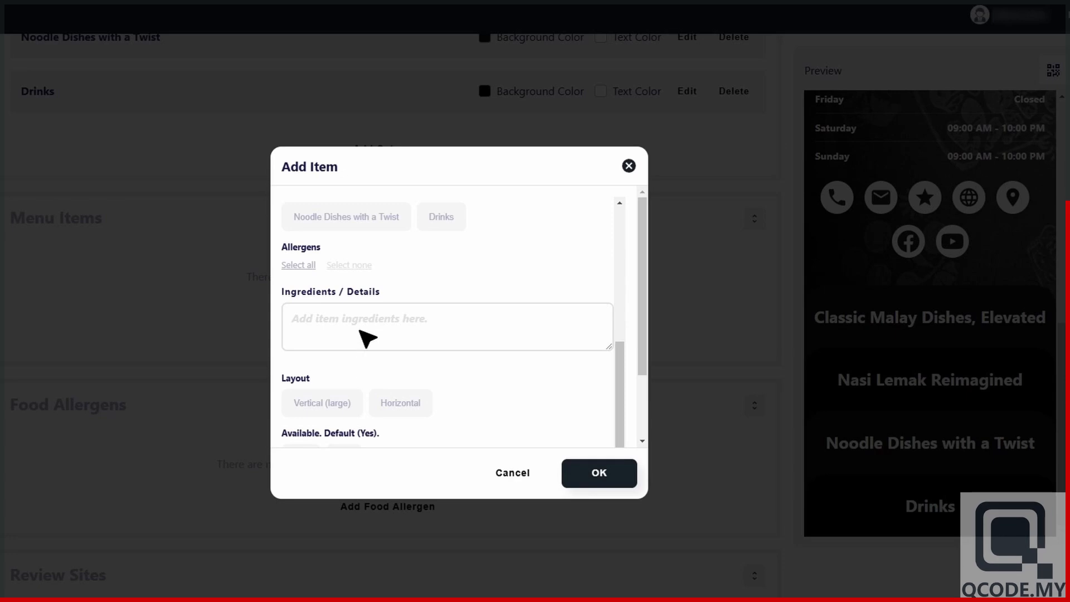
pyautogui.scroll(-1, 368, 334)
pyautogui.click(361, 315)
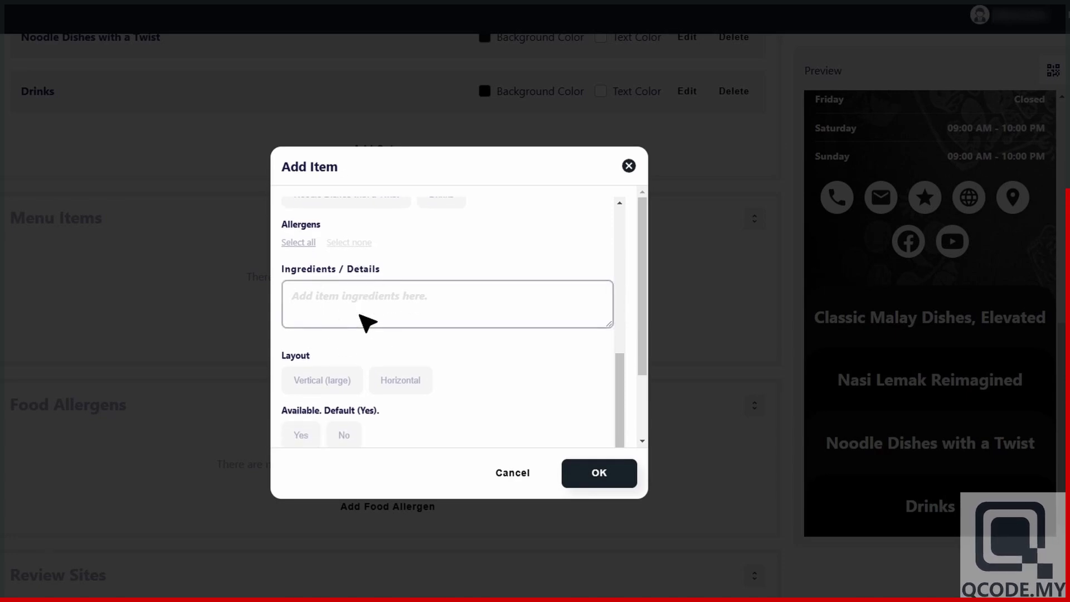
pyautogui.write('Use premium fish or seafood (like prawns or crab) and incorporate unique ingredients like kaffir lime leaves or lemongrass for a more aromatic flavor.')
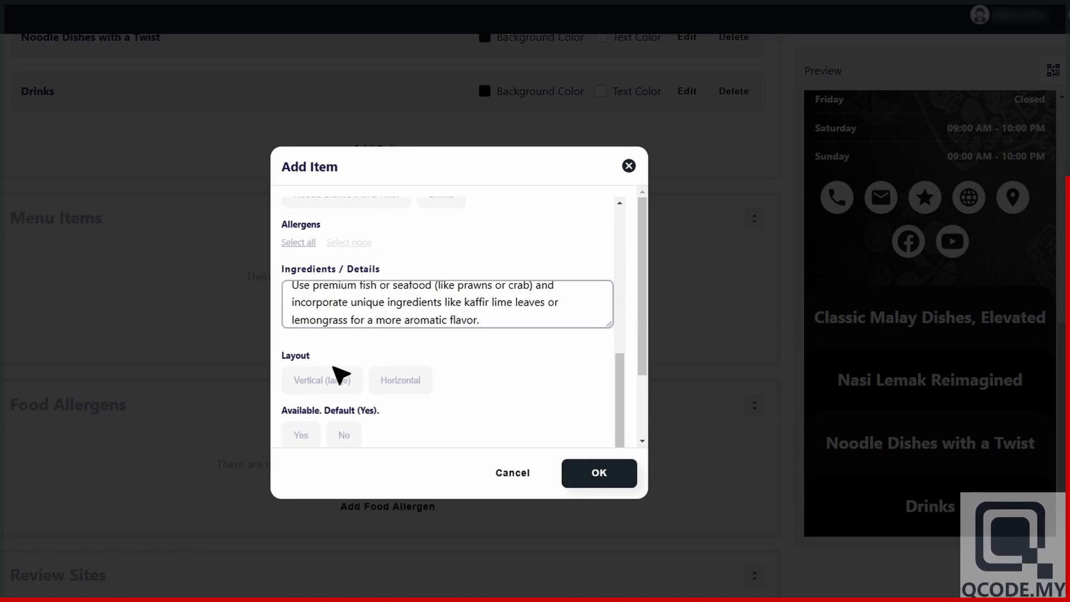
pyautogui.click(325, 383)
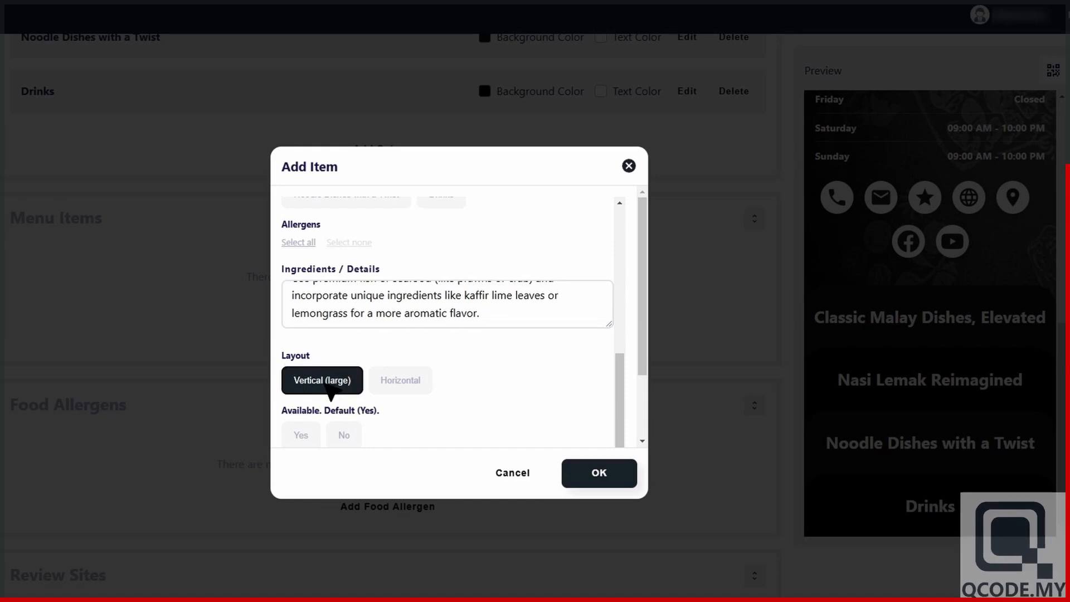
pyautogui.click(609, 481)
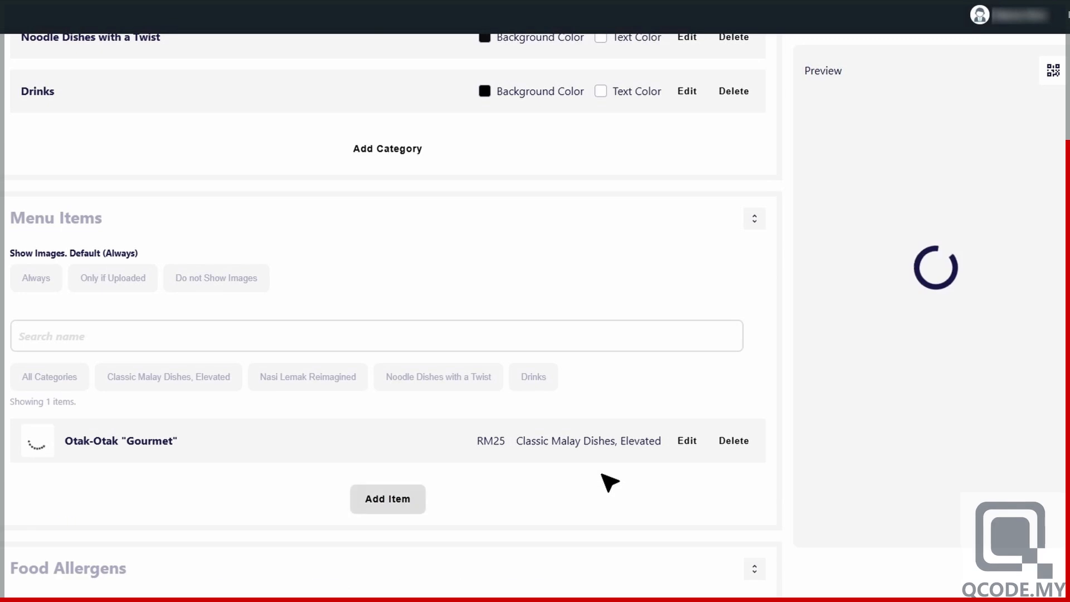
# Start a second menu item with the image Rendang-Warisan.jpg and the name Rendang "Warisan".
pyautogui.scroll(-1, 610, 481)
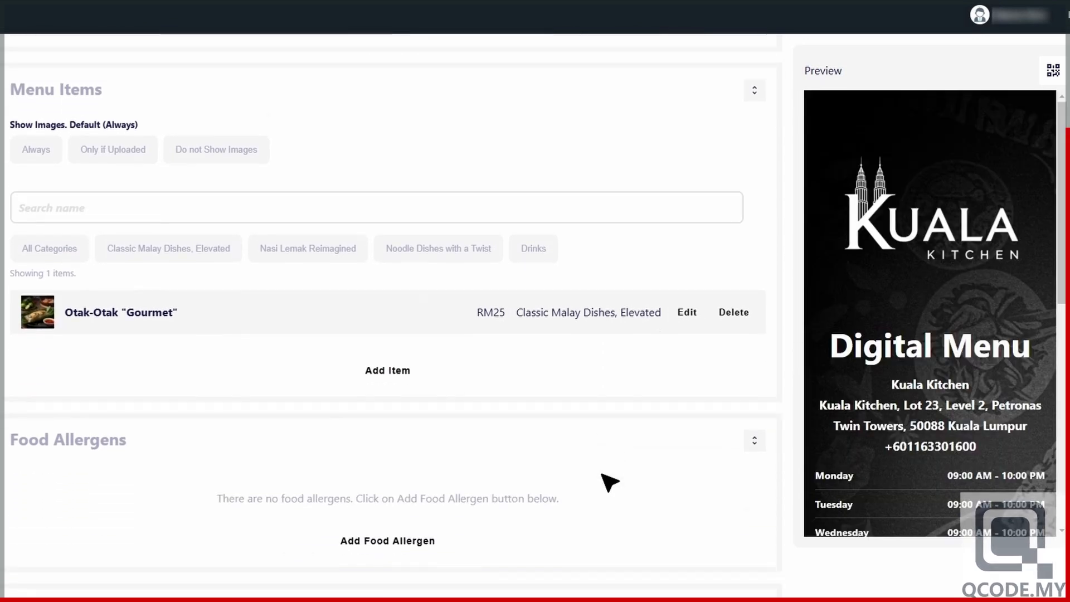
pyautogui.click(397, 366)
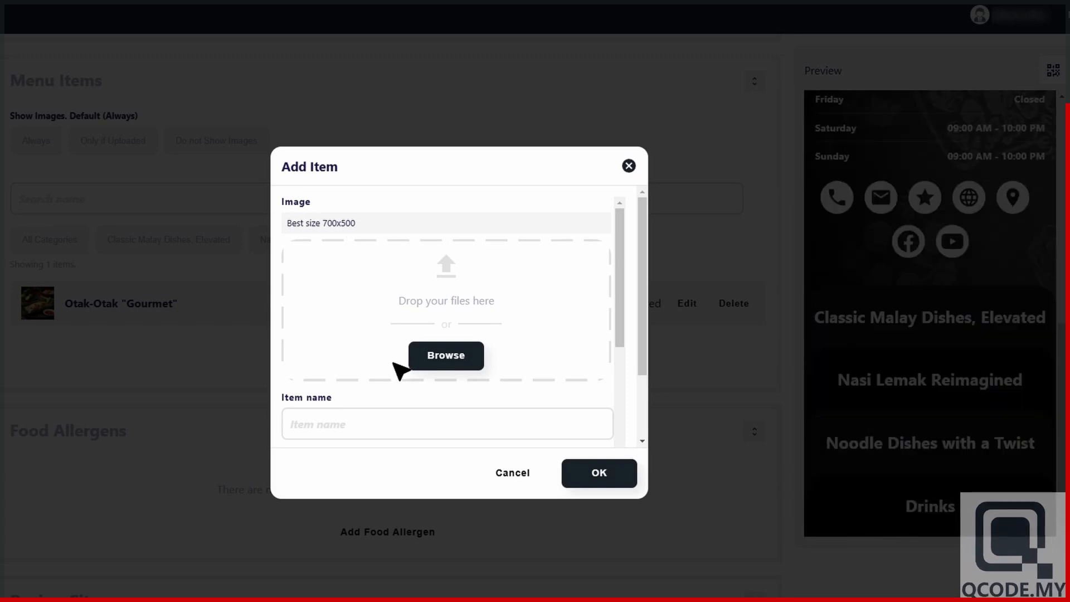
pyautogui.click(448, 362)
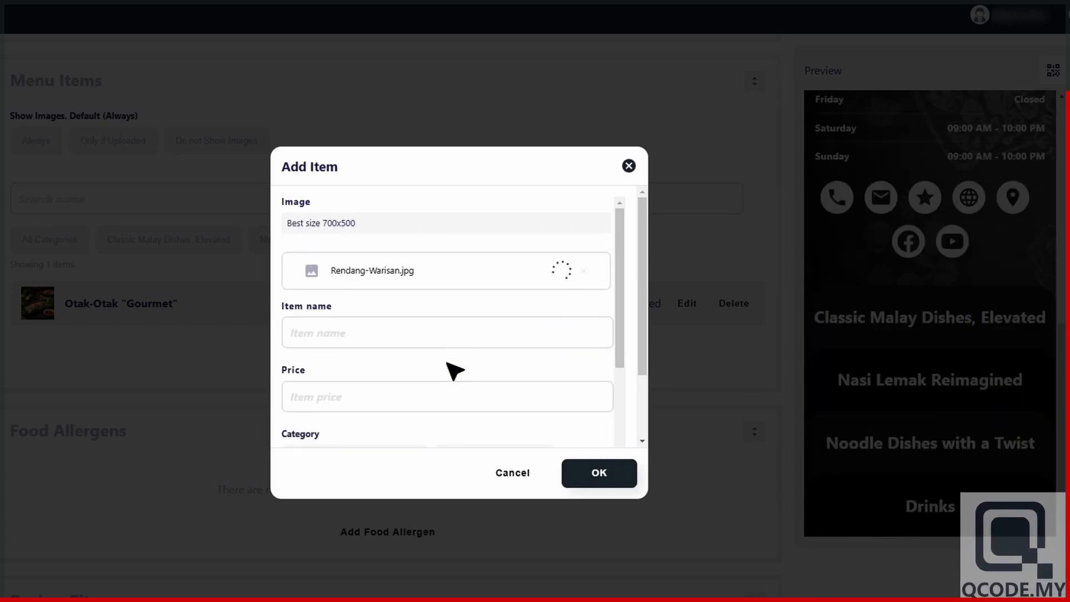
pyautogui.click(448, 335)
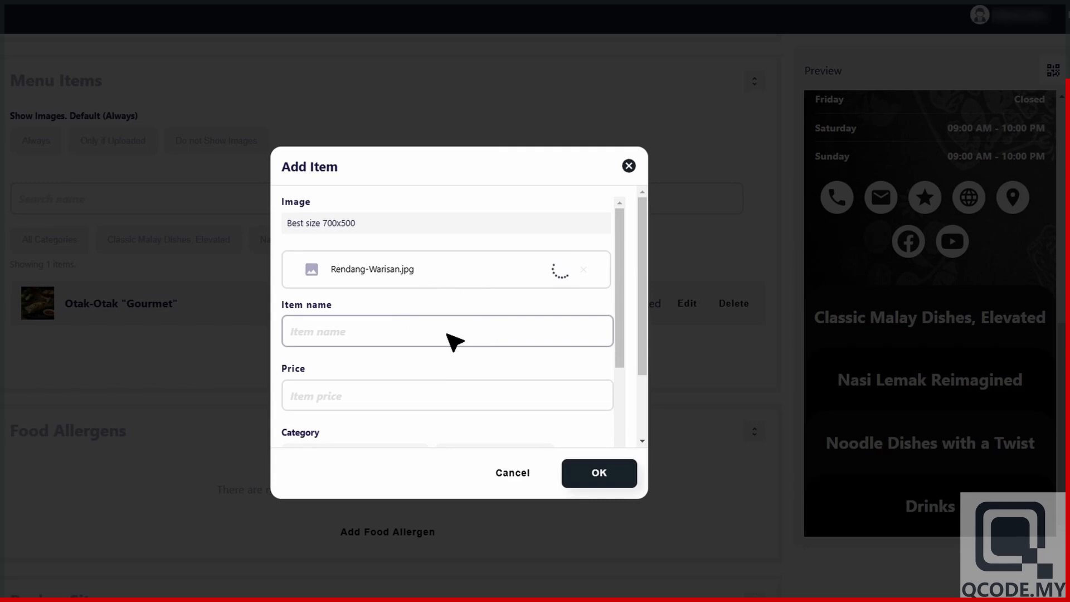
pyautogui.write('Rendang "Warisan"')
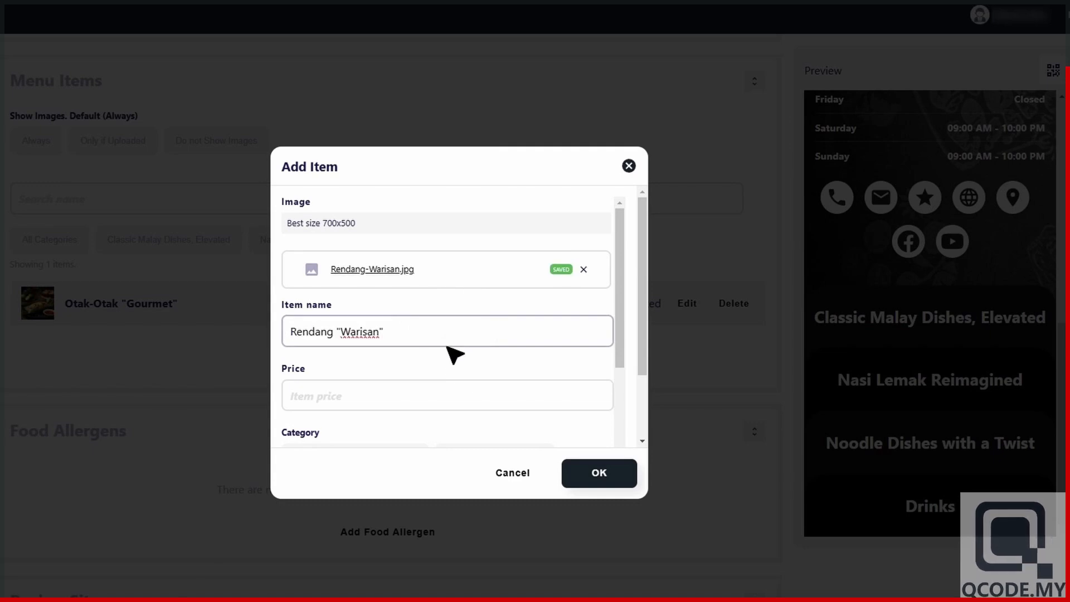
# Set the Rendang item's price to RM40 and assign it to the Classic Malay Dishes, Elevated category.
pyautogui.click(448, 397)
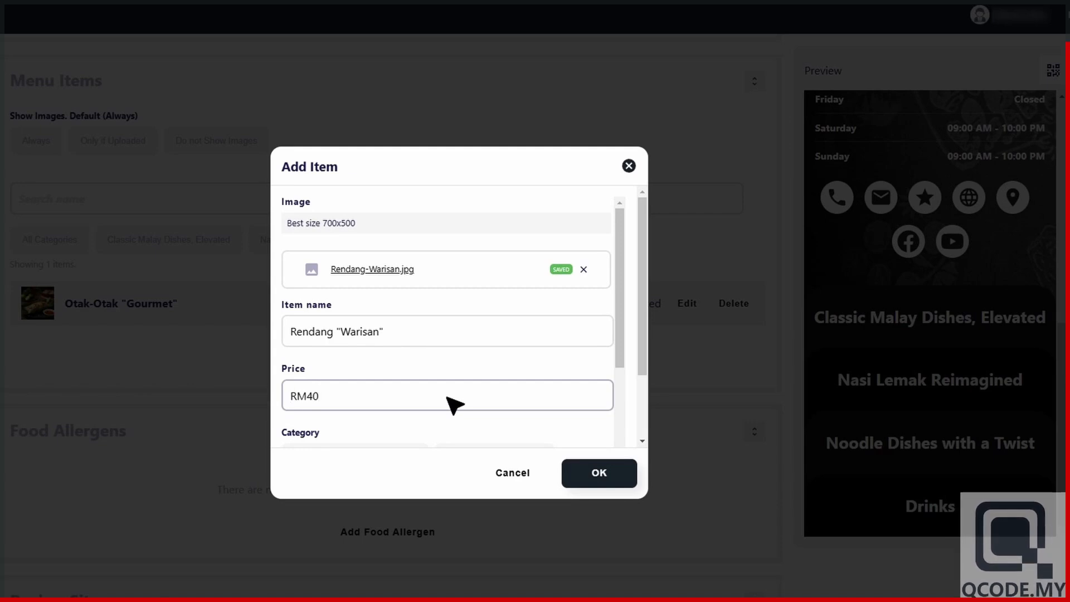
pyautogui.scroll(-3, 450, 401)
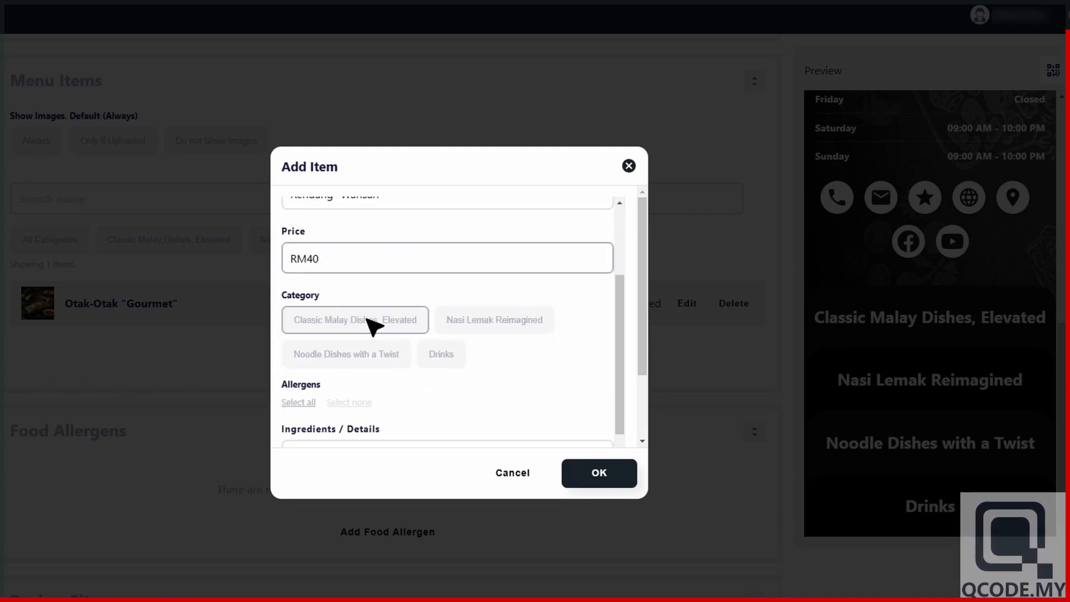
pyautogui.click(368, 322)
# Describe the Rendang's beef quality, spice blend, and "dry" and "wet" versions, choose the Vertical (large) layout, and save the item.
pyautogui.scroll(-3, 368, 323)
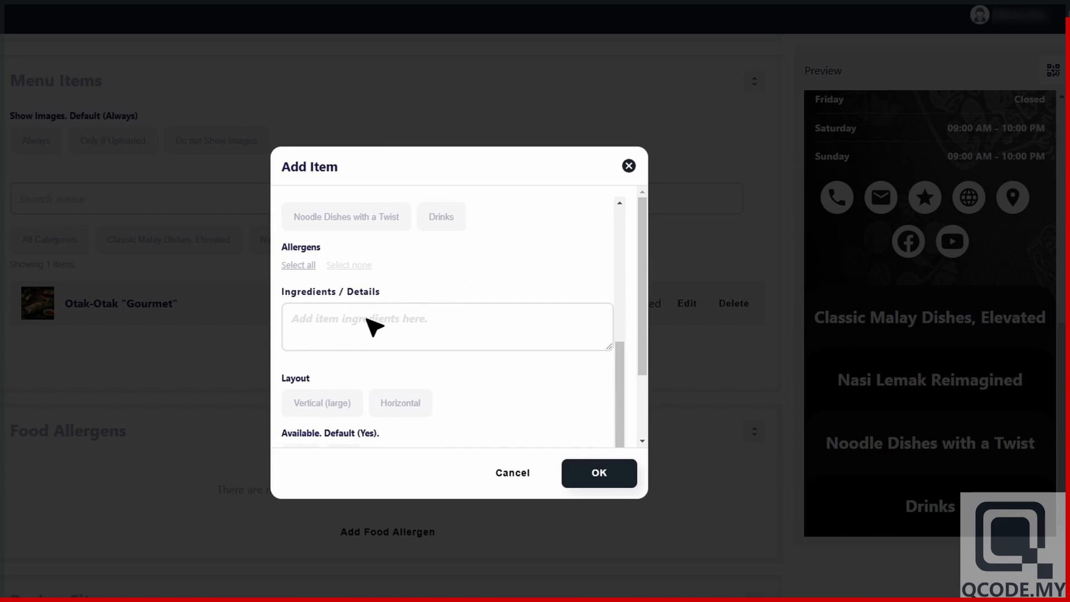
pyautogui.click(368, 322)
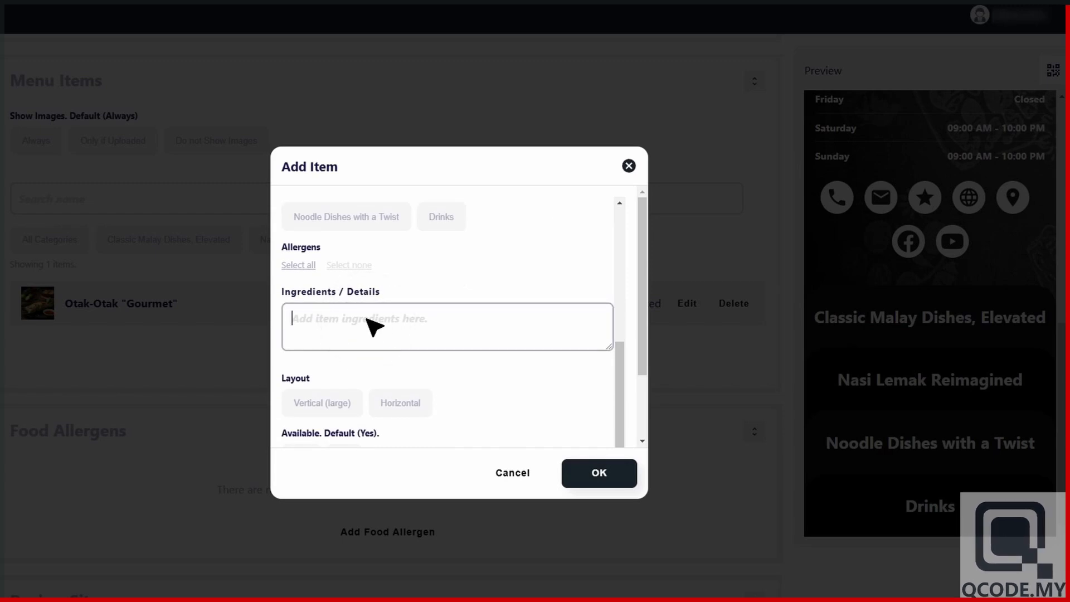
pyautogui.write('Focus on the quality of the beef and the complexity of the spice blend. Offer a "dry" rendang (slow-cooked until the sauce caramelizes) and a "wet" rendang (with a richer gravy).')
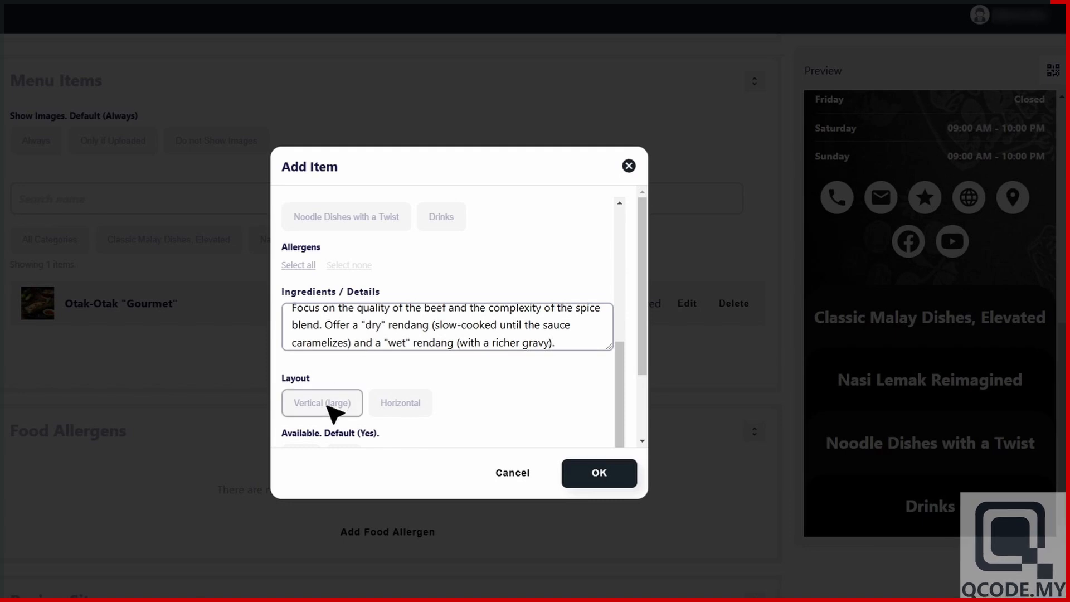
pyautogui.click(328, 406)
pyautogui.scroll(-1, 328, 407)
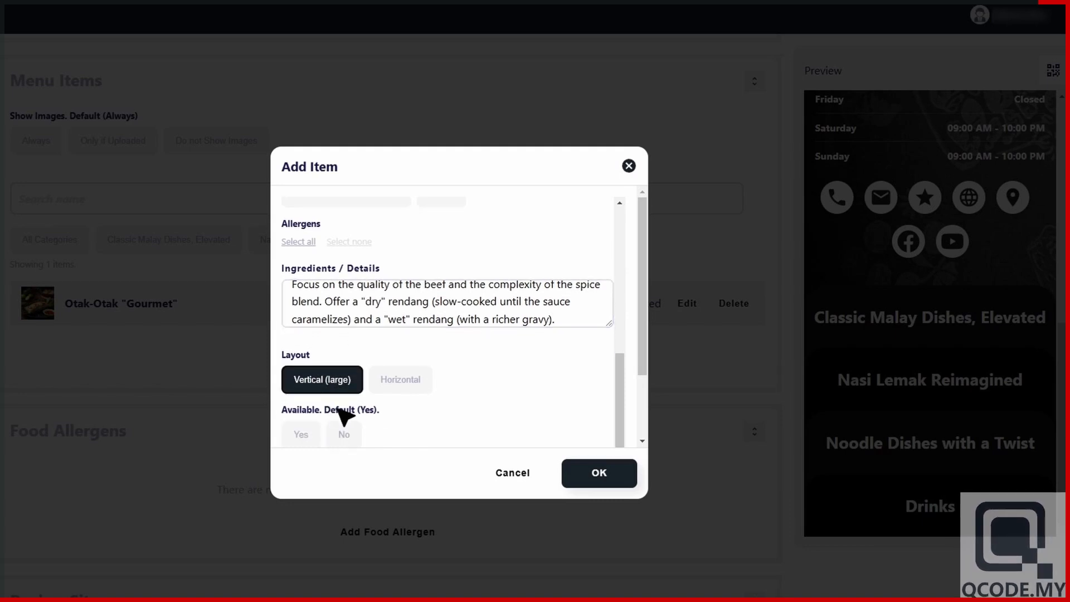
pyautogui.click(602, 475)
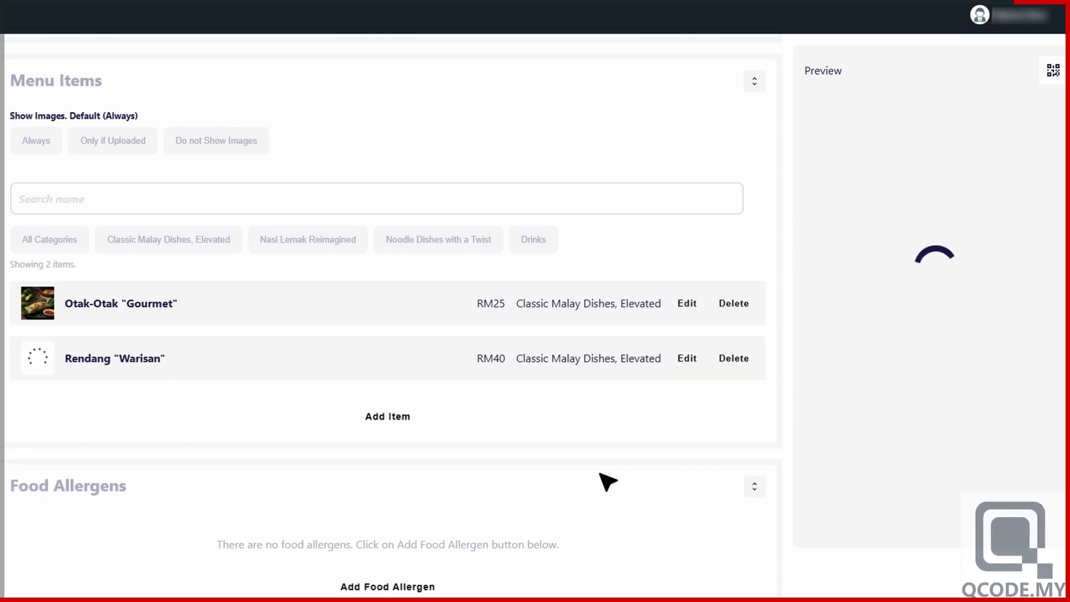
# Start a new menu item with the image Nasi-Lemak-Empat-Rasa.jpg and the name Nasi Lemak "Empat Rasa".
pyautogui.click(395, 429)
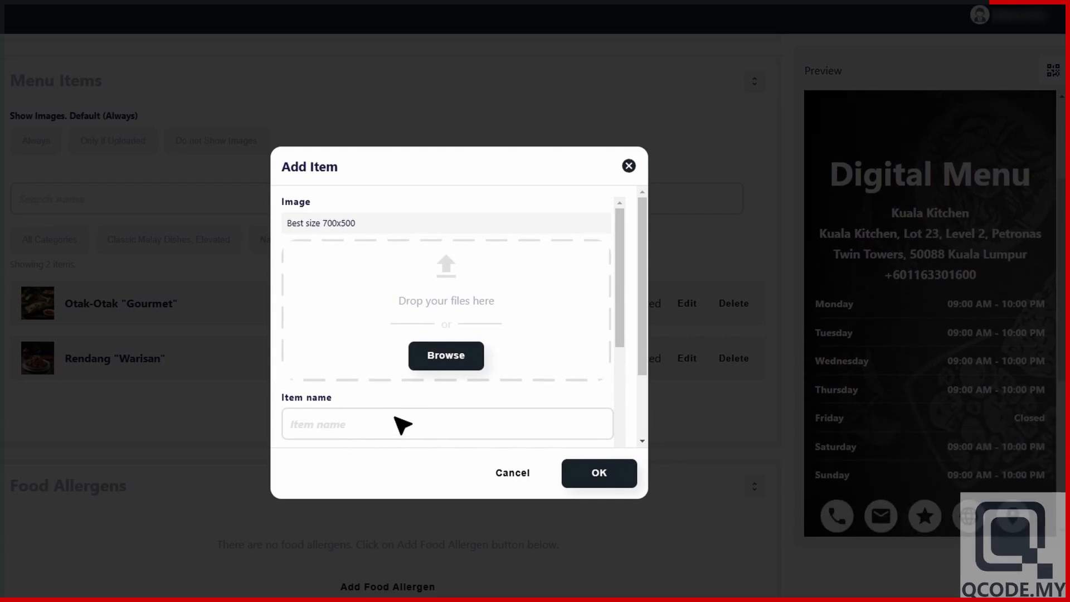
pyautogui.click(446, 357)
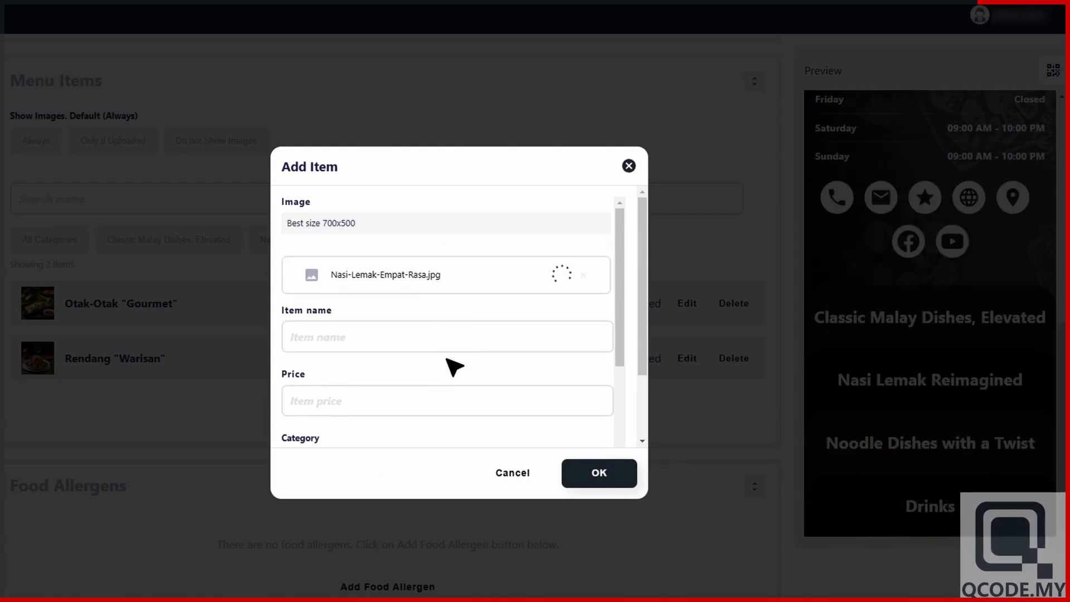
pyautogui.click(448, 332)
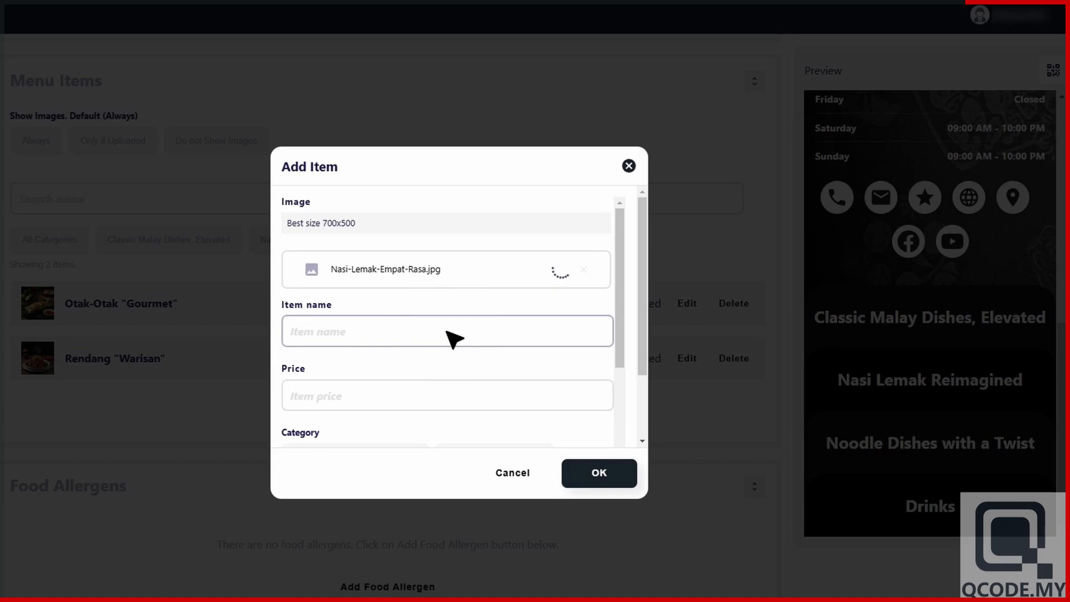
pyautogui.write('Nasi Lemak "Empat Rasa"')
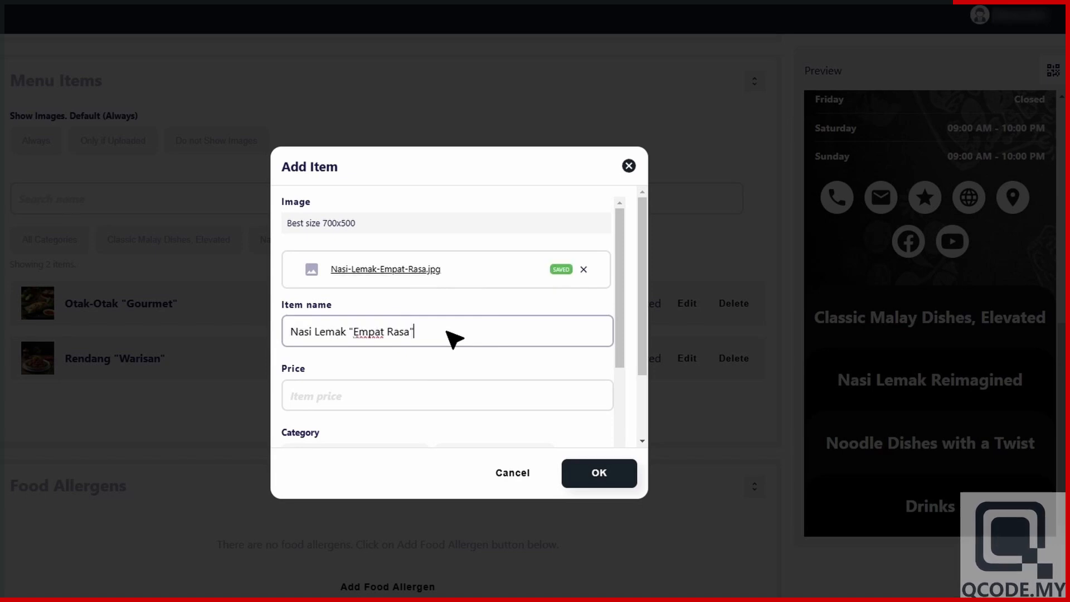
# Set the Nasi Lemak "Empat Rasa" price to RM35 and assign it to the Nasi Lemak Reimagined category.
pyautogui.click(454, 403)
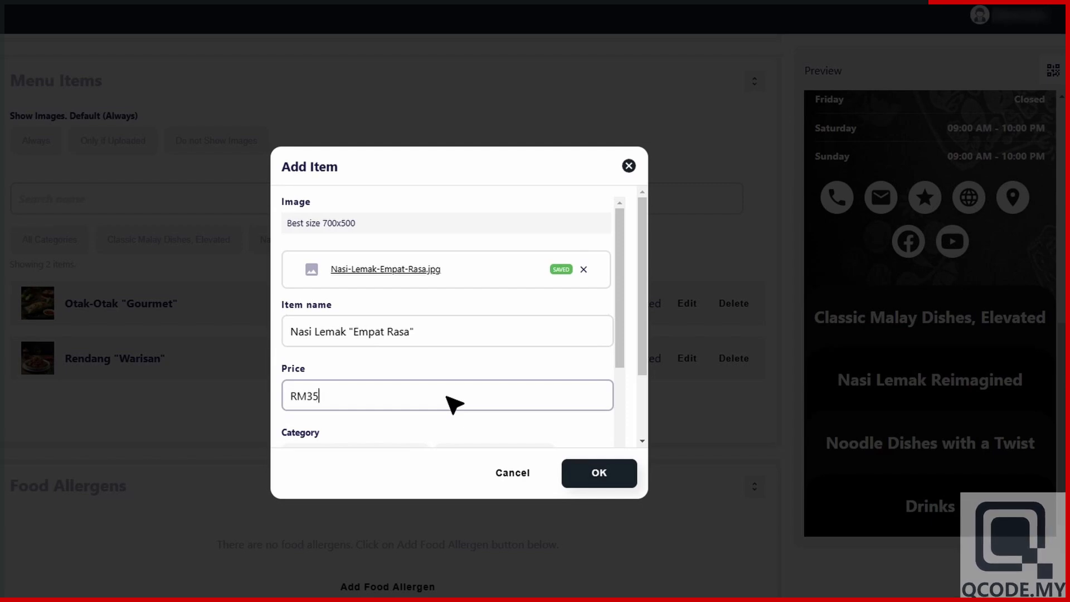
pyautogui.scroll(-3, 454, 404)
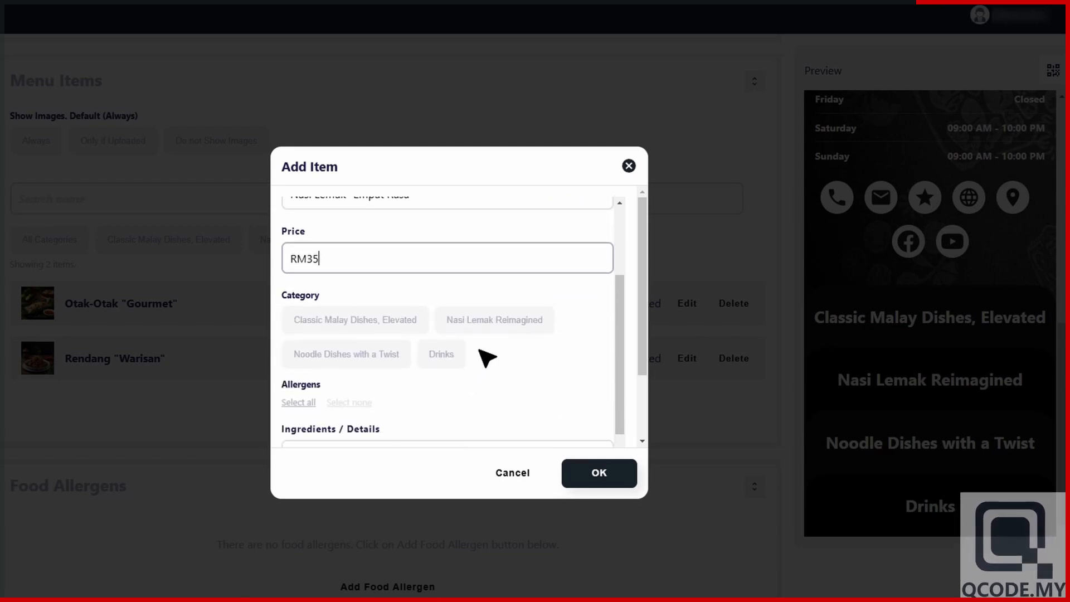
pyautogui.click(499, 321)
# Describe the Empat Rasa's vegetarian option, coconut rice, accompaniments and choice or combination of sambals, choose the Vertical (large) layout, and save the item.
pyautogui.scroll(-2, 506, 329)
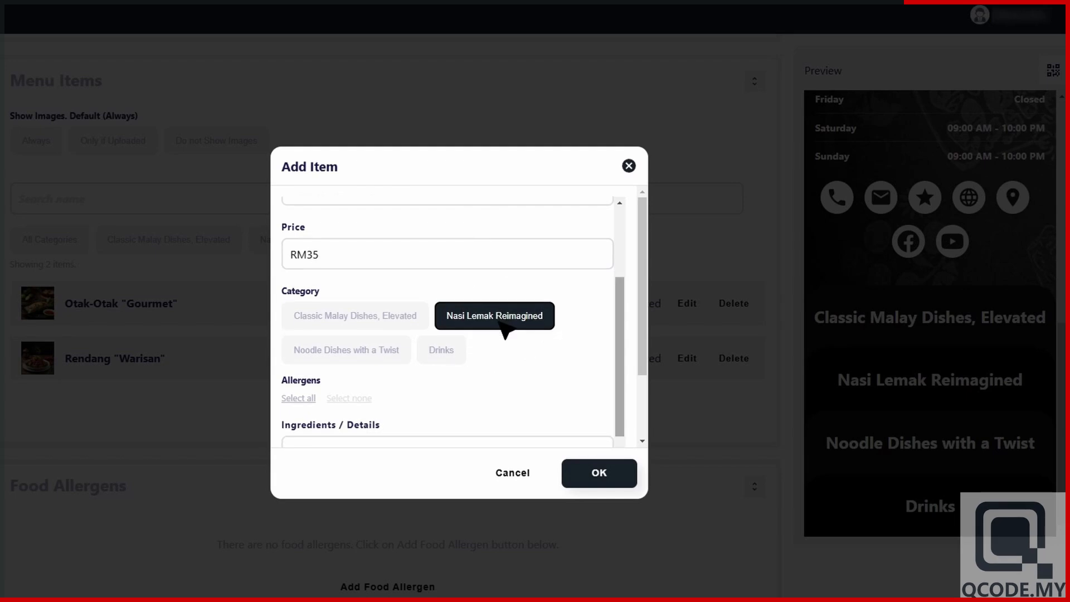
pyautogui.click(499, 322)
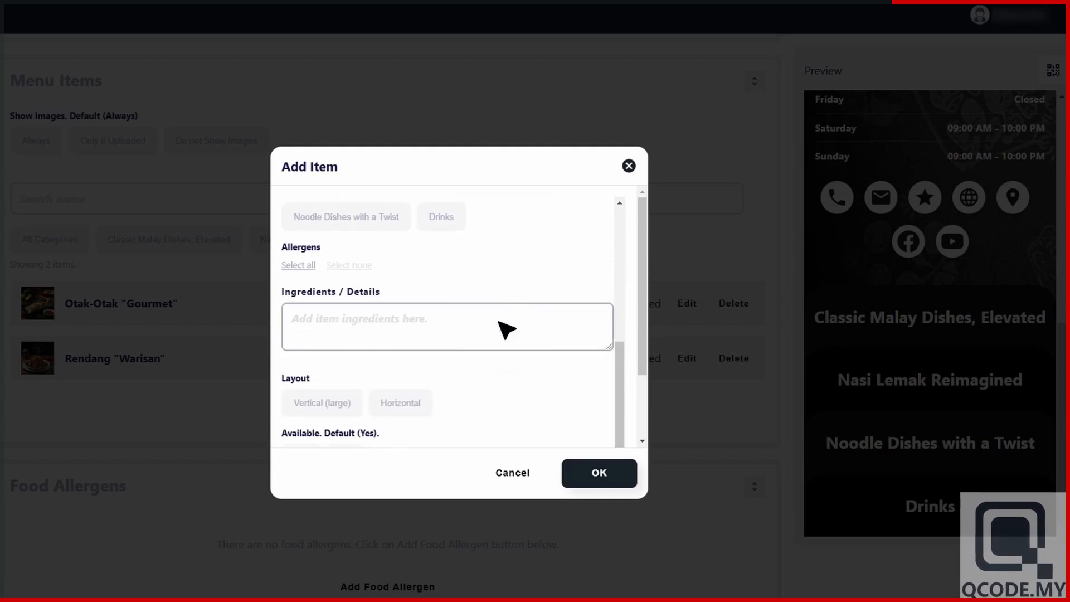
pyautogui.hotkey('ctrl', 'v')
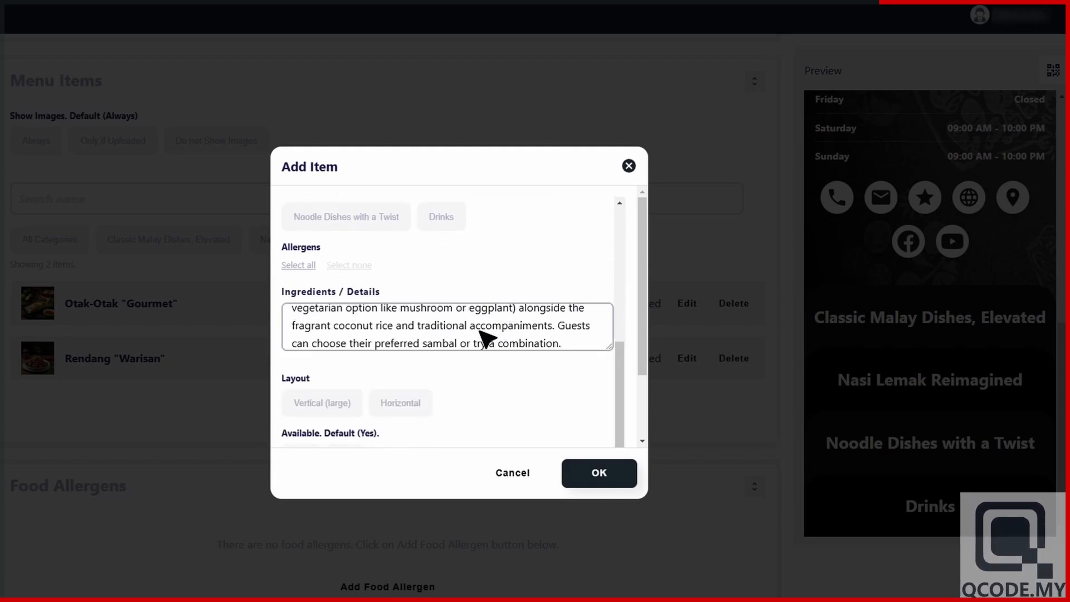
pyautogui.click(327, 406)
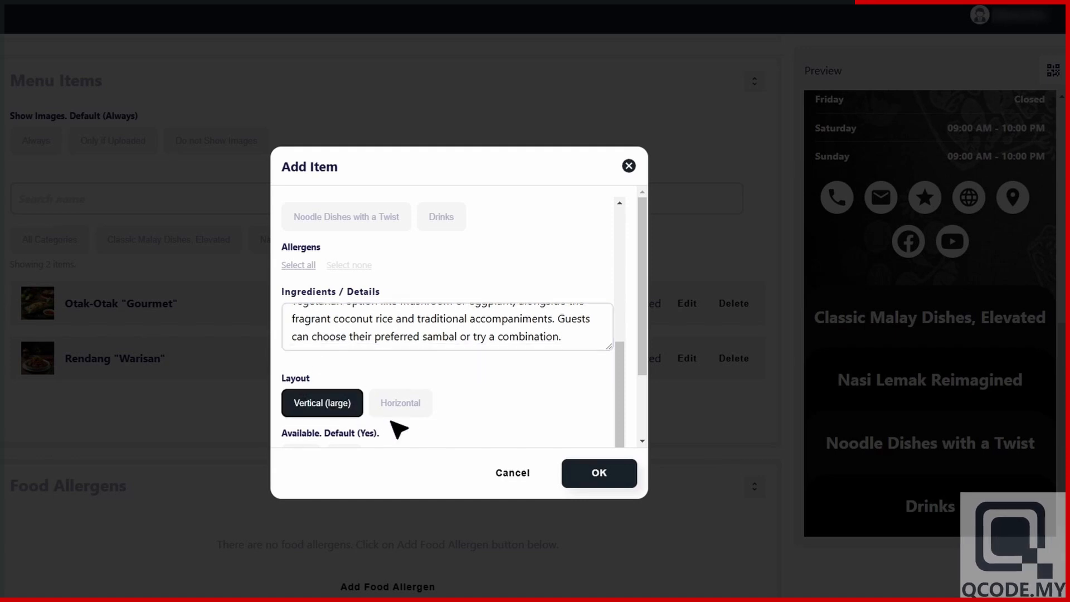
pyautogui.click(609, 479)
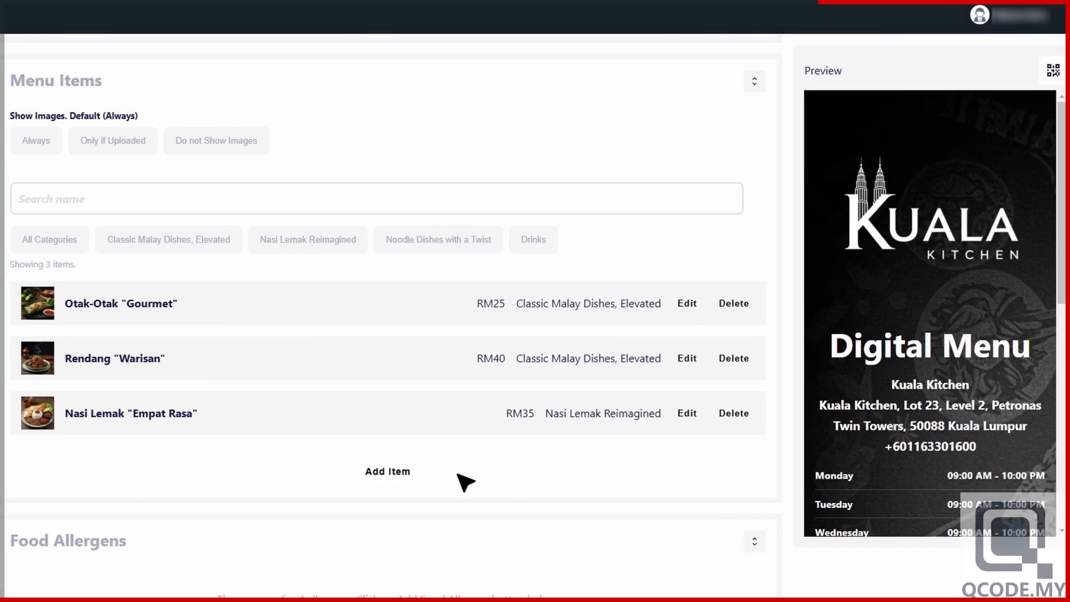
# Start another menu item with the image Nasi-Lemak-Bento-Box.jpg and the name Nasi Lemak "Bento Box".
pyautogui.click(393, 474)
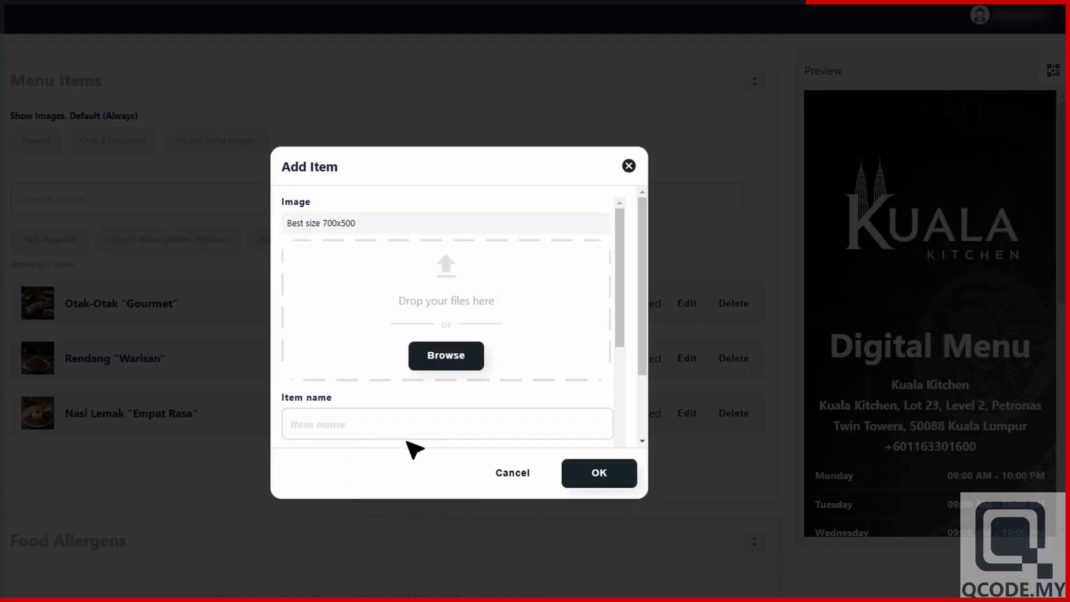
pyautogui.click(449, 358)
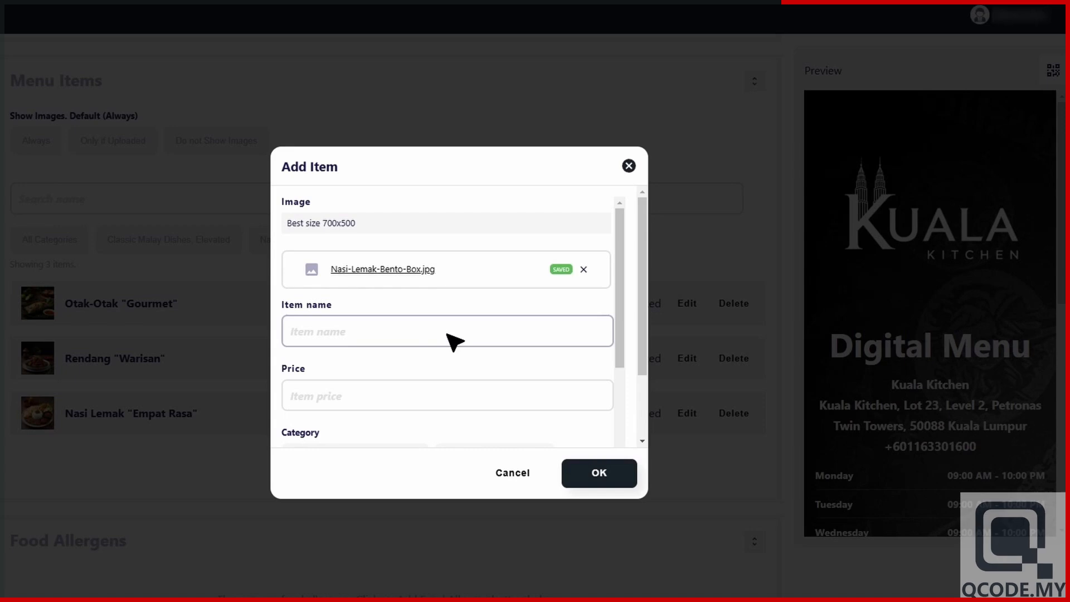
pyautogui.write('Nasi Lemak "Bento Box"')
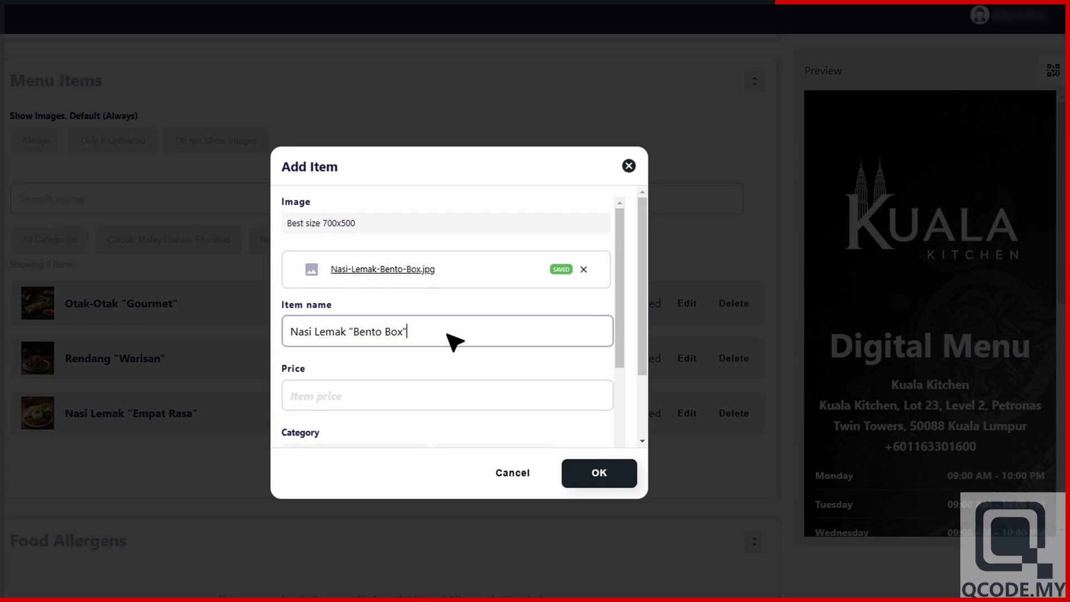
# Set the Nasi Lemak "Bento Box" price to RM25 and assign it to the Nasi Lemak Reimagined category.
pyautogui.click(446, 397)
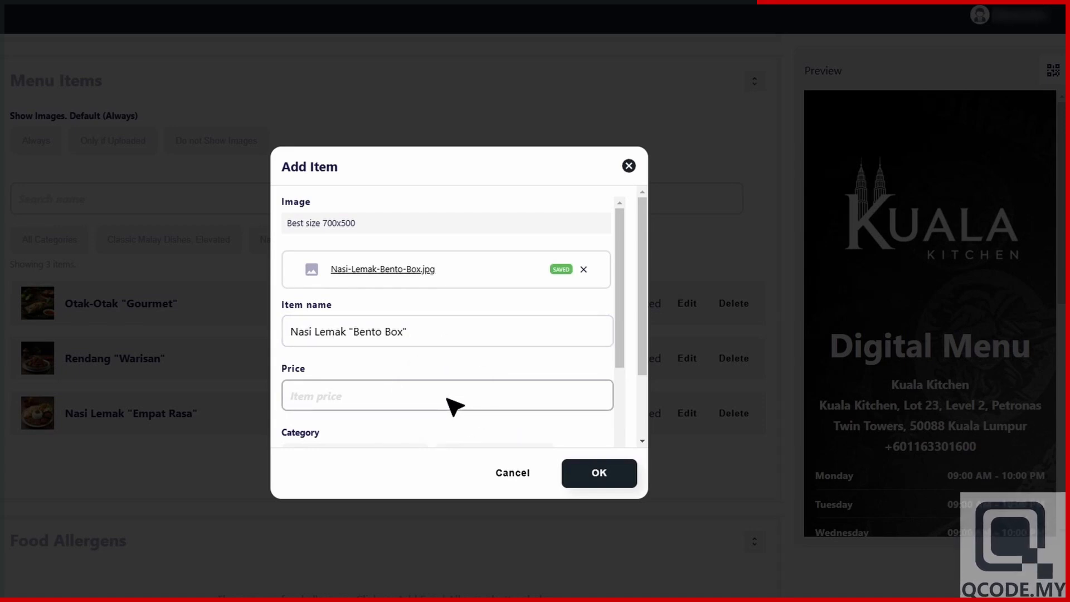
pyautogui.scroll(-1, 450, 399)
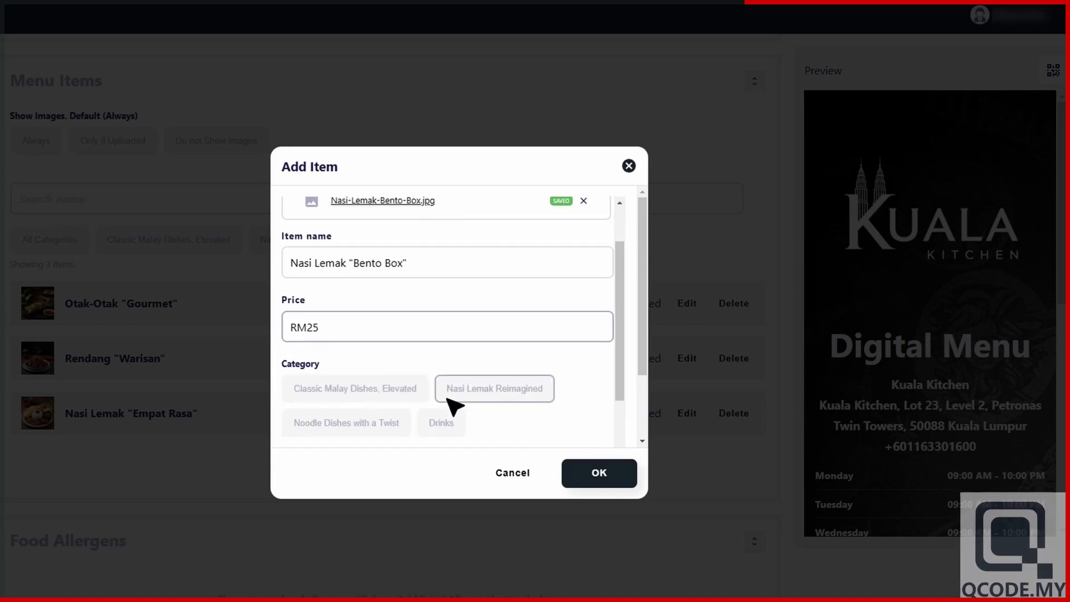
pyautogui.click(449, 399)
# Describe the Bento Box as a convenient lunch presentation with smaller classic portions and a choice of protein, choose the Vertical (large) layout, and save the item.
pyautogui.scroll(-2, 449, 399)
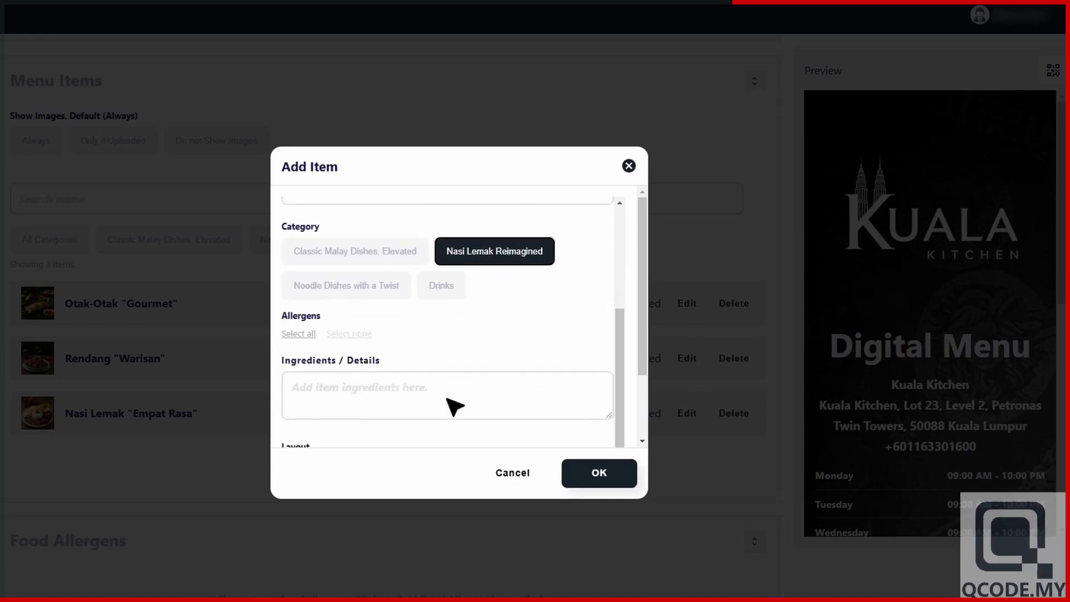
pyautogui.scroll(-1, 448, 390)
pyautogui.click(447, 329)
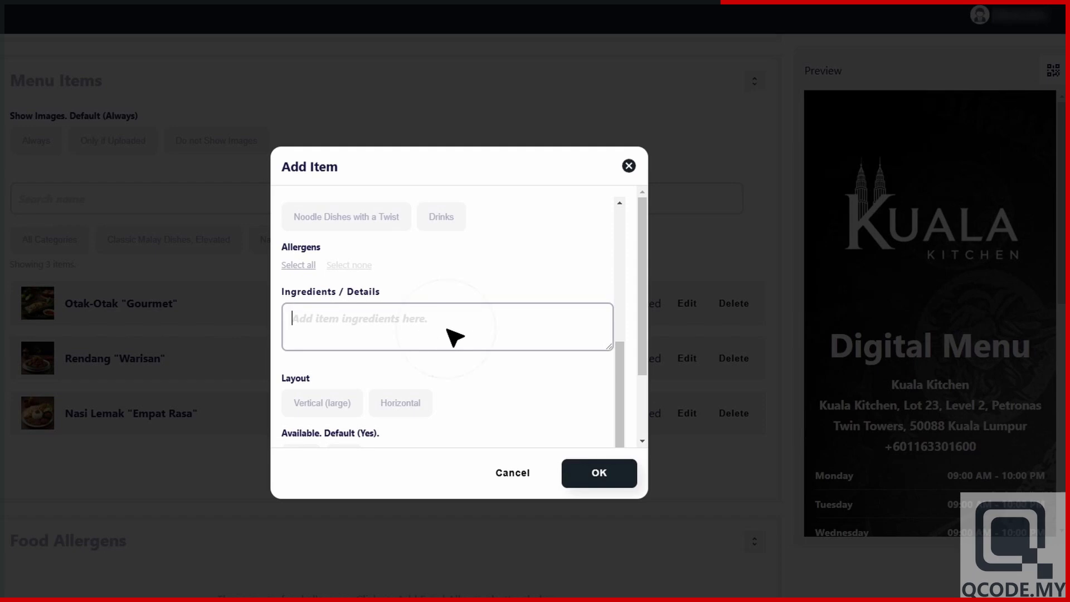
pyautogui.write('A convenient and visually appealing presentation, especially for lunch. Include smaller portions of the classic components and a choice of protein.')
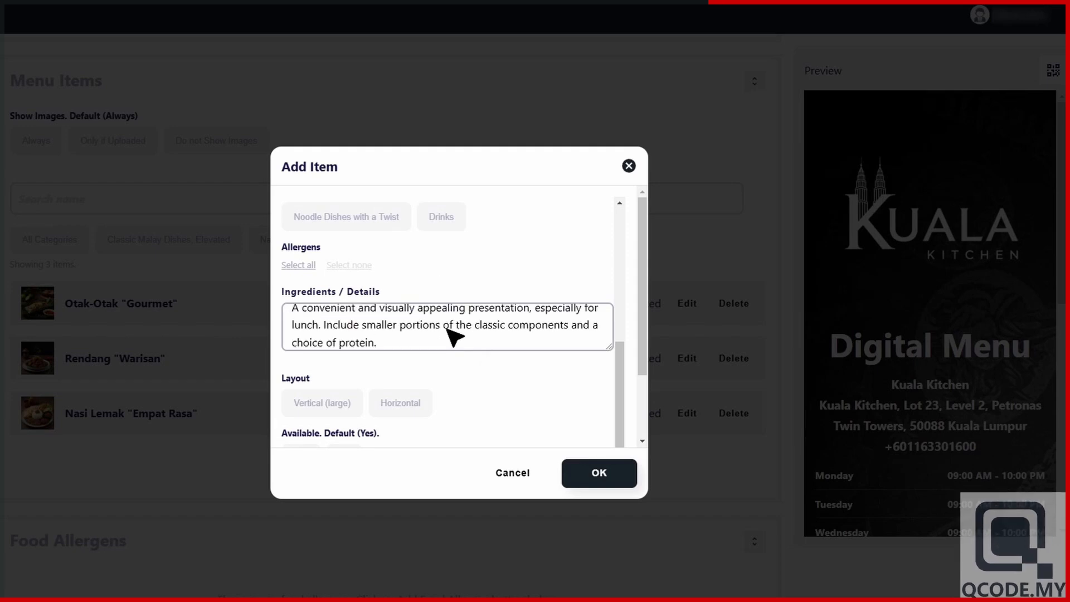
pyautogui.click(327, 409)
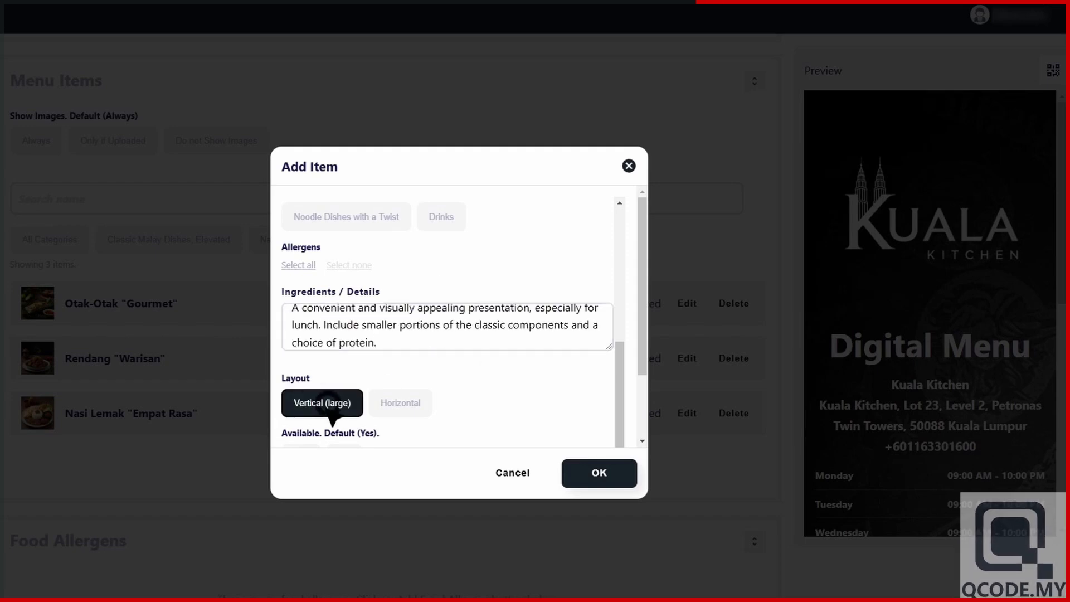
pyautogui.scroll(-1, 346, 416)
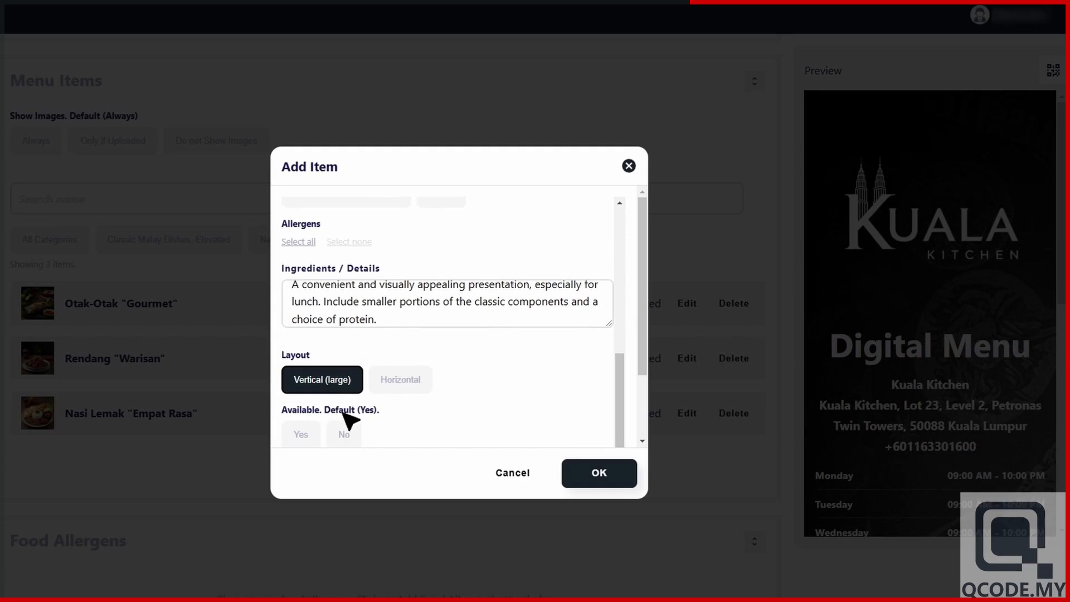
pyautogui.click(601, 475)
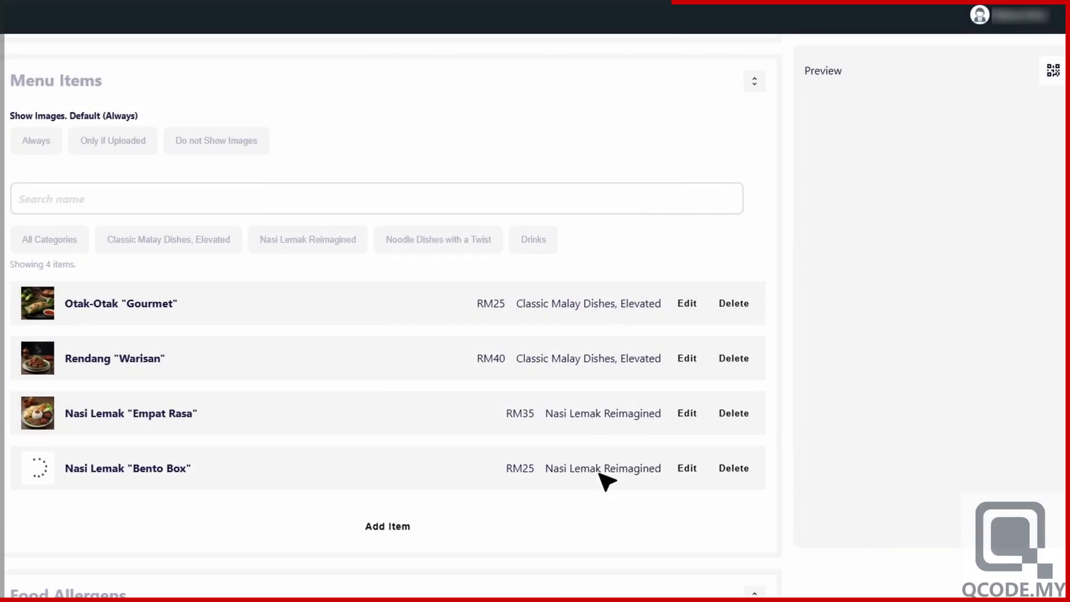
# Start a fifth menu item with the image Hokkien-Mee-Supreme.jpg and the name Hokkien Mee "Supreme".
pyautogui.scroll(-1, 607, 481)
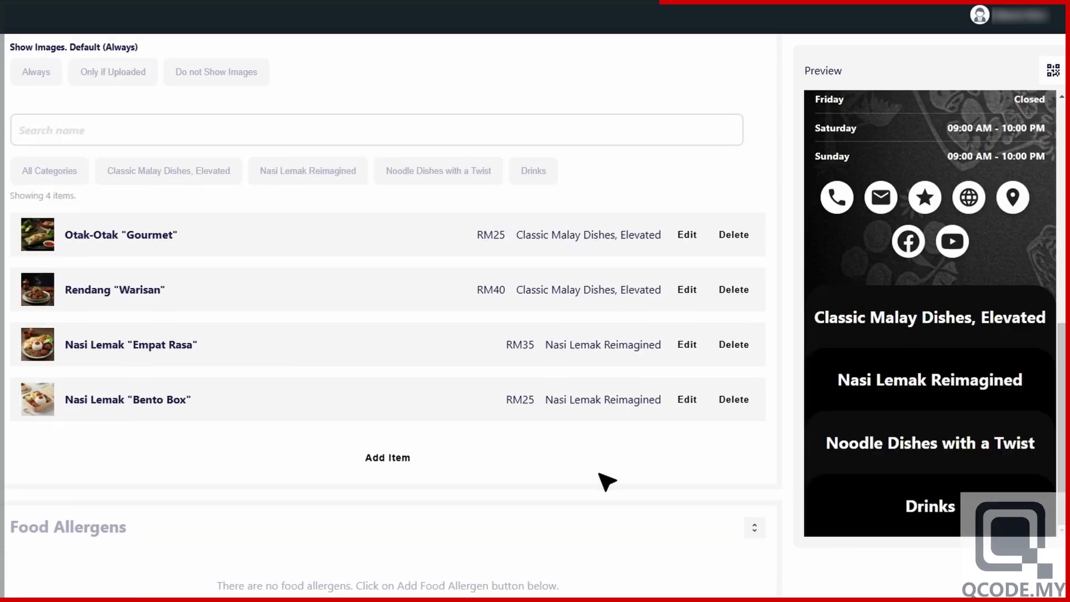
pyautogui.scroll(-1, 591, 474)
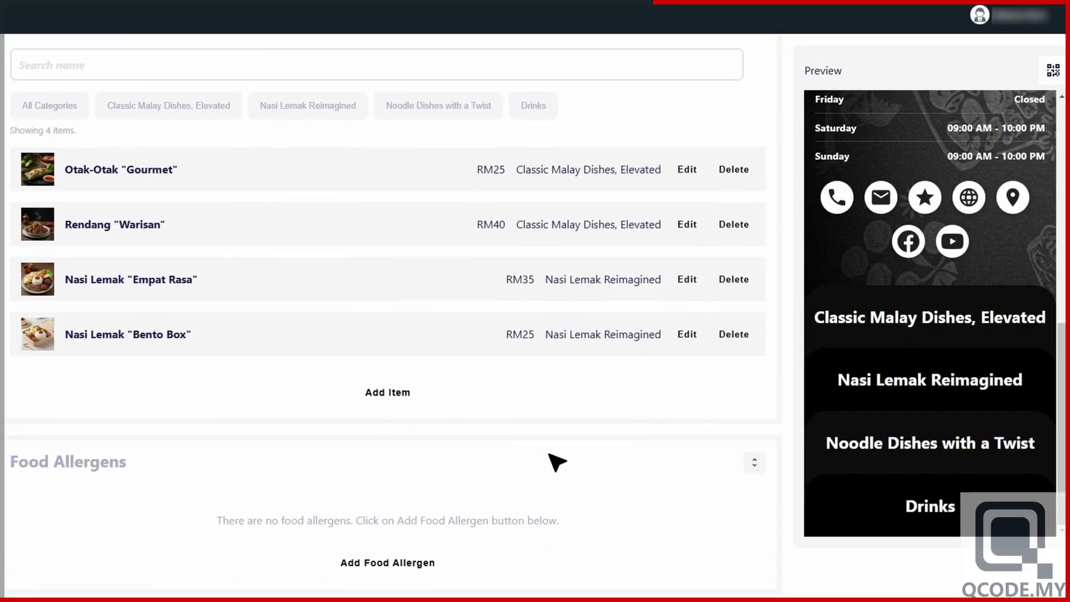
pyautogui.click(397, 395)
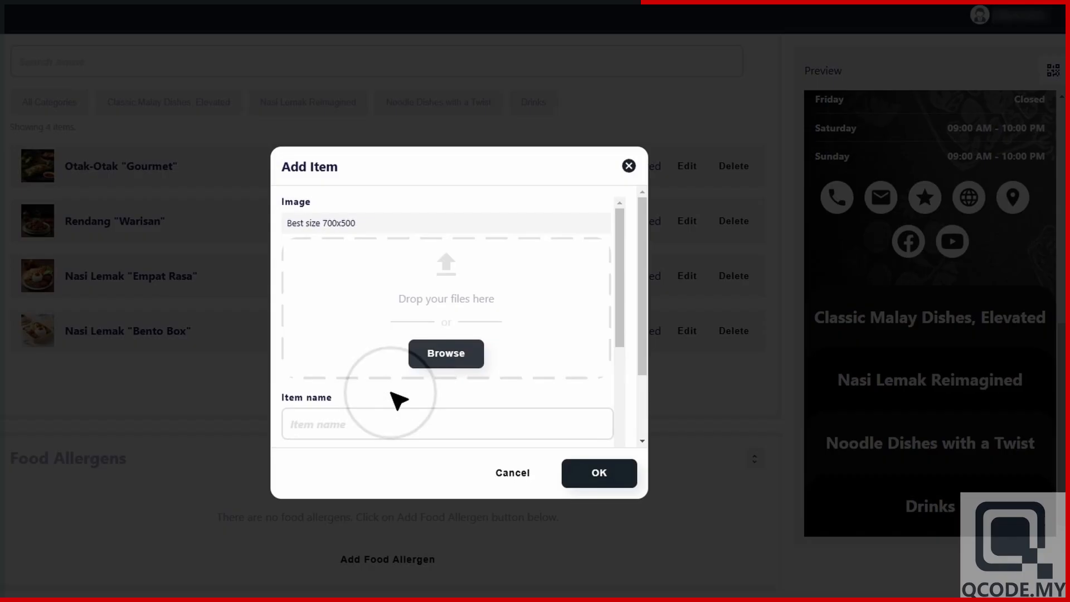
pyautogui.click(452, 360)
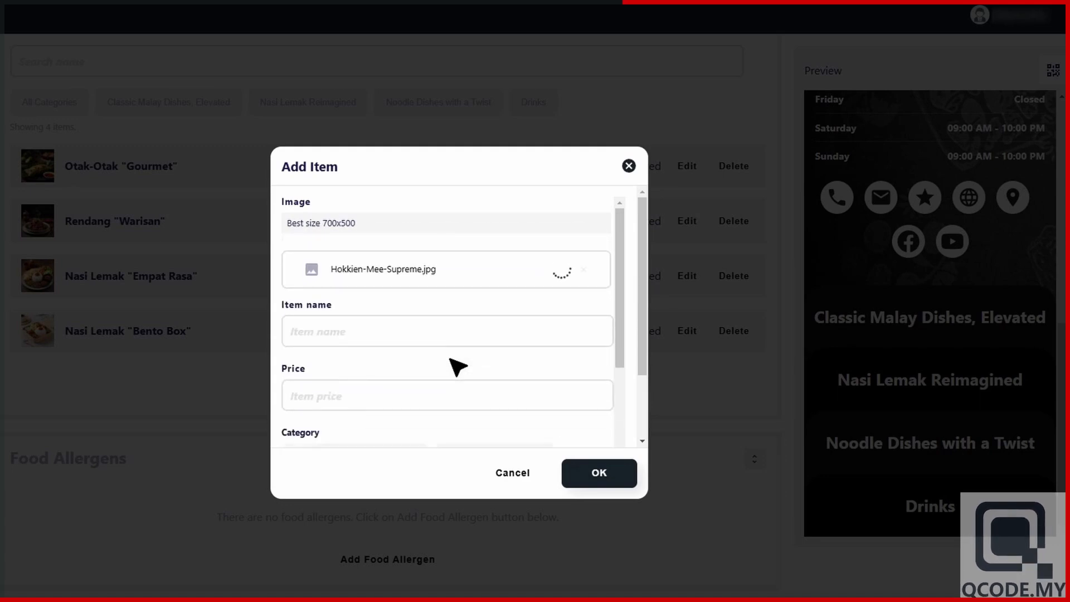
pyautogui.click(455, 335)
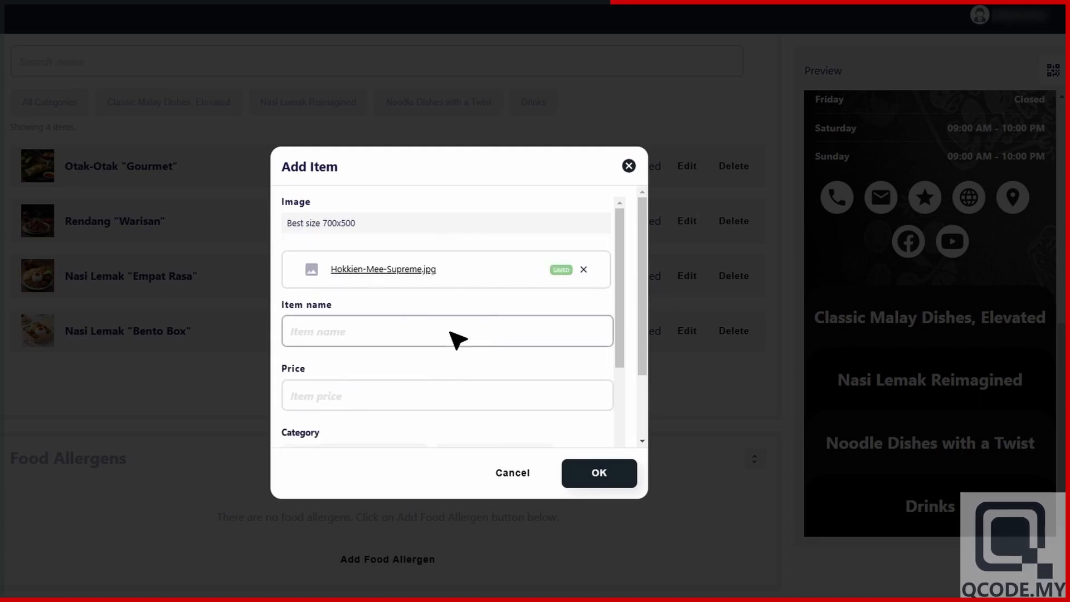
pyautogui.write('Hokkien Mee "Supreme"')
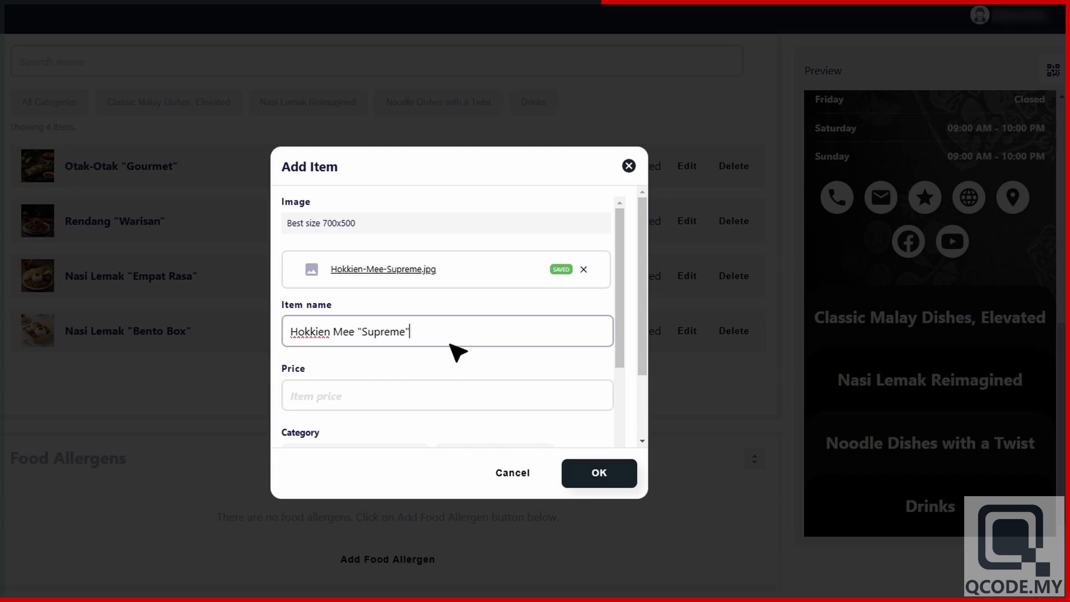
# Set the Hokkien Mee item's price to RM28 and assign it to the Noodle Dishes with a Twist category.
pyautogui.click(450, 398)
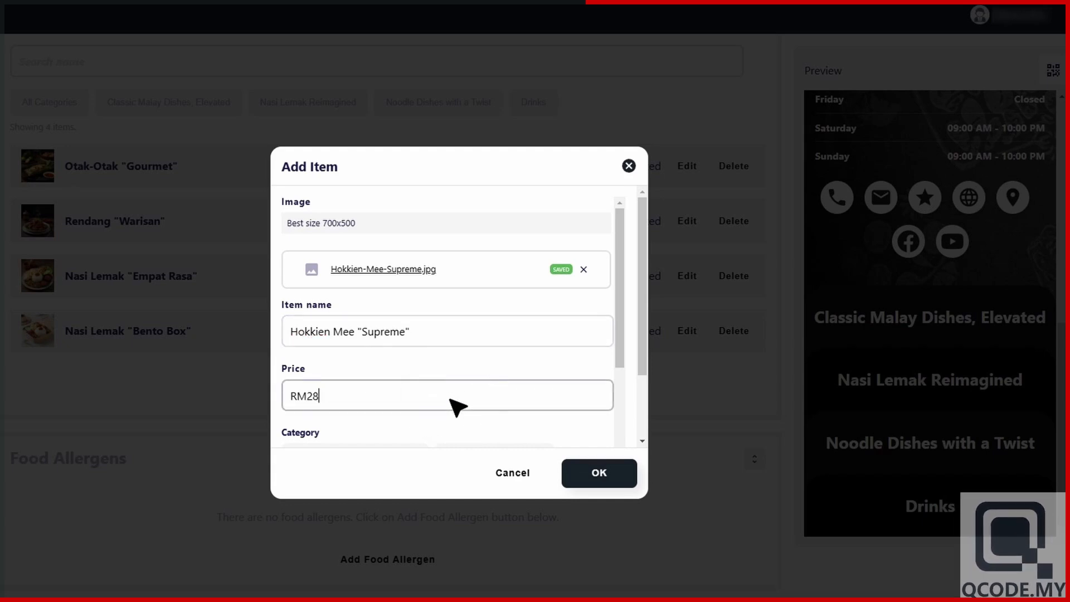
pyautogui.scroll(-3, 456, 406)
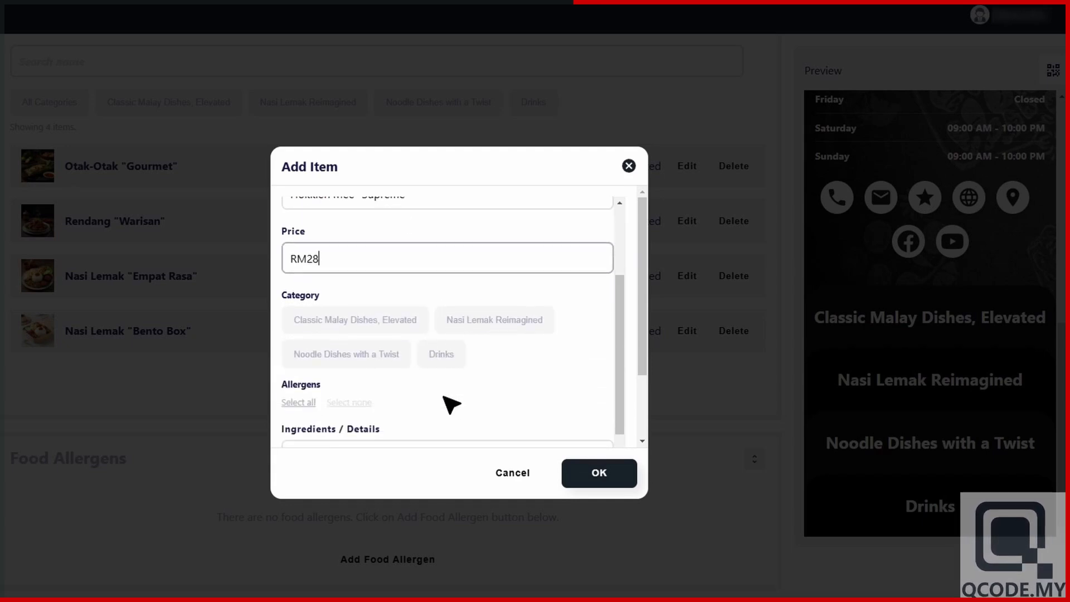
pyautogui.click(359, 358)
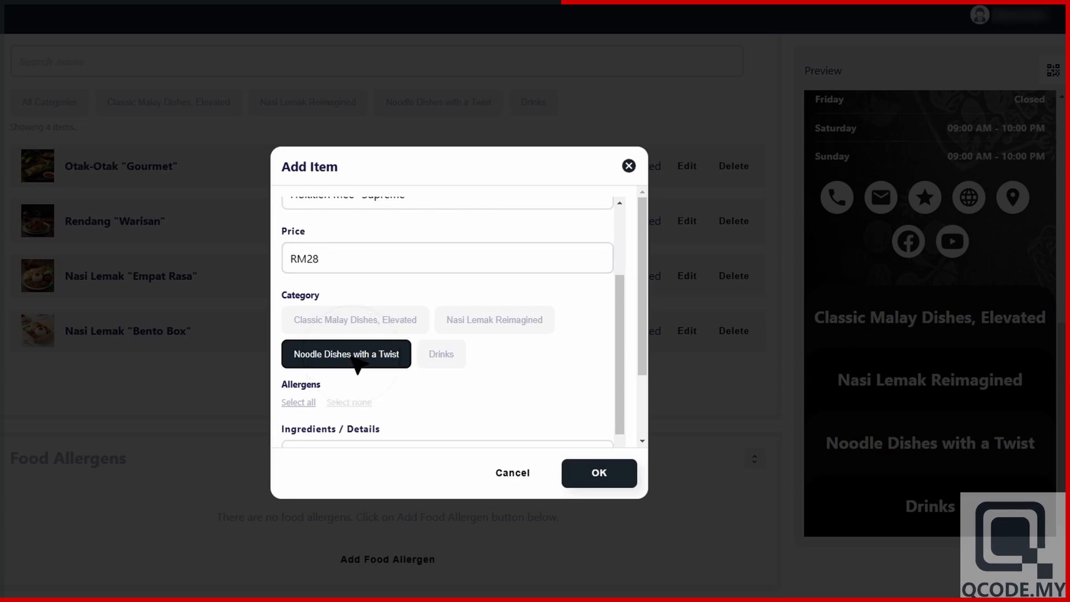
# Describe the Hokkien Mee's richer flavor, homemade prawn broth, chicken fat and crispy shallots, choose the Vertical (large) layout, and save the item.
pyautogui.scroll(-3, 351, 338)
pyautogui.click(353, 307)
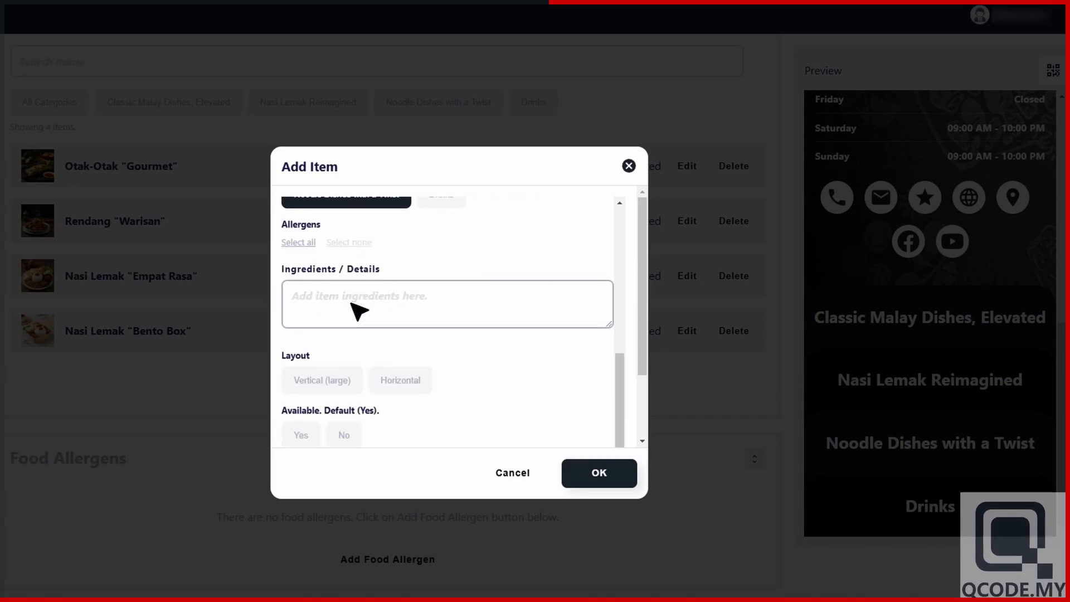
pyautogui.write('A richer and more flavorful version of the classic, using a homemade prawn broth and incorporating premium ingredients like chicken fat and crispy shallots.')
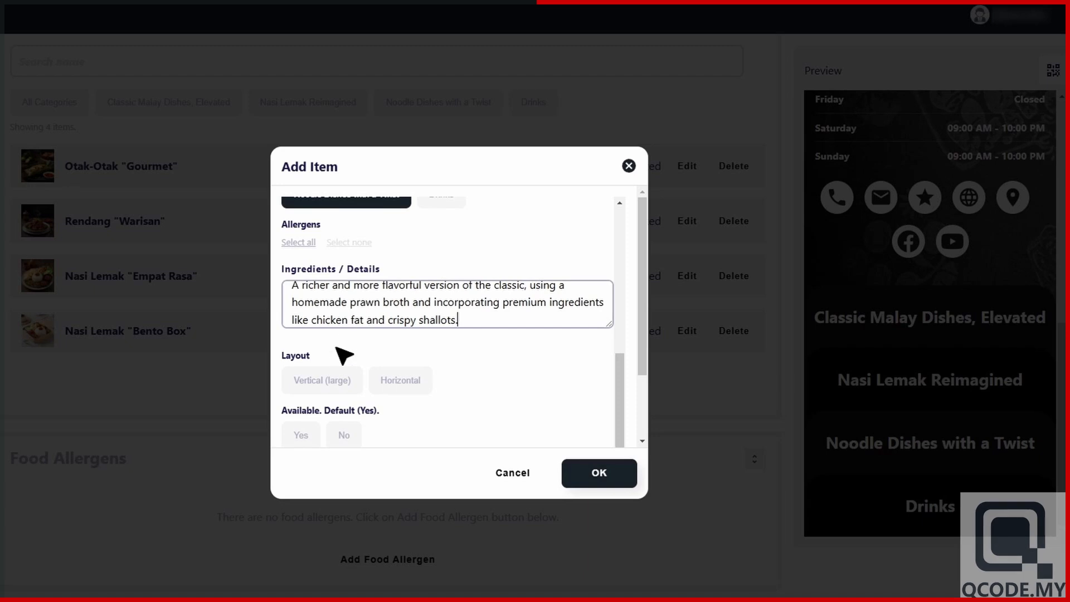
pyautogui.click(332, 391)
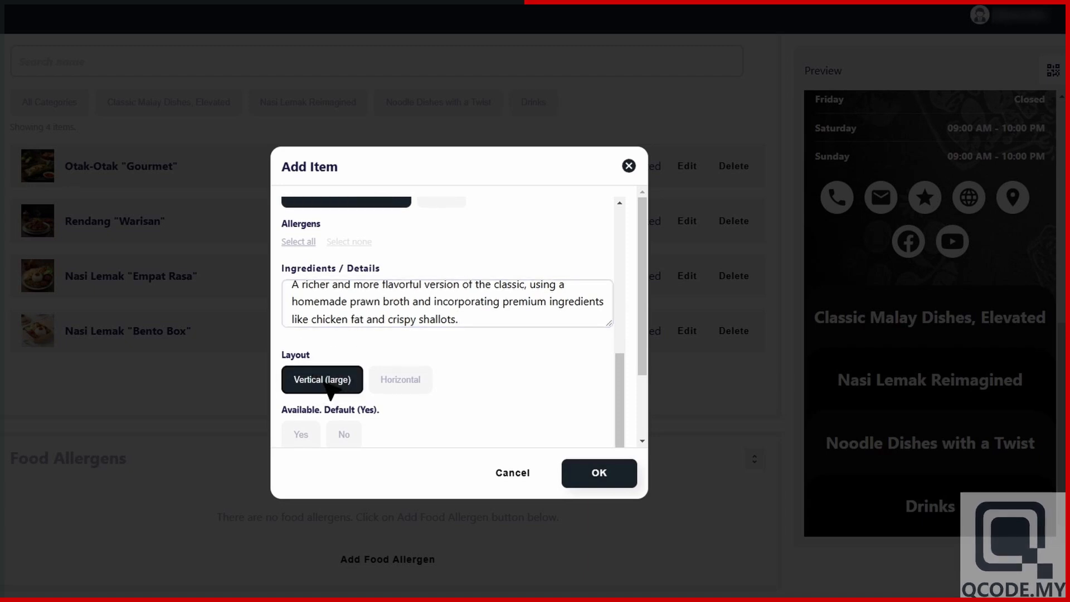
pyautogui.press('Return')
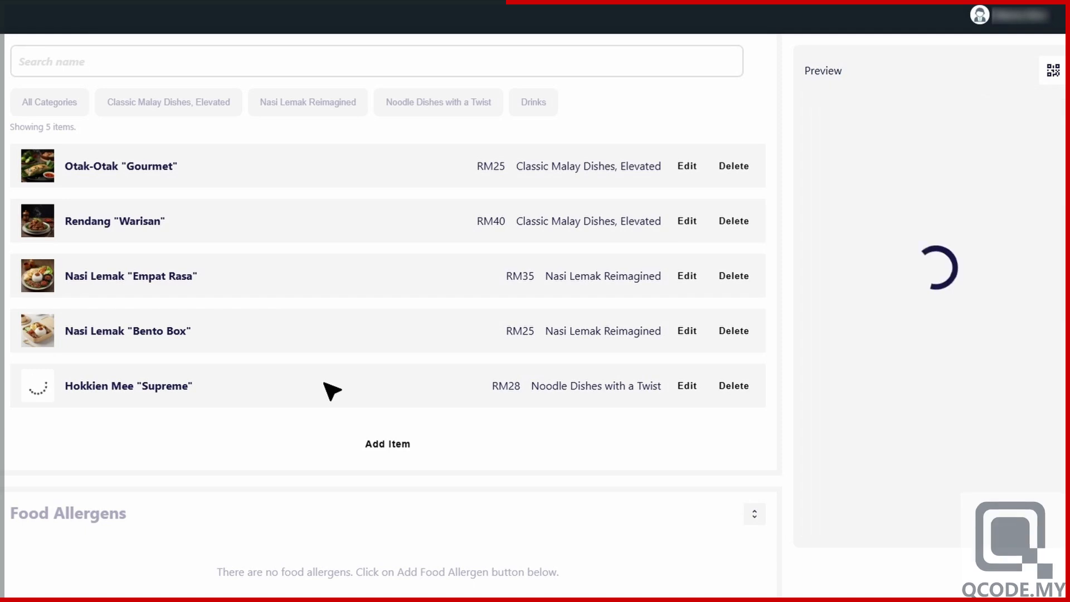
# Start a sixth menu item with the image Mee-Goreng-Mamak-Modern.jpg and the name Mee Goreng Mamak "Modern".
pyautogui.click(396, 446)
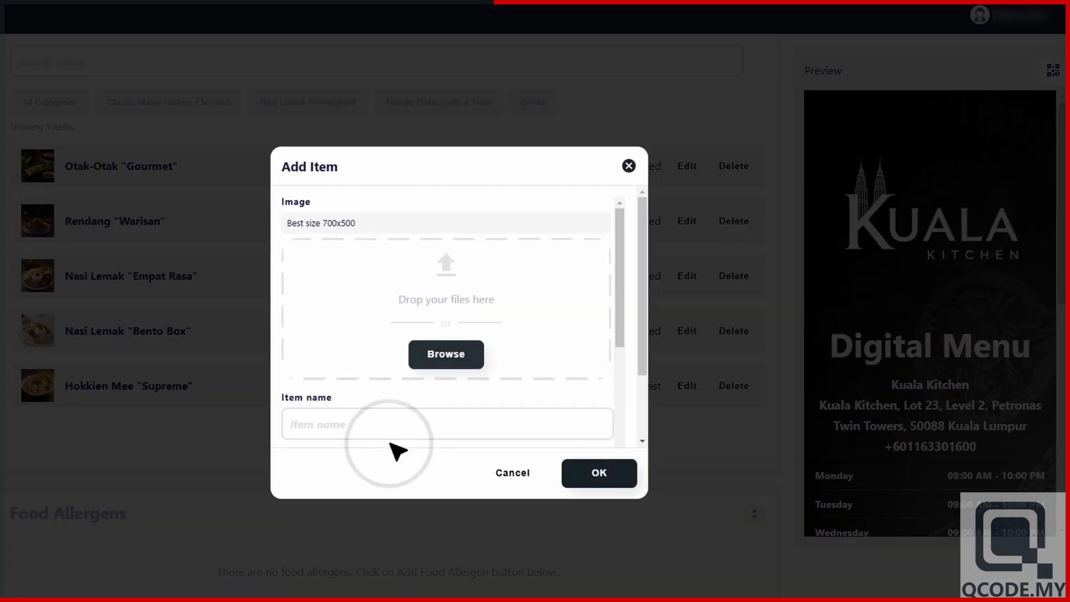
pyautogui.click(448, 359)
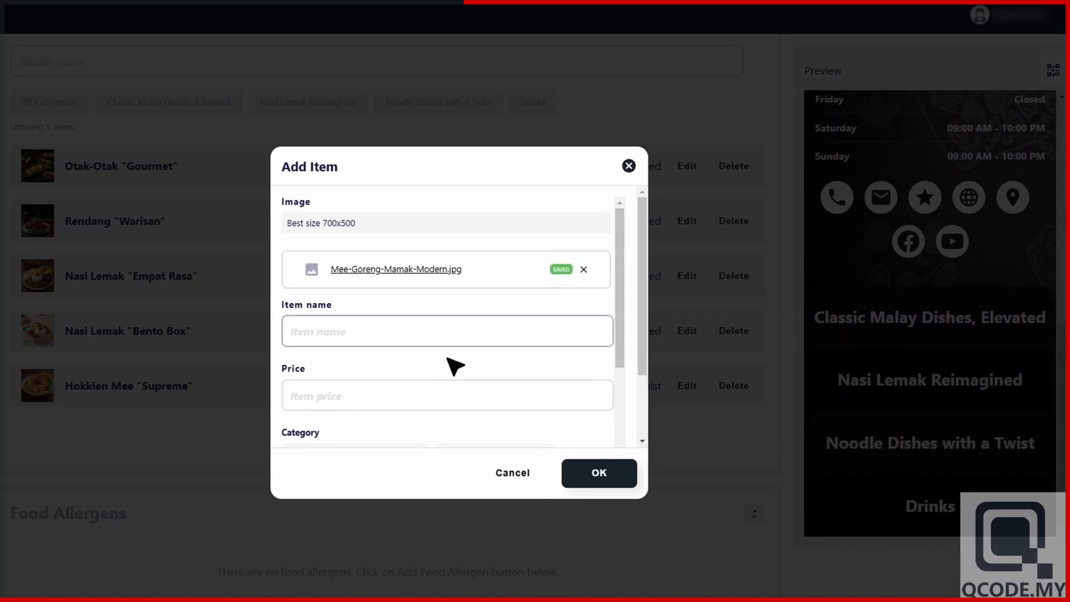
pyautogui.write('Mee Goreng Mamak "Modern"')
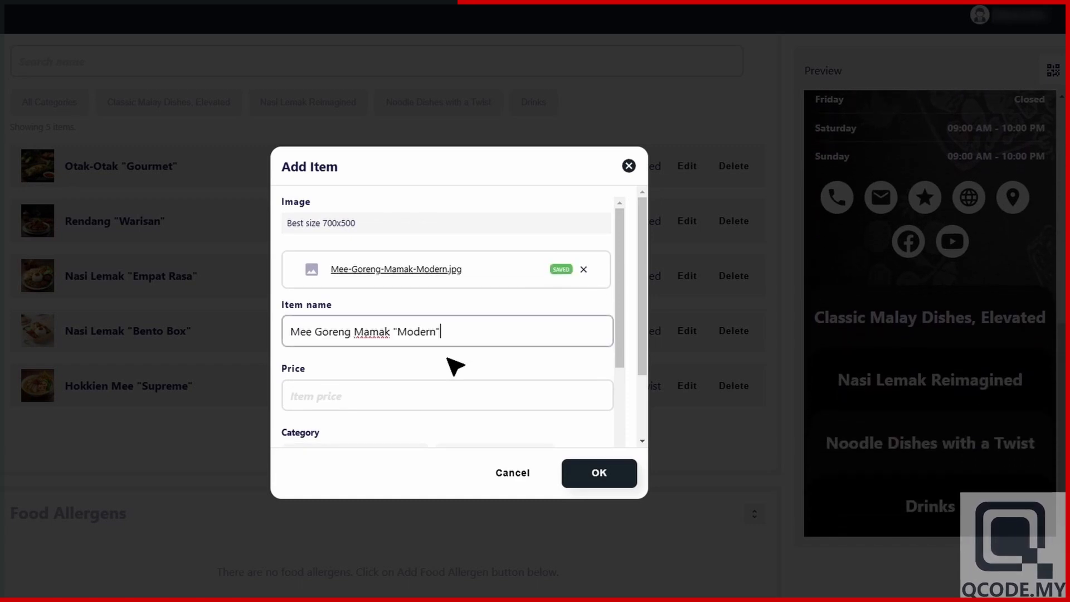
# Set the Mee Goreng Mamak item's price to RM25 and assign it to the Noodle Dishes with a Twist category.
pyautogui.click(455, 405)
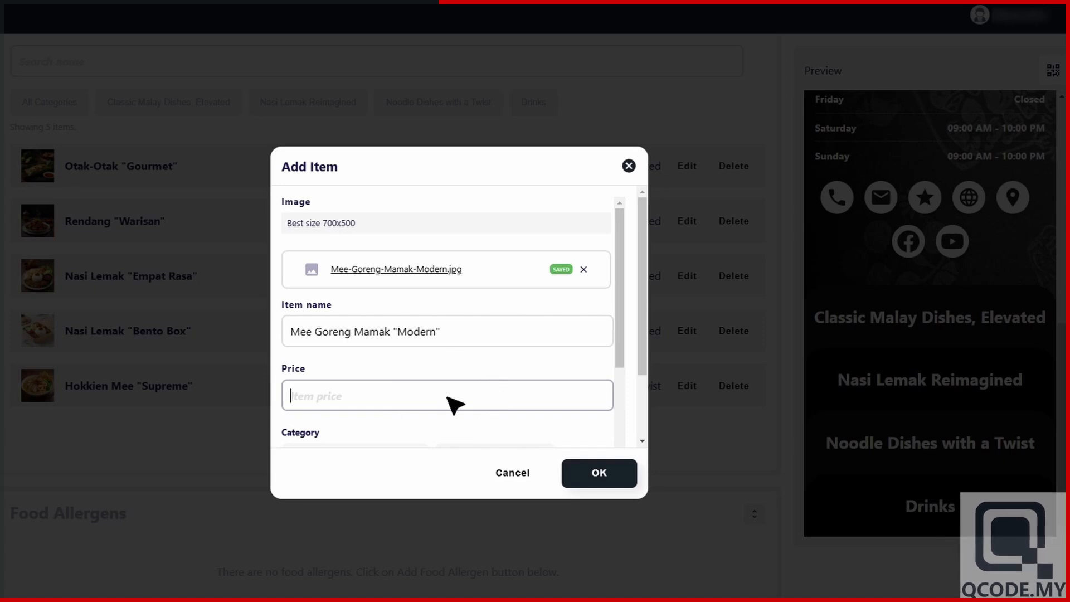
pyautogui.scroll(-3, 454, 405)
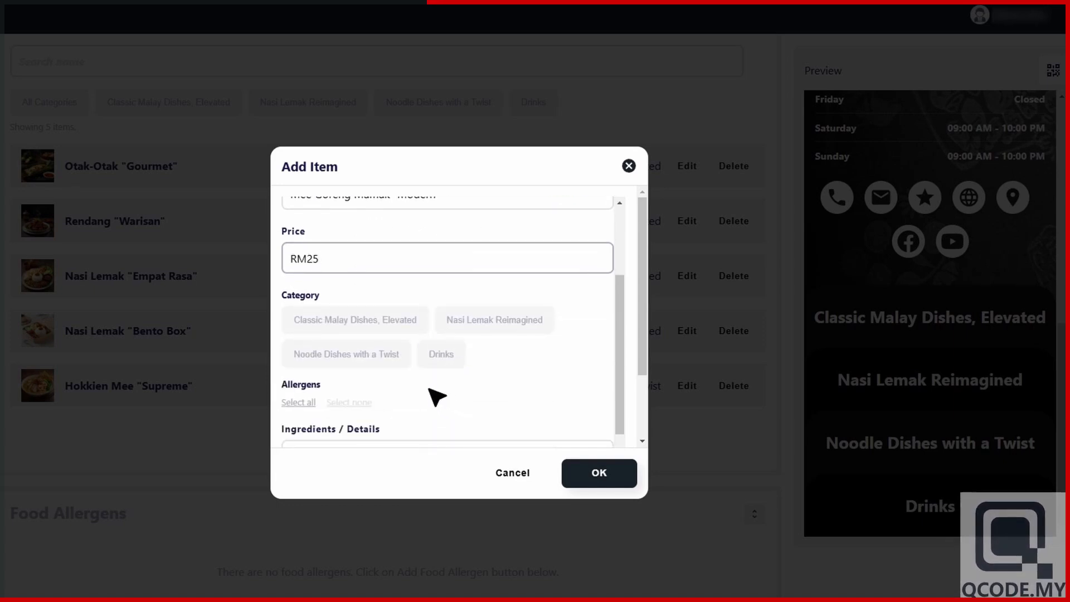
pyautogui.click(363, 360)
pyautogui.click(362, 360)
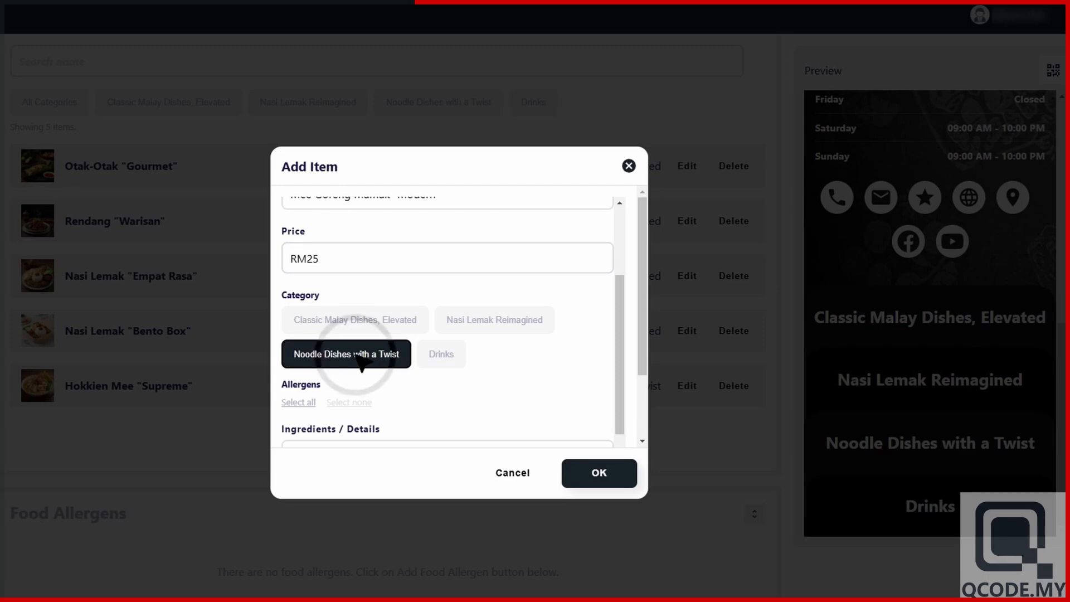
# Describe the Mee Goreng's unique spice blend, lamb, chicken or seafood choice and vegetarian paneer or tofu version, choose the Vertical (large) layout, and save the item.
pyautogui.scroll(-2, 362, 359)
pyautogui.click(357, 329)
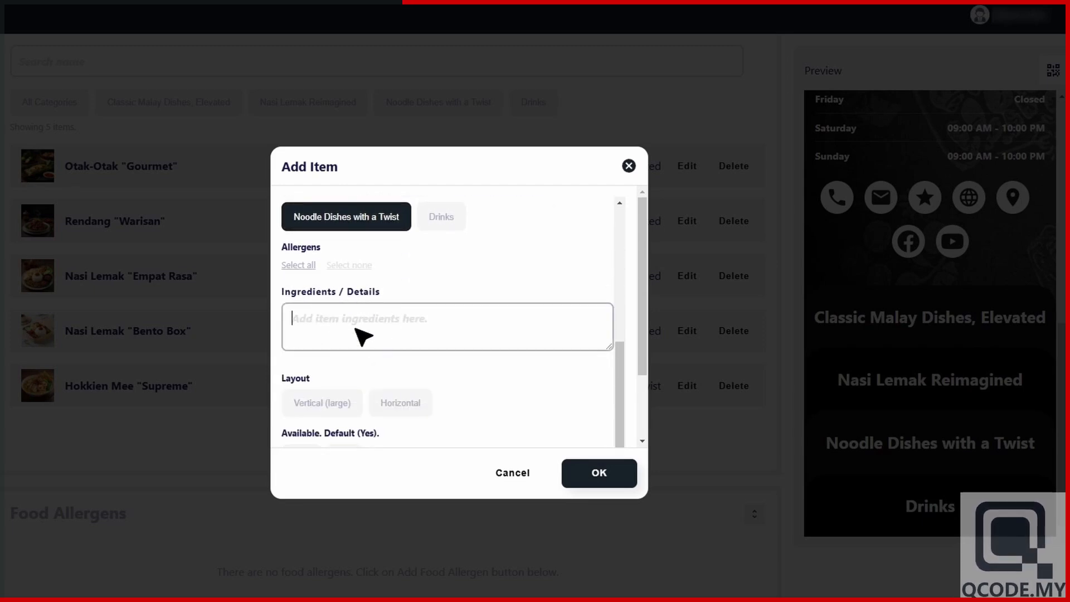
pyautogui.write('Elevate this popular dish with a unique blend of spices and a choice of protein (lamb, chicken, or seafood). Offer a vegetarian version with paneer or tofu.')
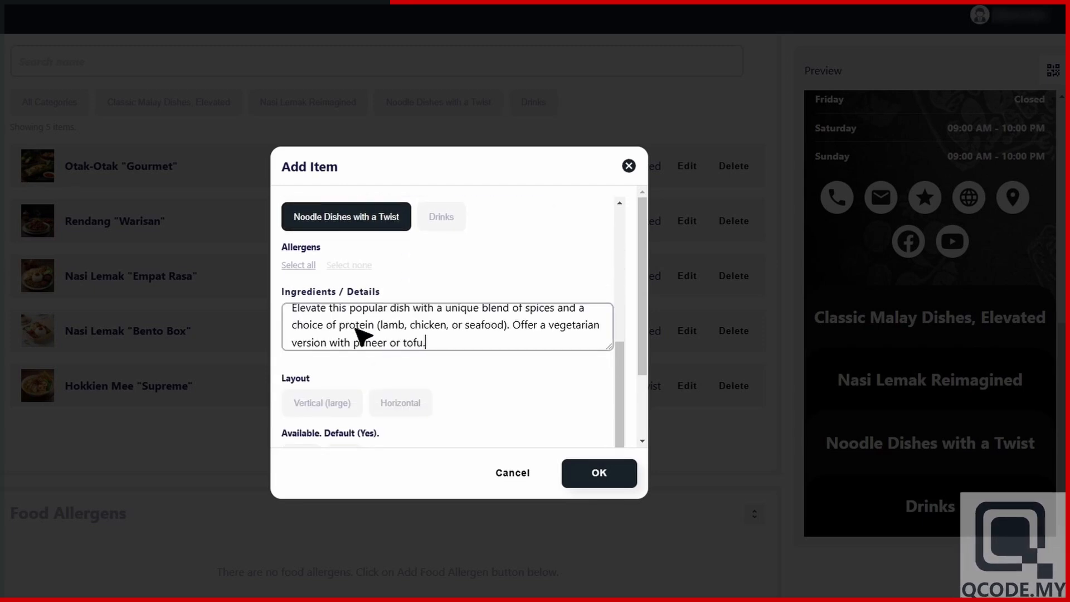
pyautogui.click(326, 407)
pyautogui.scroll(-2, 351, 415)
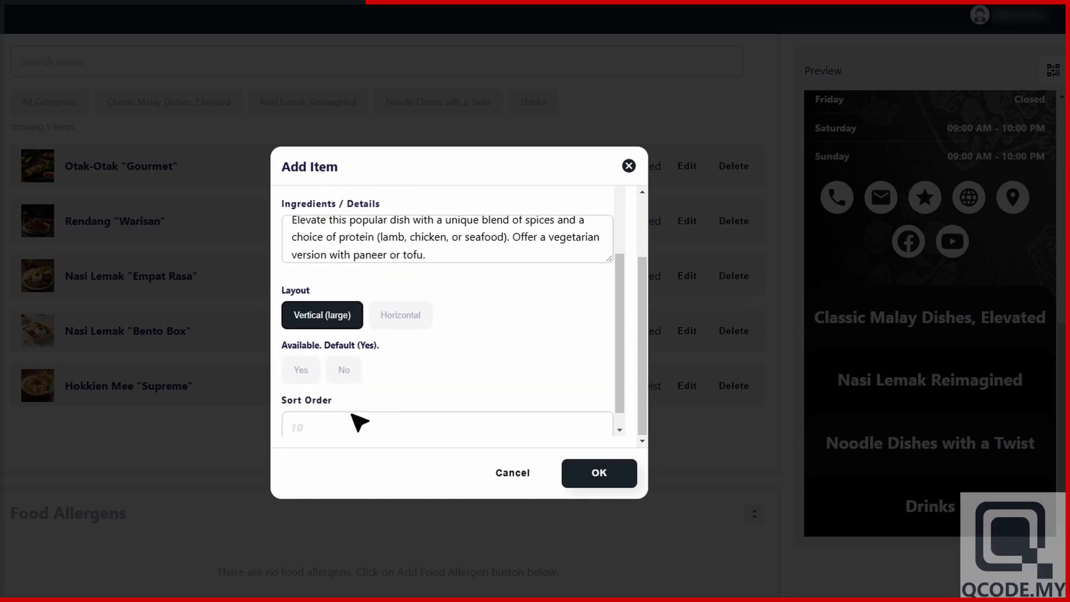
pyautogui.click(604, 478)
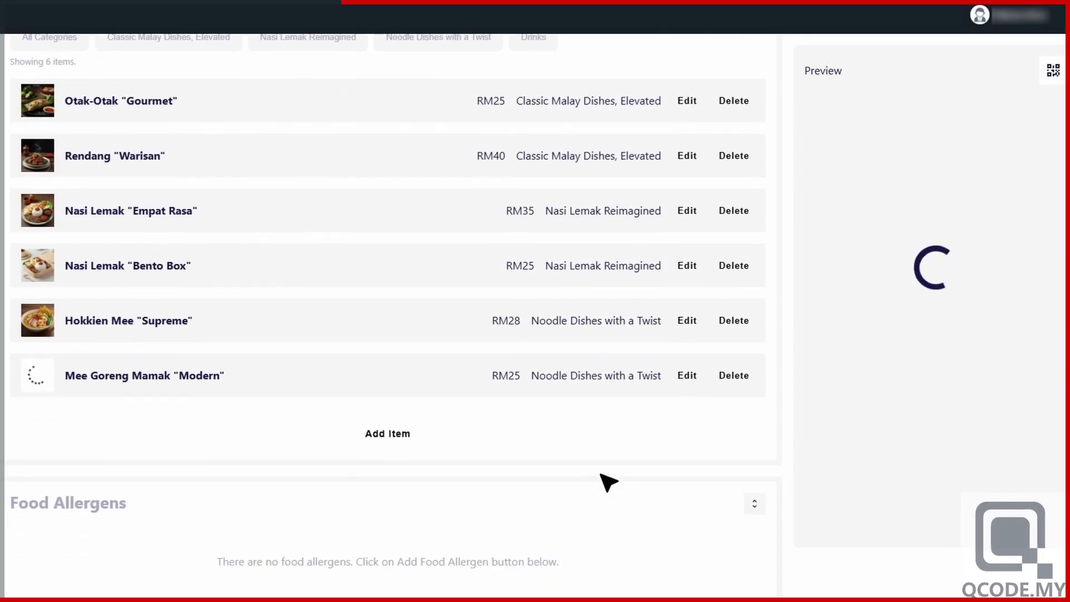
# Start a seventh item named Air Sirap Bandung "Rose & Lychee" with the image Air-Sirap-Bandung-Rose-&-Lychee.jpg, price RM10 and the Drinks category.
pyautogui.scroll(-1, 609, 483)
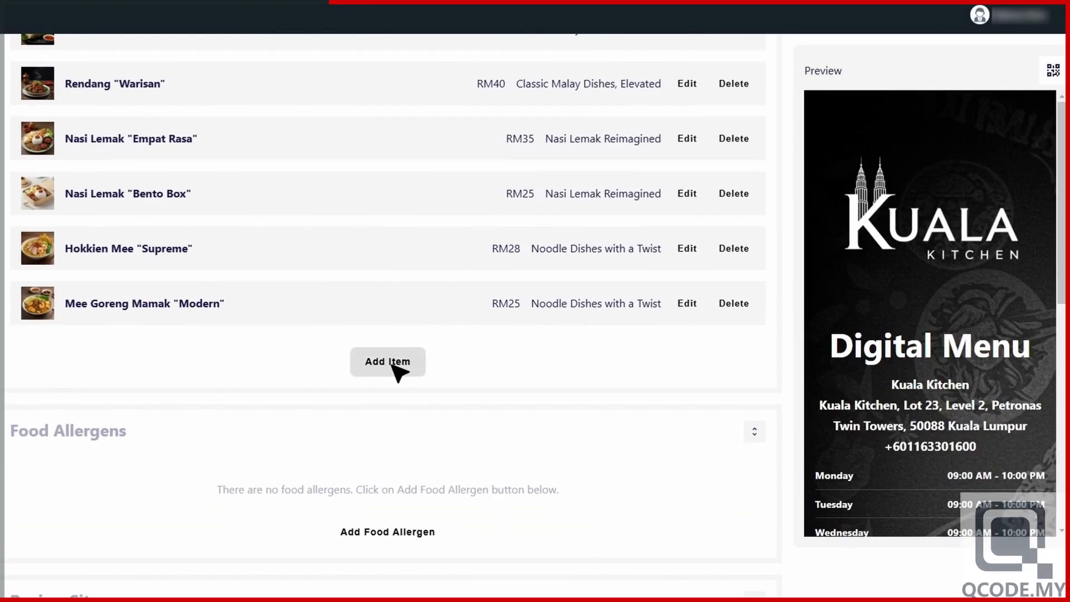
pyautogui.click(396, 368)
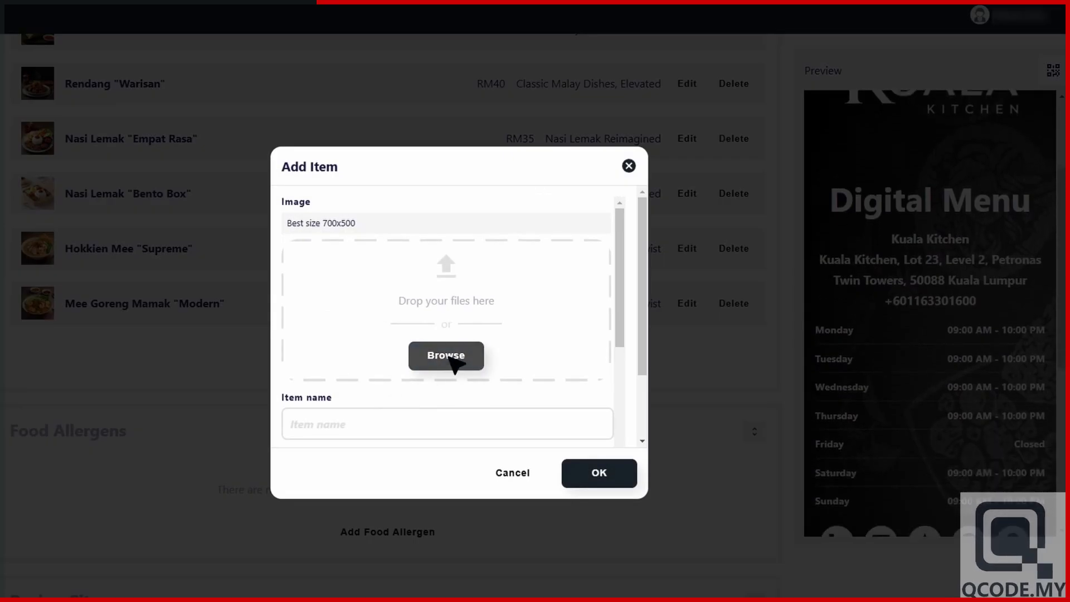
pyautogui.click(451, 358)
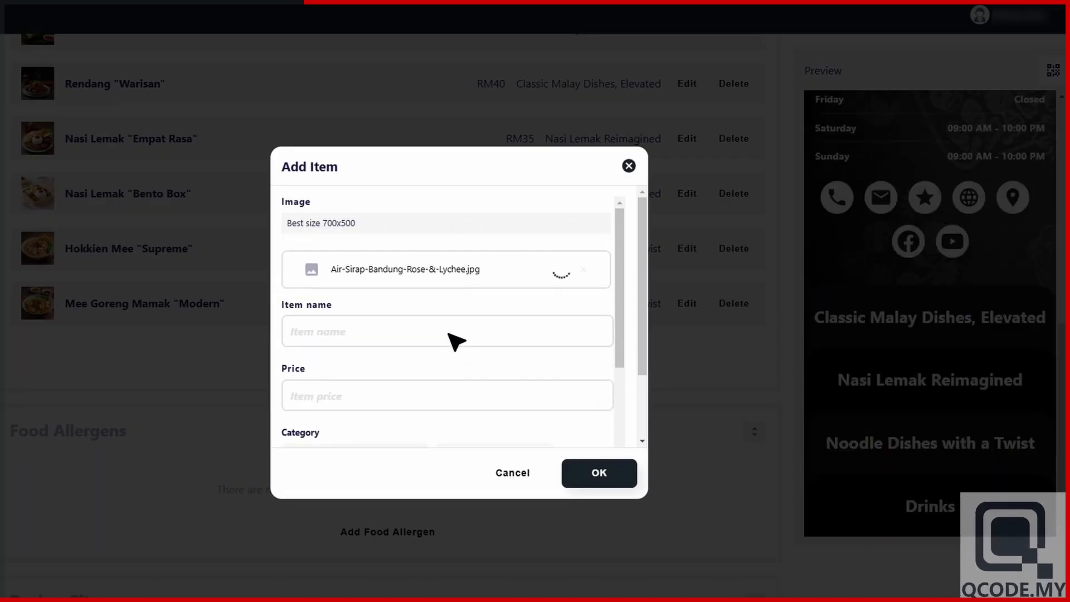
pyautogui.click(450, 334)
pyautogui.write('Air Sirap Bandung "Rose & Lychee"')
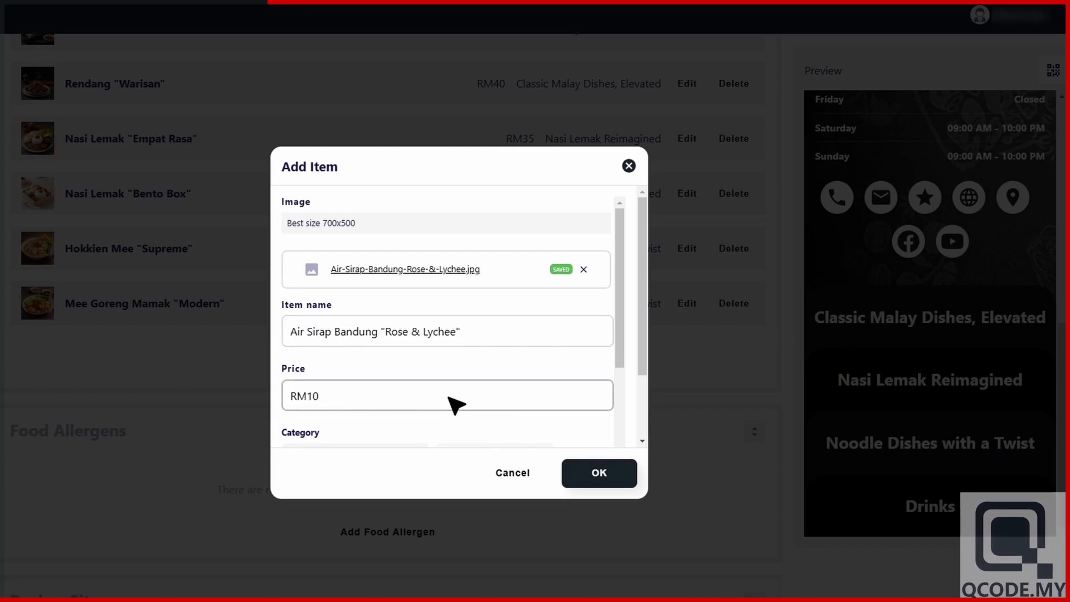
pyautogui.scroll(-3, 456, 404)
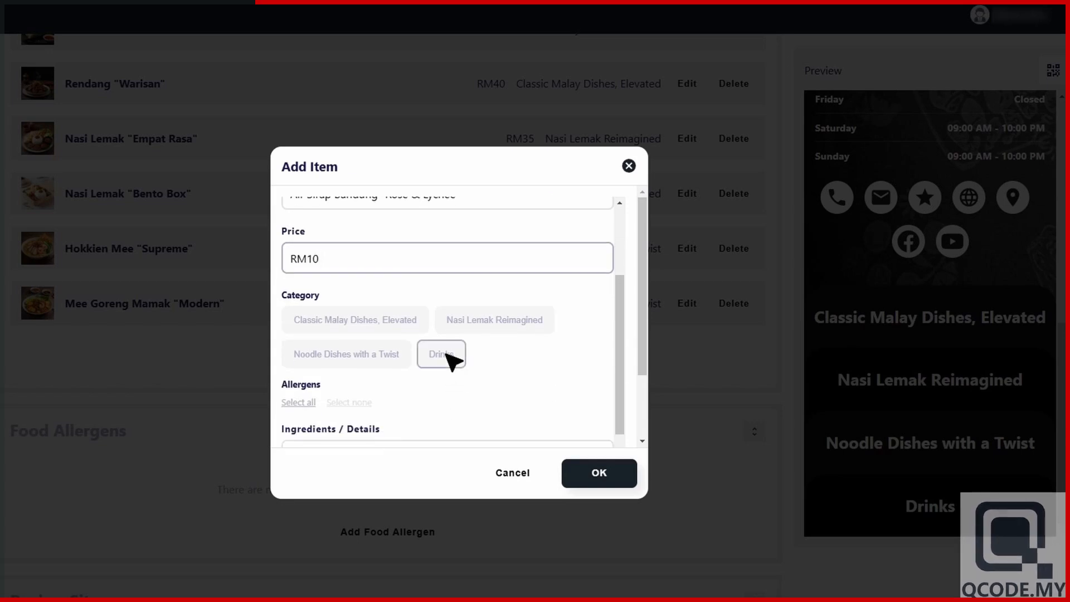
pyautogui.click(447, 354)
# Describe the Air Sirap Bandung as a refreshing twist on the classic Bandung drink with lychee, choose the Horizontal layout, and save the item.
pyautogui.scroll(-2, 446, 354)
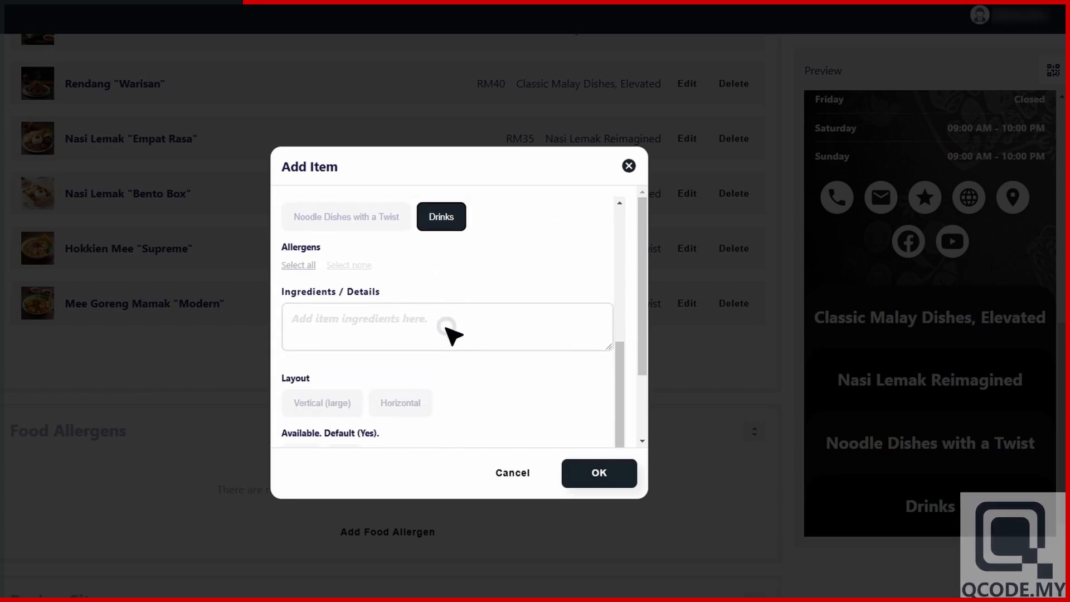
pyautogui.click(447, 325)
pyautogui.click(454, 335)
pyautogui.write('A refreshing twist on the classic Bandung drink, with the addition of lychee.')
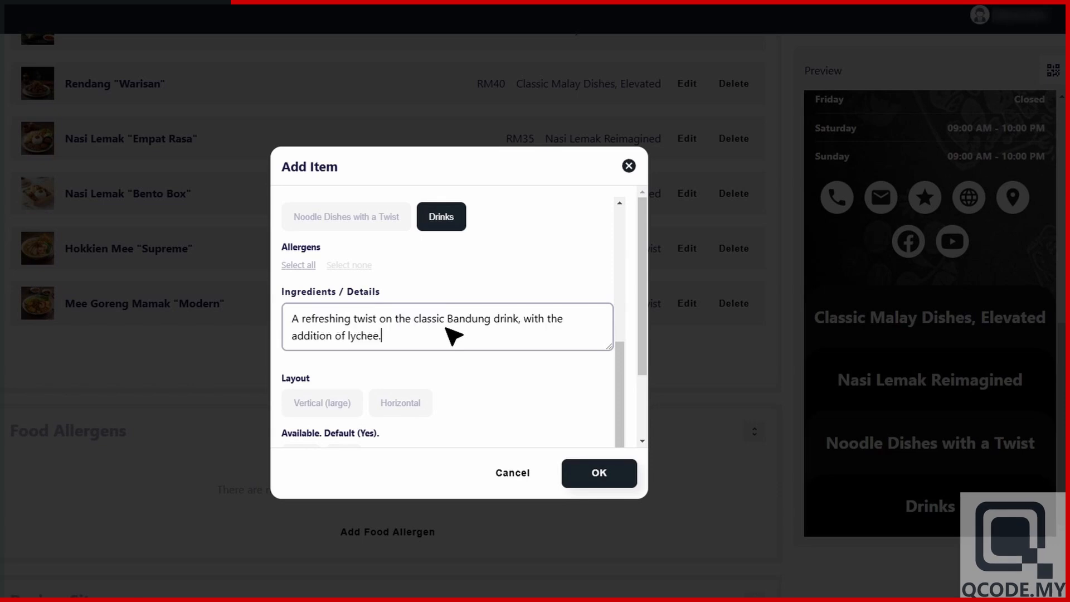
pyautogui.click(405, 405)
pyautogui.scroll(-1, 411, 410)
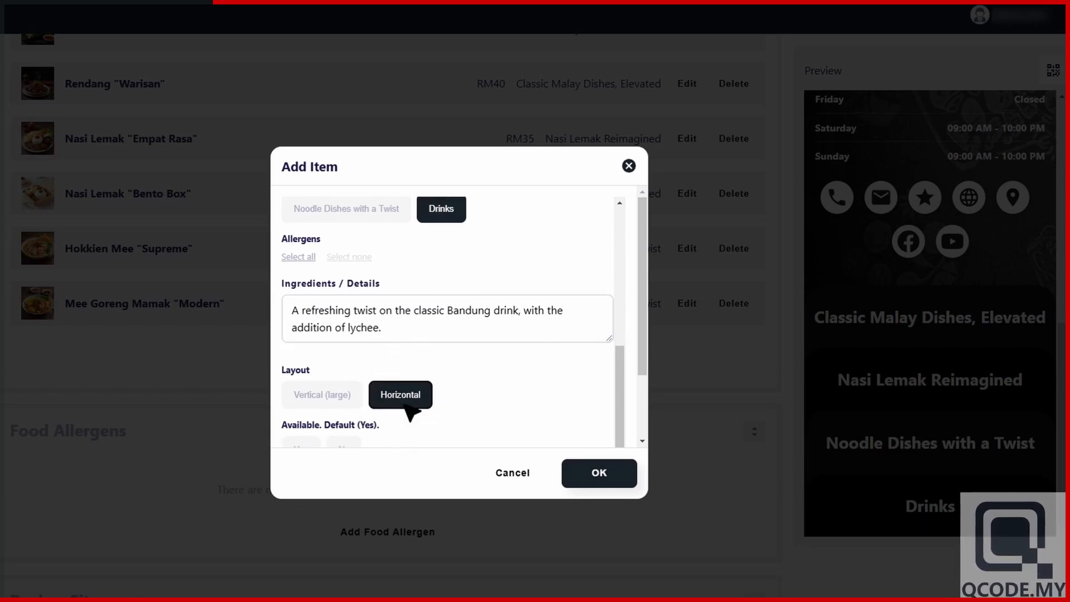
pyautogui.click(599, 473)
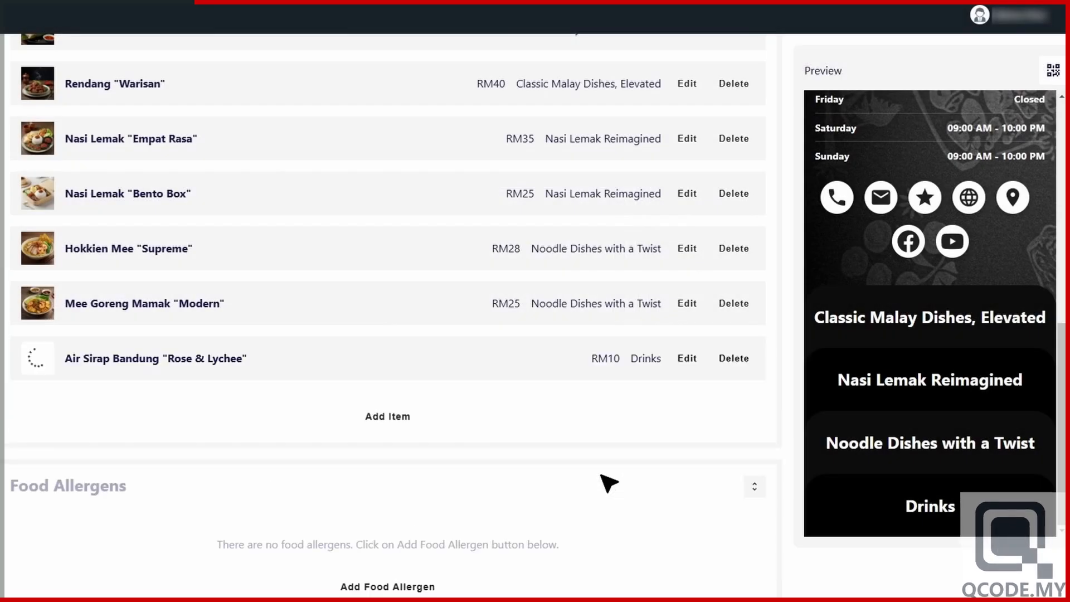
# Start an eighth menu item with the image Kopi-Local-Roast.jpg and the name Kopi "Local Roast".
pyautogui.click(393, 420)
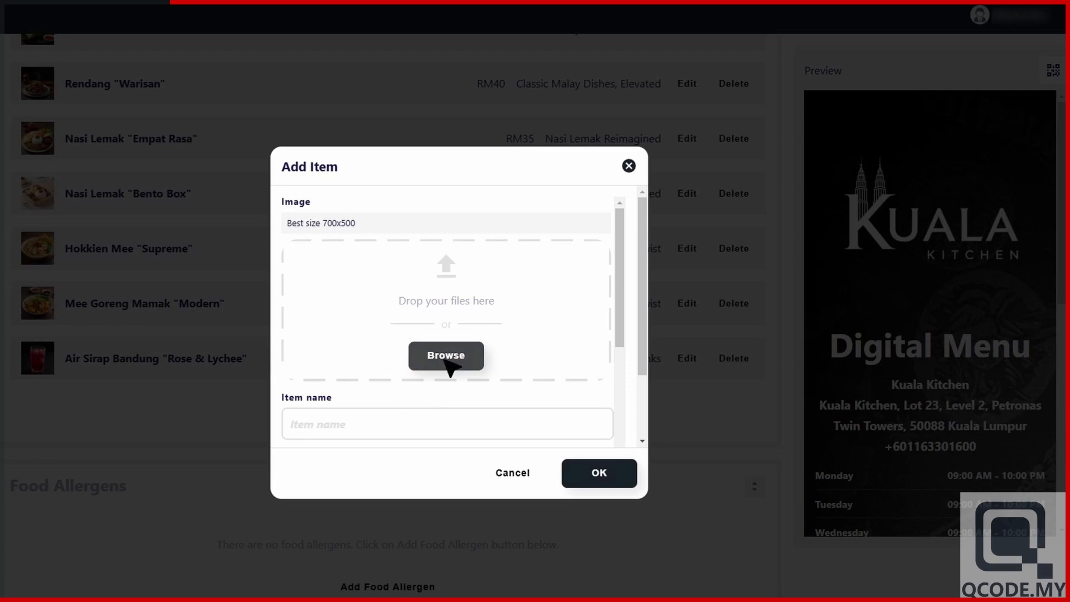
pyautogui.click(449, 358)
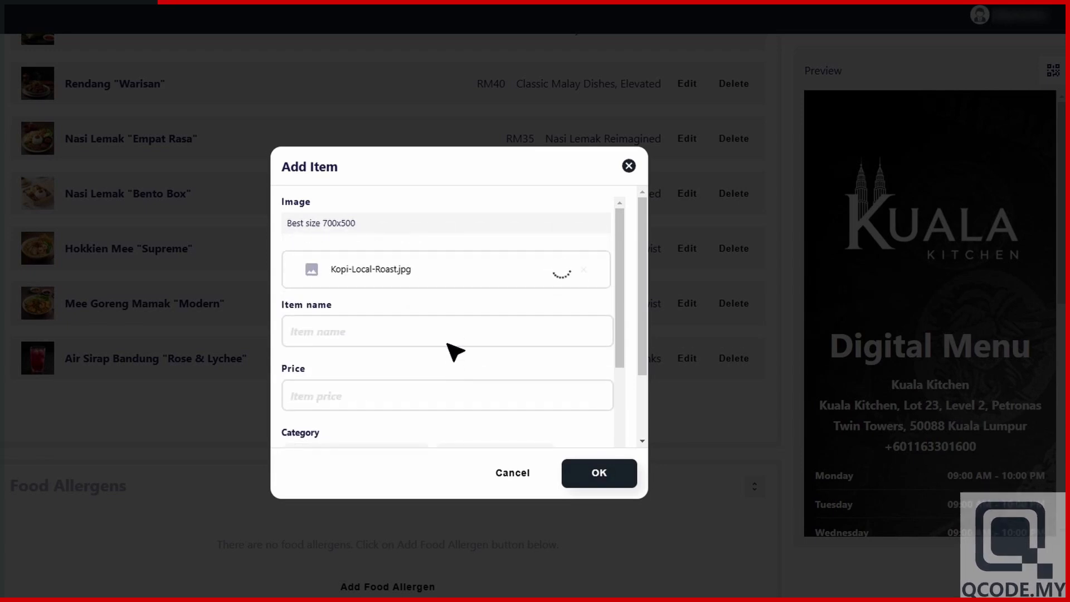
pyautogui.click(448, 331)
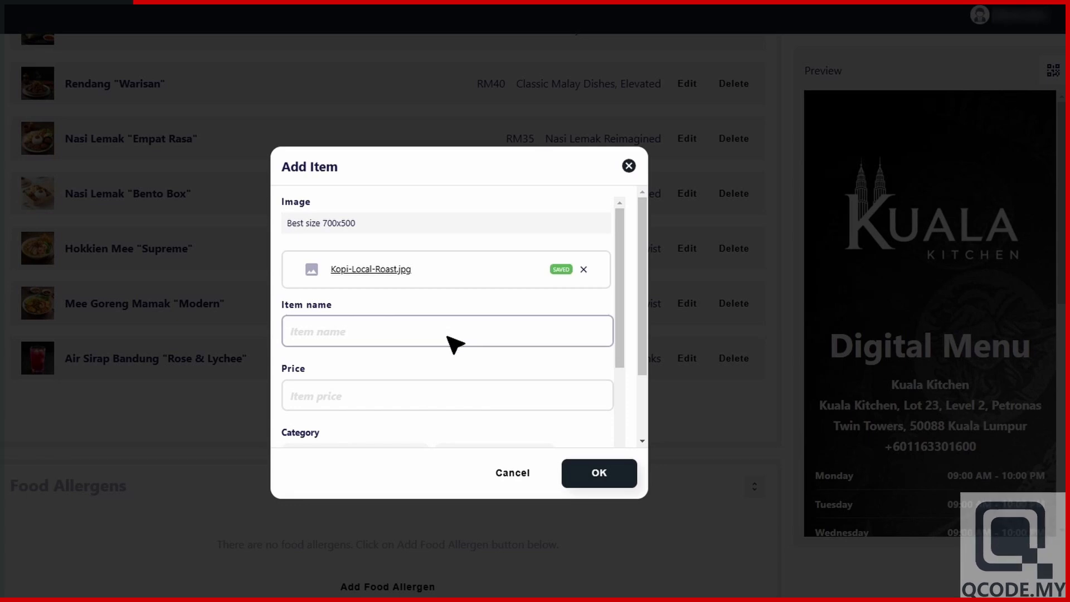
pyautogui.write('Kopi "Local Roast"')
# Set the Kopi item's price to RM8 and assign it to the Drinks category.
pyautogui.click(448, 398)
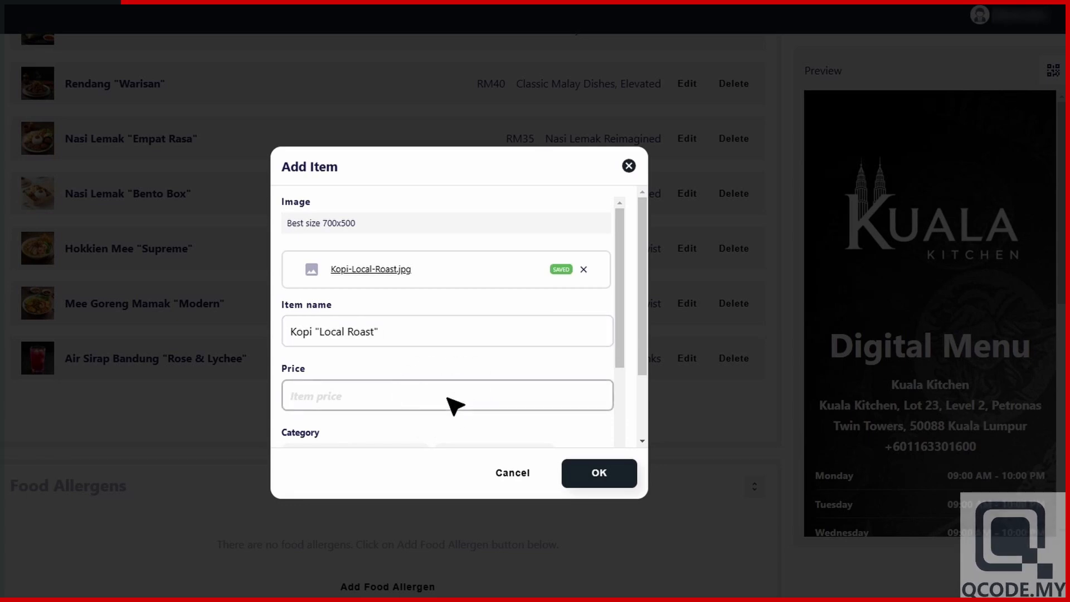
pyautogui.scroll(-3, 451, 406)
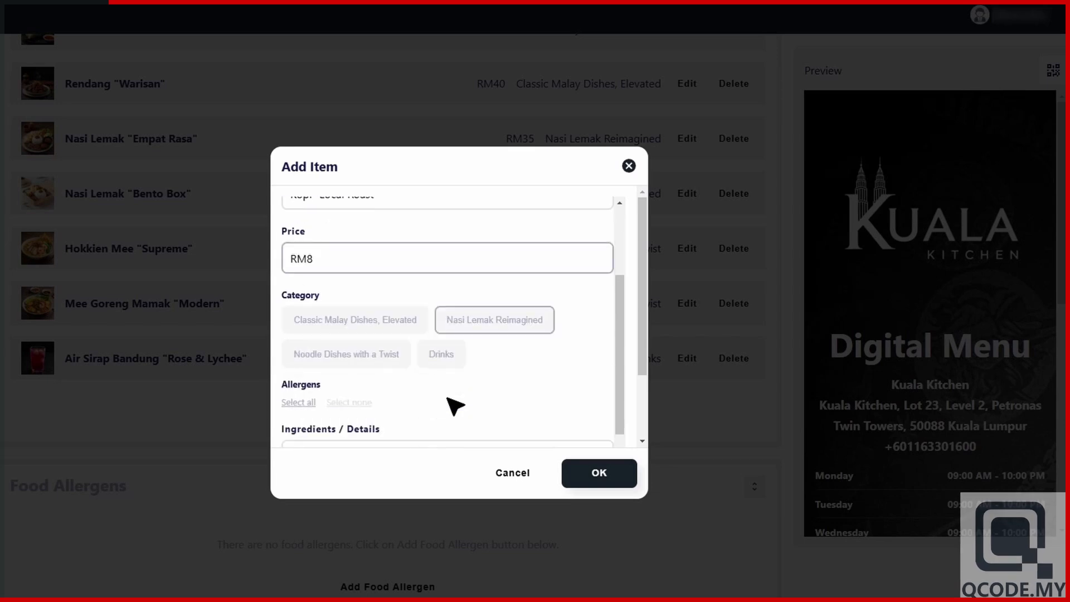
pyautogui.click(452, 359)
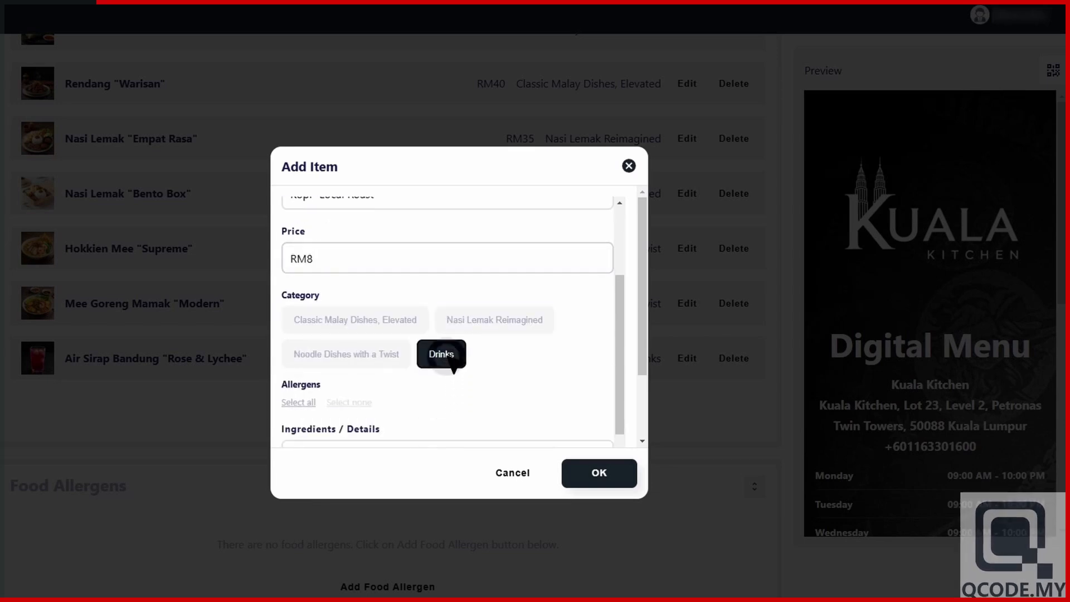
# Describe the Kopi as a unique blend of Malaysian coffee from a local roaster partner, choose the Horizontal layout, and save the item.
pyautogui.scroll(-3, 454, 351)
pyautogui.click(449, 330)
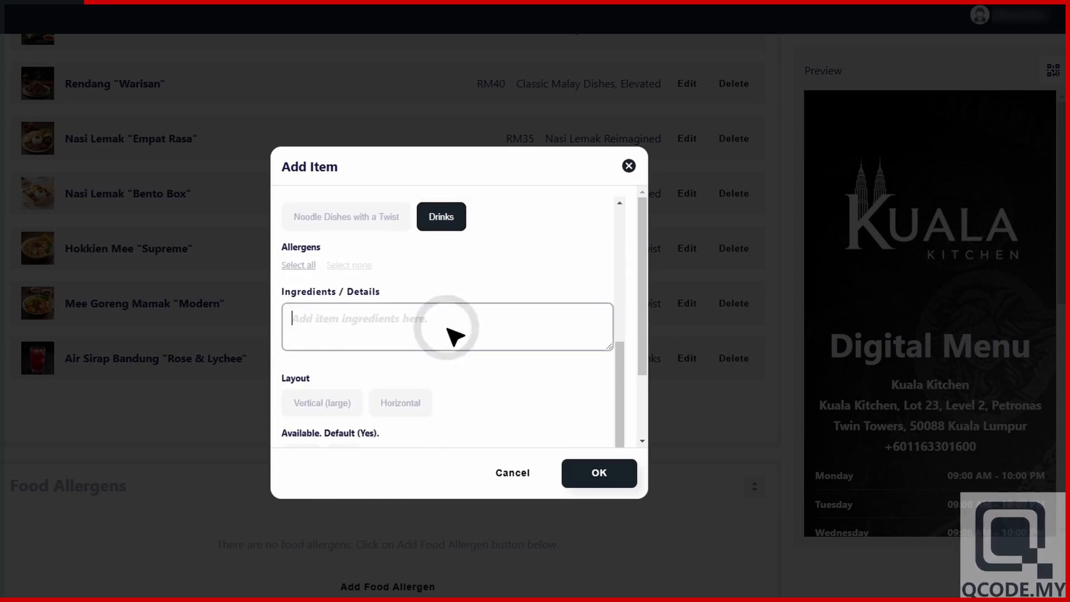
pyautogui.write('Partner with a local coffee roaster to offer a unique blend of Malaysian coffee.')
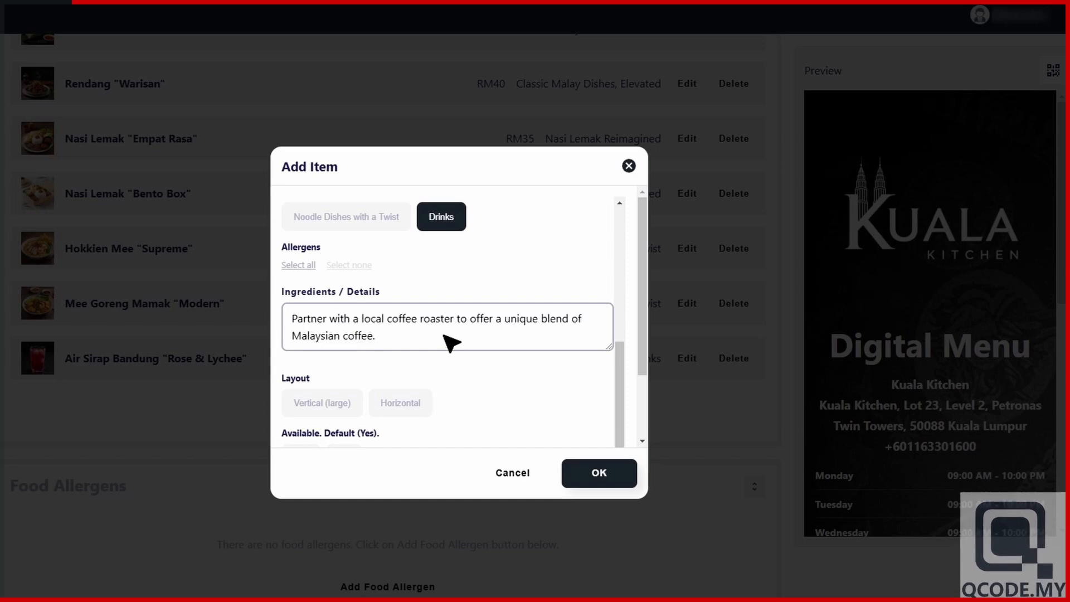
pyautogui.click(406, 405)
pyautogui.click(406, 404)
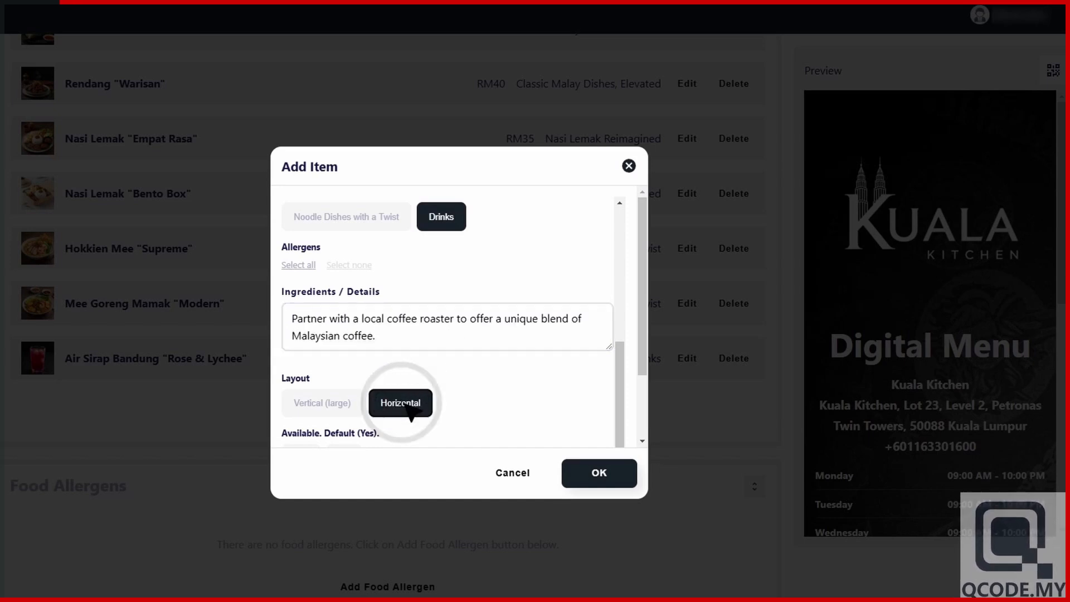
pyautogui.scroll(-1, 446, 423)
pyautogui.click(600, 474)
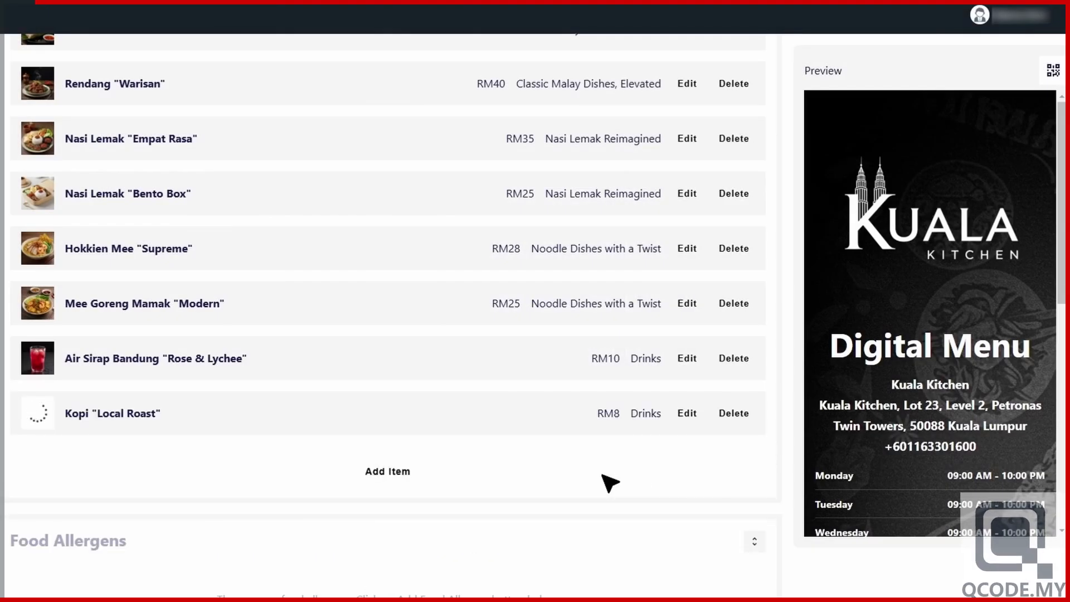
pyautogui.scroll(-4, 609, 483)
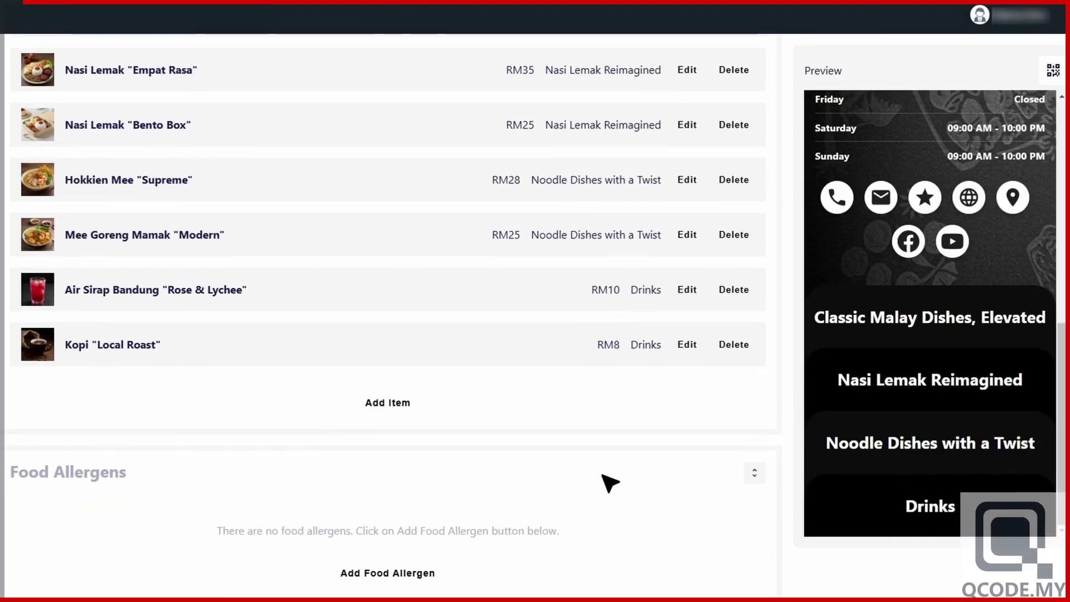
pyautogui.scroll(-6, 609, 483)
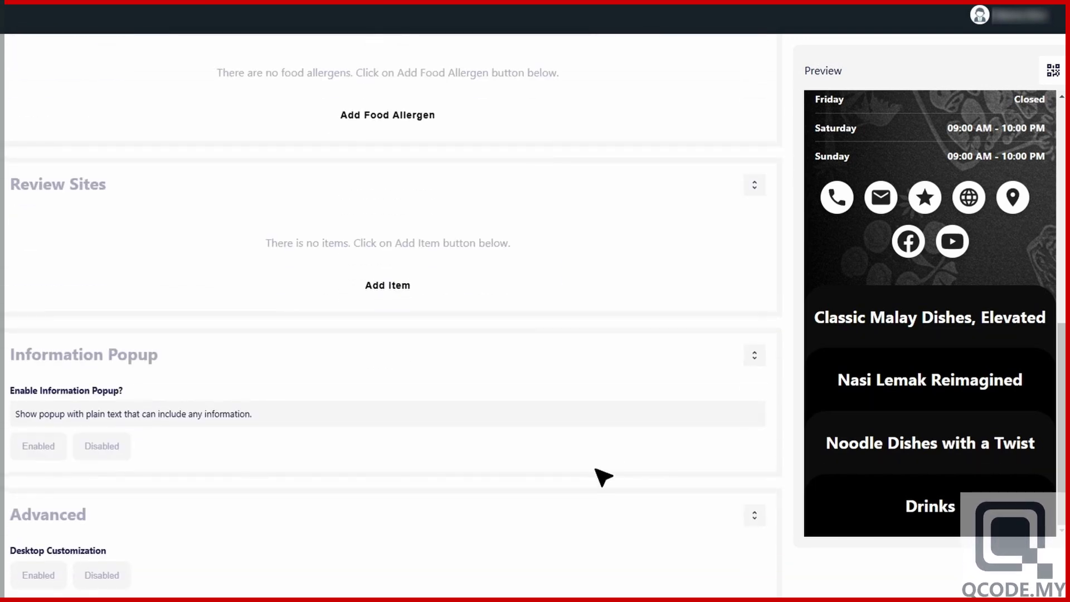
pyautogui.click(395, 293)
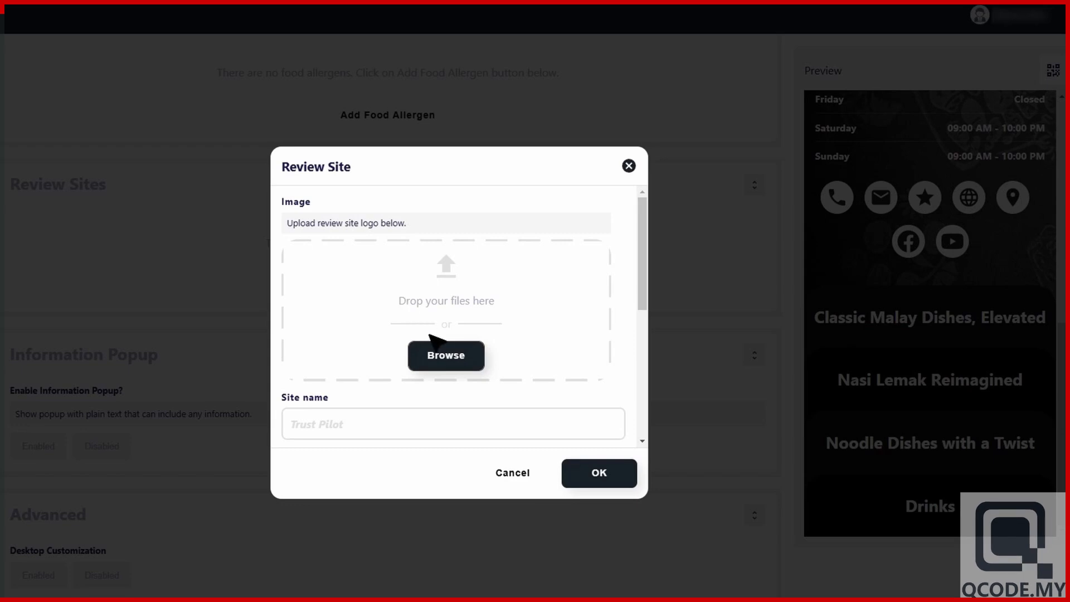
pyautogui.click(454, 365)
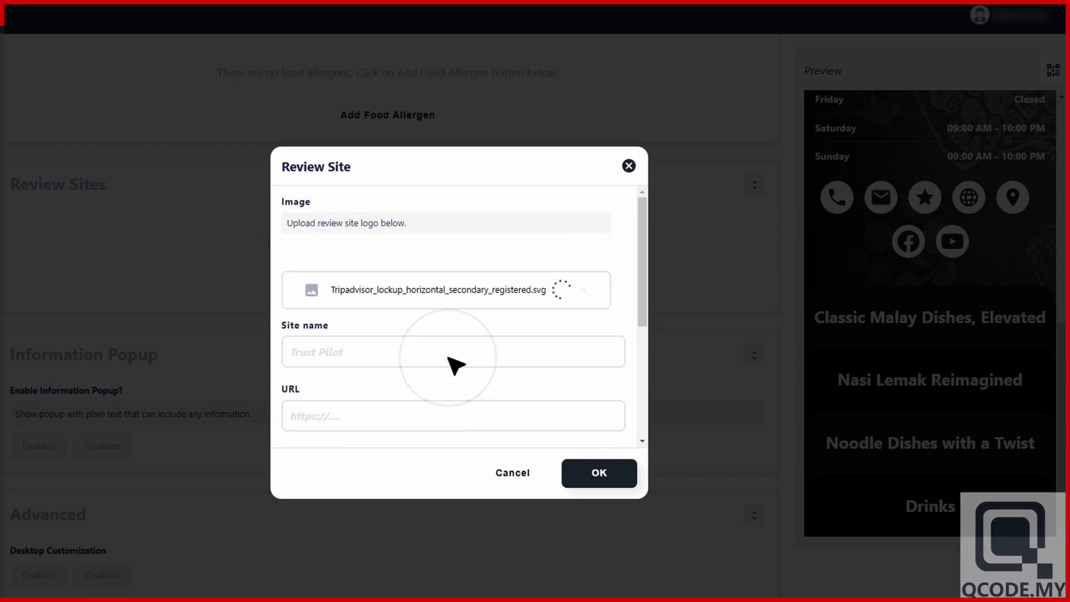
pyautogui.click(456, 342)
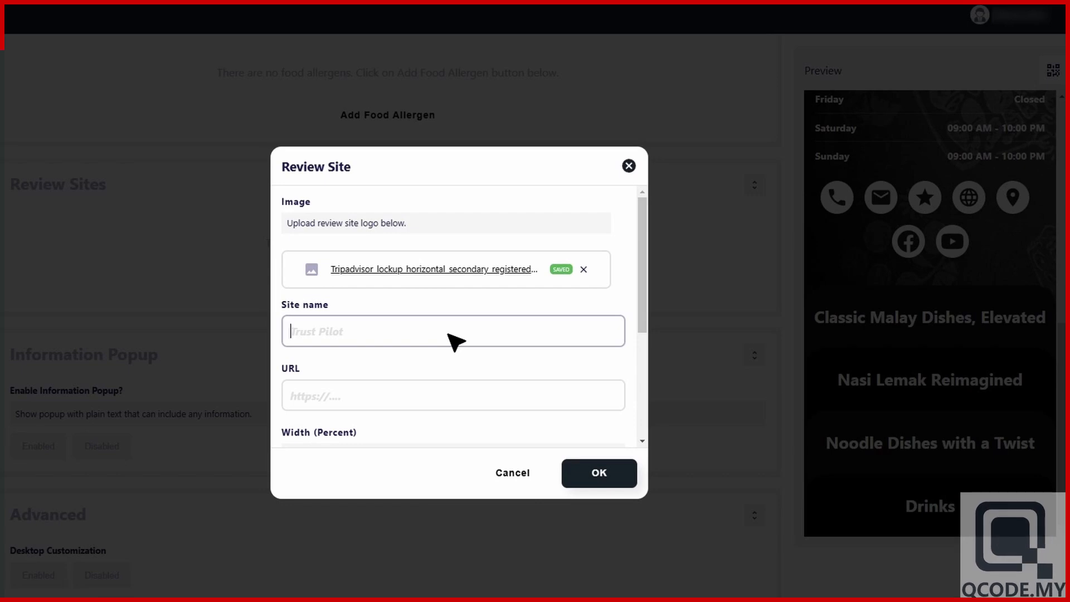
pyautogui.write('Tripadvisor')
pyautogui.click(456, 400)
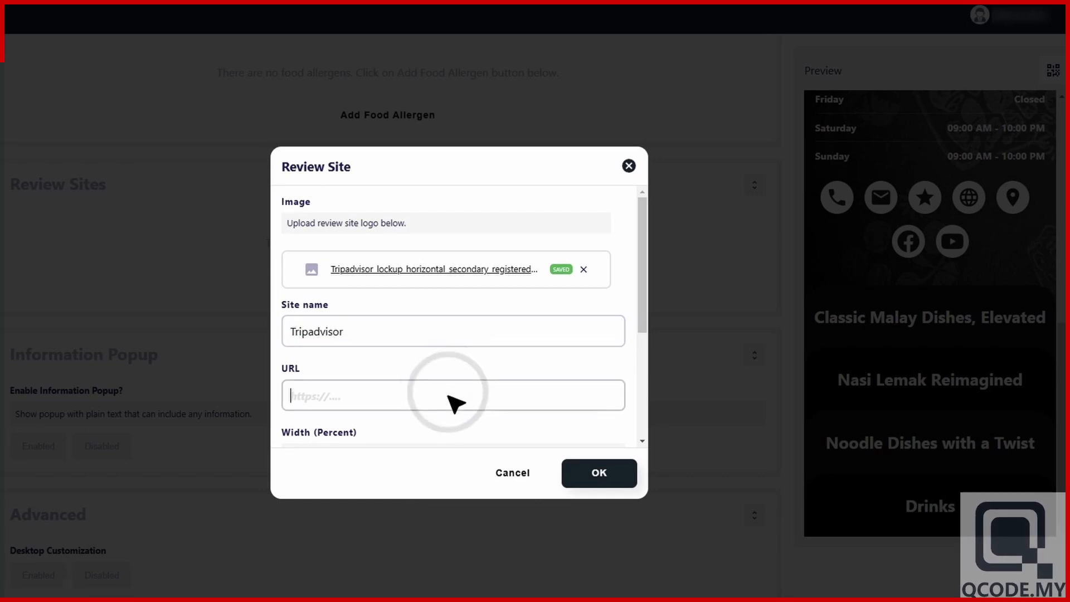
pyautogui.write('https://www.tripadvisor.com.my/')
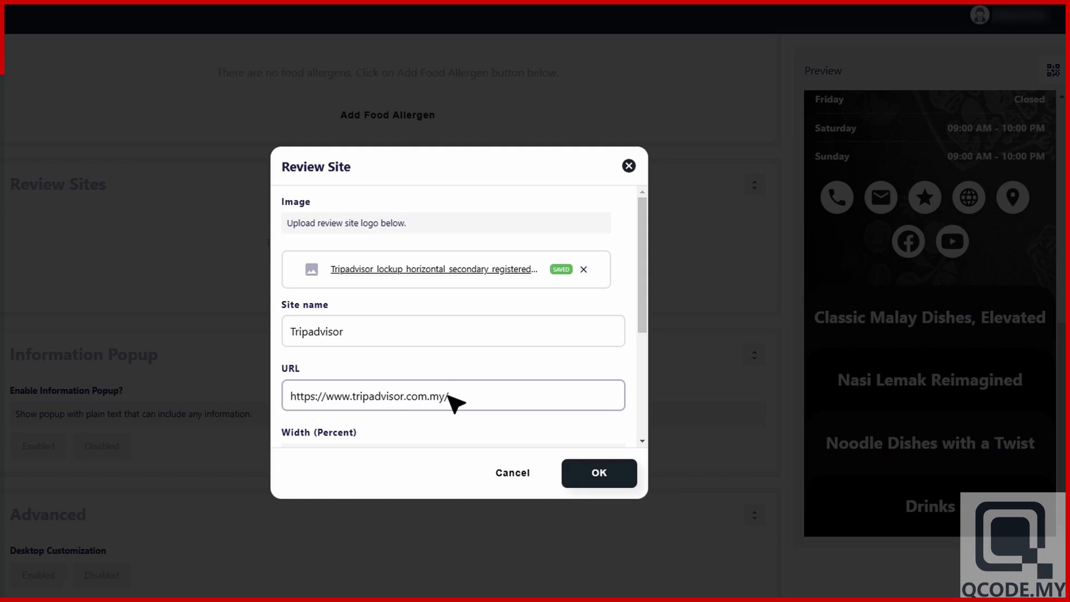
pyautogui.scroll(-4, 456, 402)
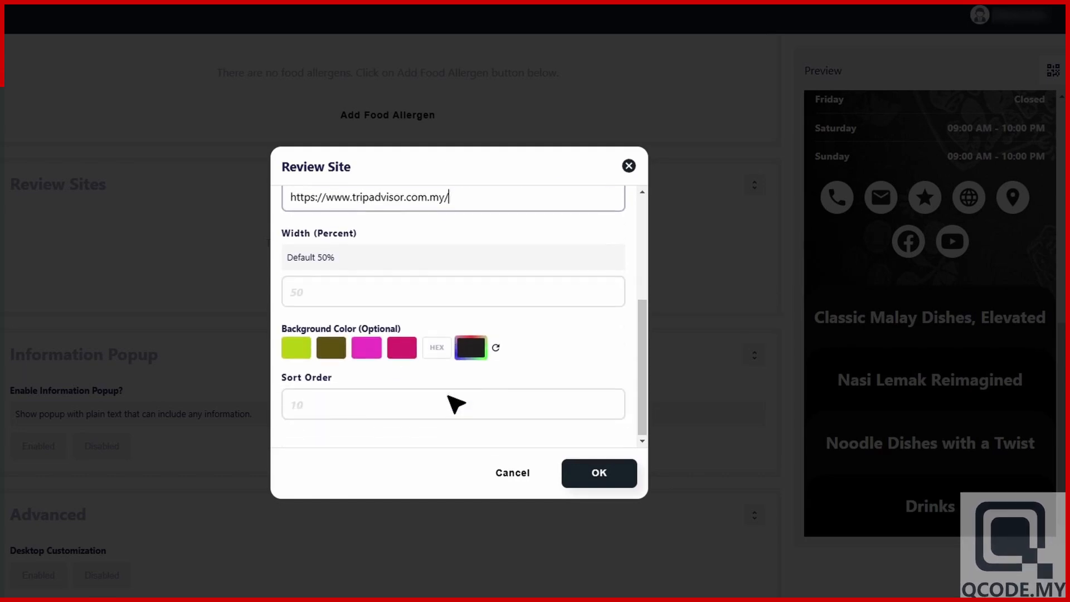
pyautogui.click(608, 480)
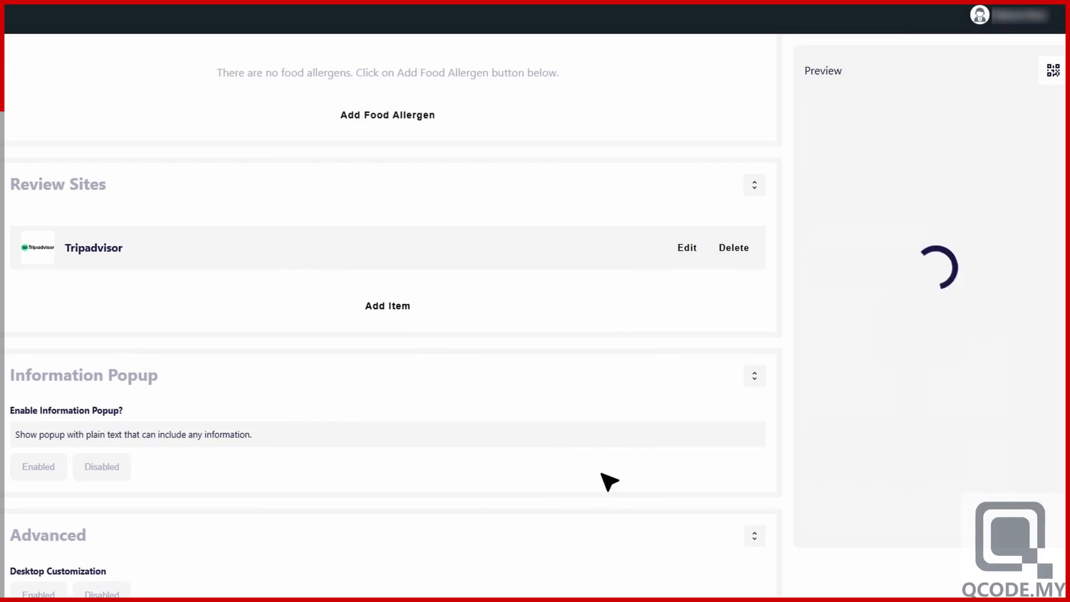
# Examine the menu preview, including the items under Classic Malay Dishes, Elevated and Nasi Lemak Reimagined.
pyautogui.scroll(-8, 942, 479)
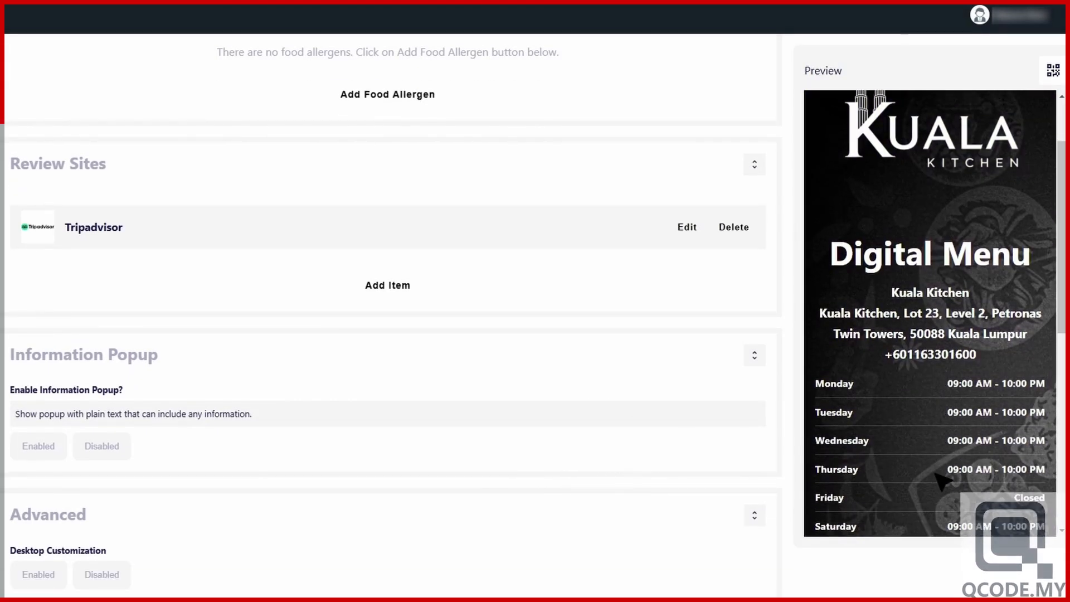
pyautogui.scroll(-3, 942, 479)
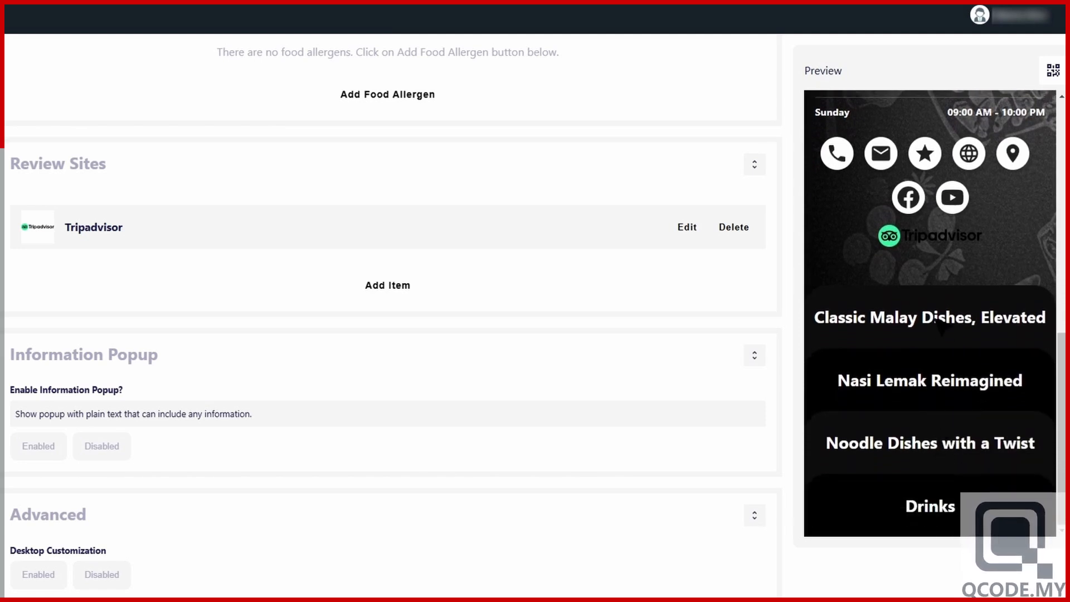
pyautogui.click(941, 318)
pyautogui.scroll(-5, 942, 328)
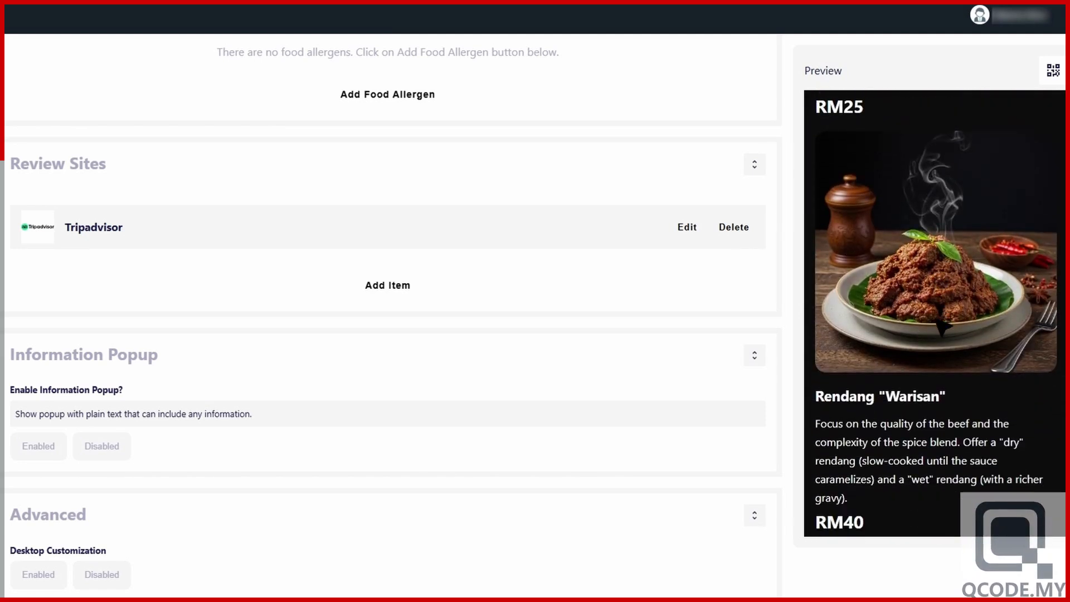
pyautogui.scroll(5, 943, 328)
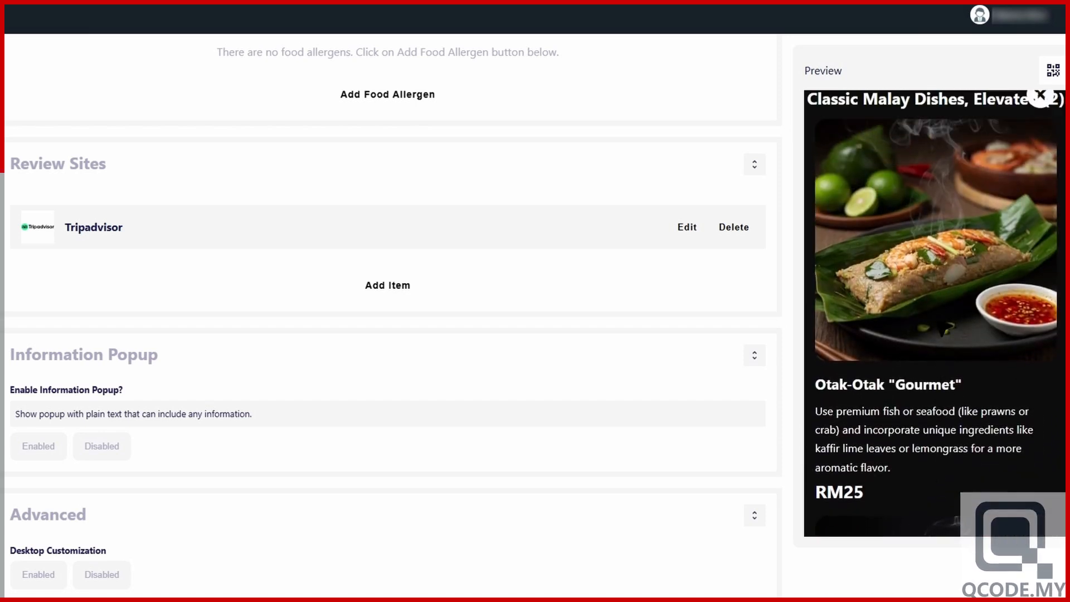
pyautogui.click(1041, 118)
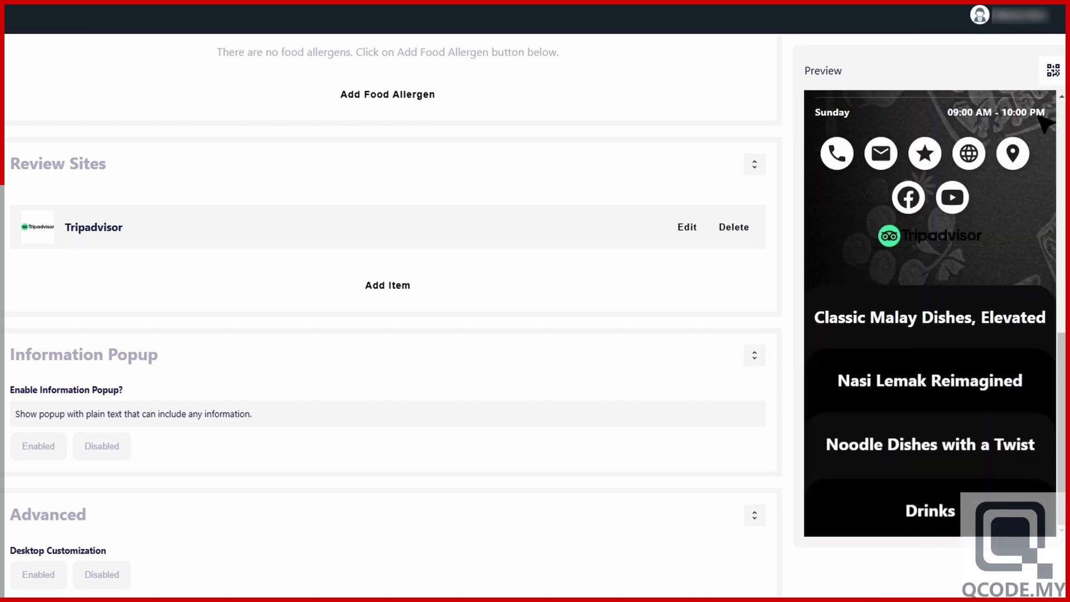
pyautogui.click(948, 381)
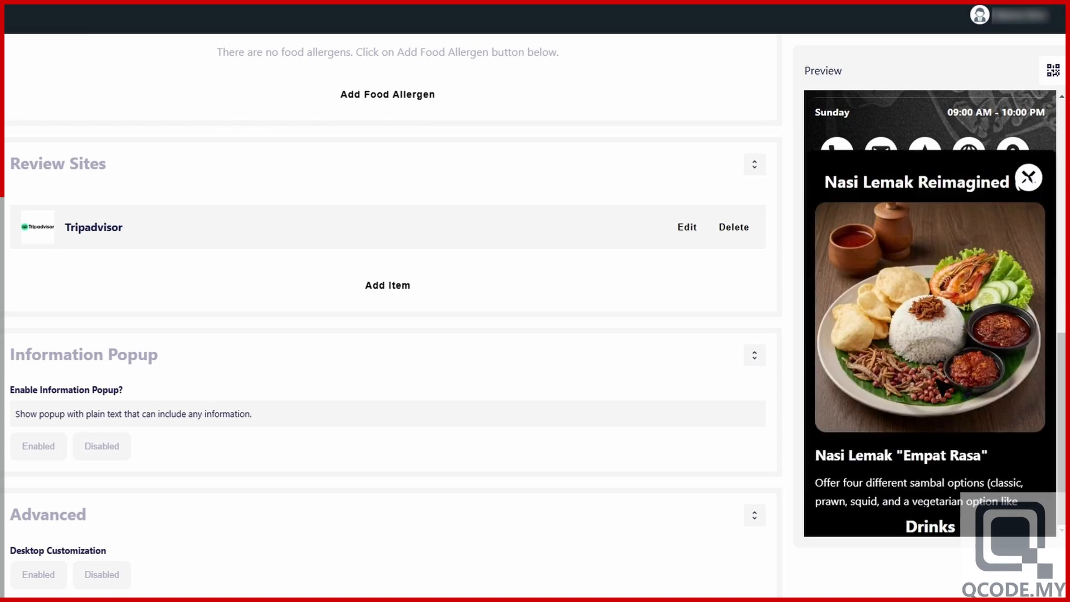
pyautogui.scroll(-5, 943, 384)
pyautogui.scroll(-1, 943, 386)
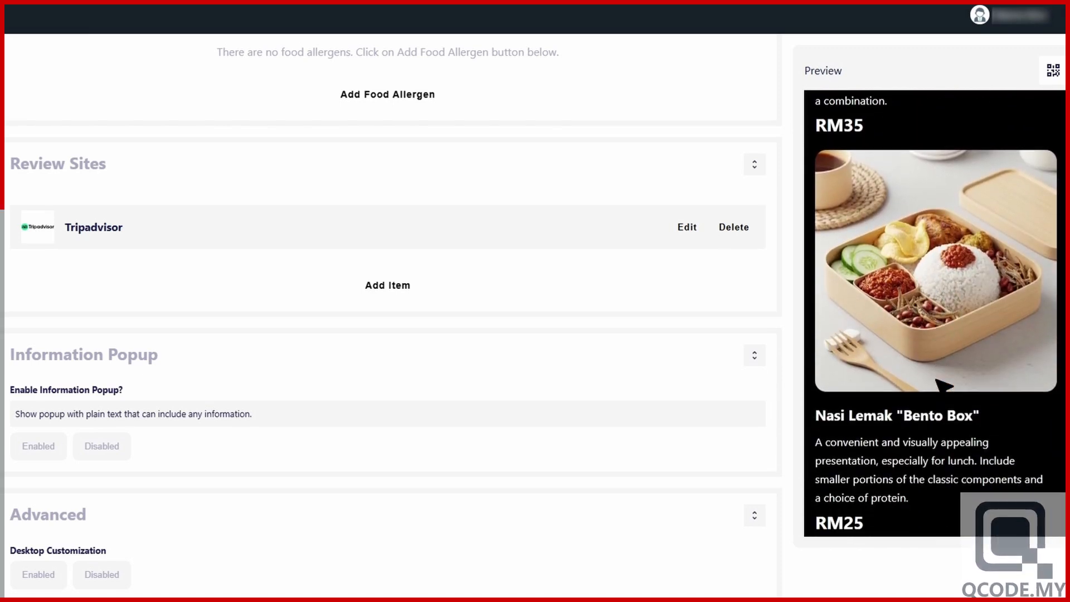
pyautogui.scroll(5, 944, 387)
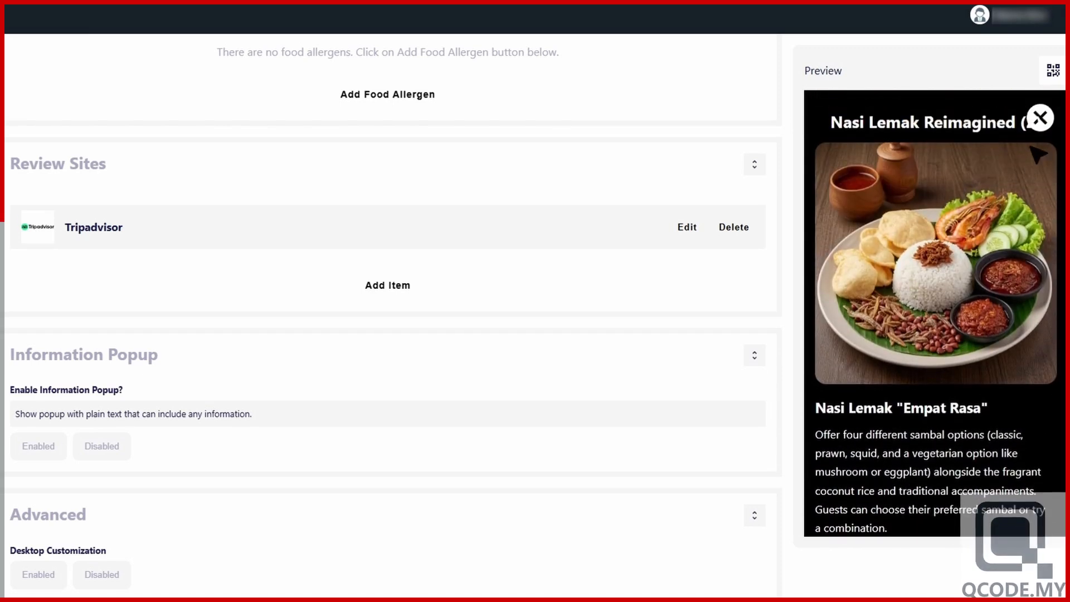
pyautogui.click(1040, 117)
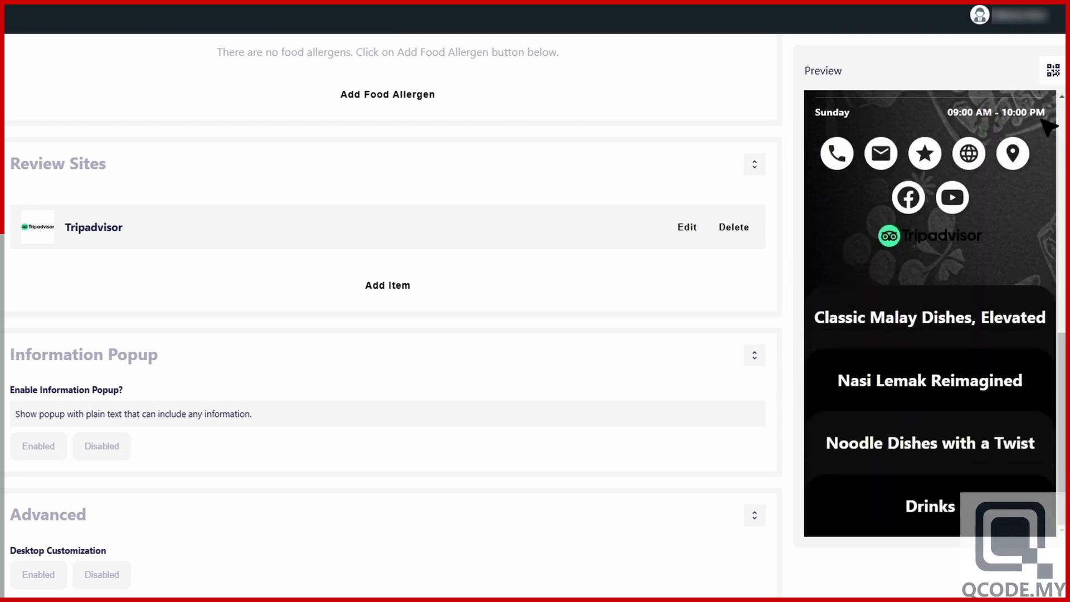
# Move on to the QR code design and choose round dot modules, plain circular finders and large round finder dots.
pyautogui.click(1053, 71)
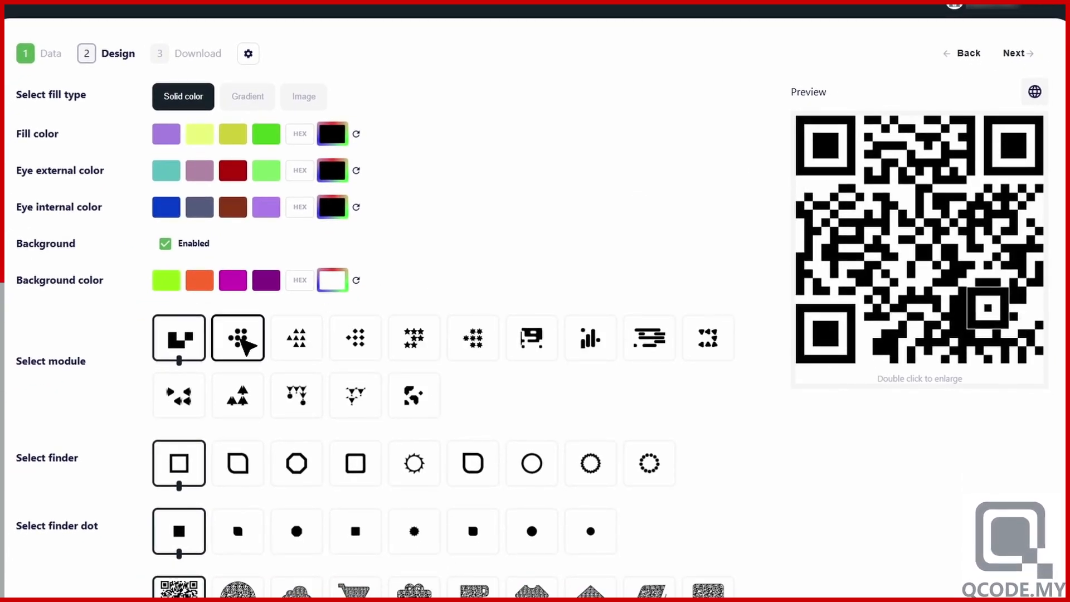
pyautogui.click(242, 340)
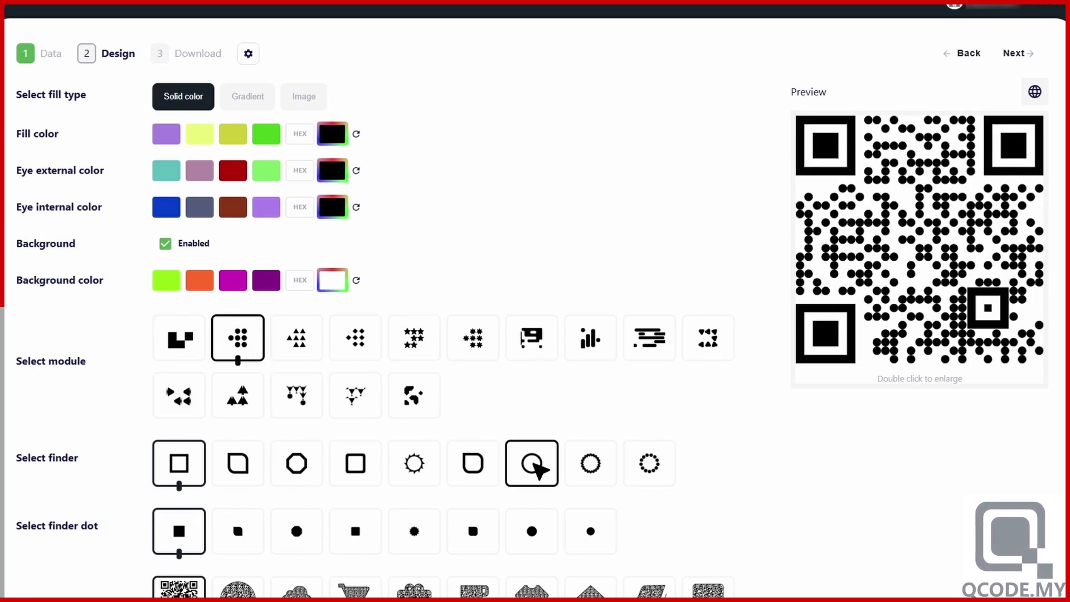
pyautogui.click(534, 466)
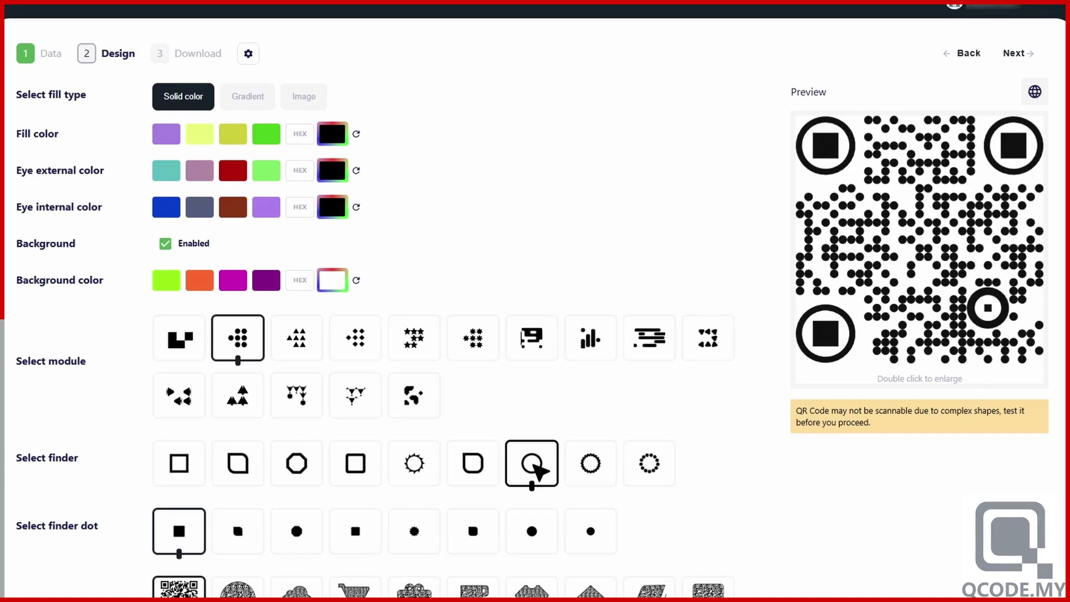
pyautogui.click(534, 536)
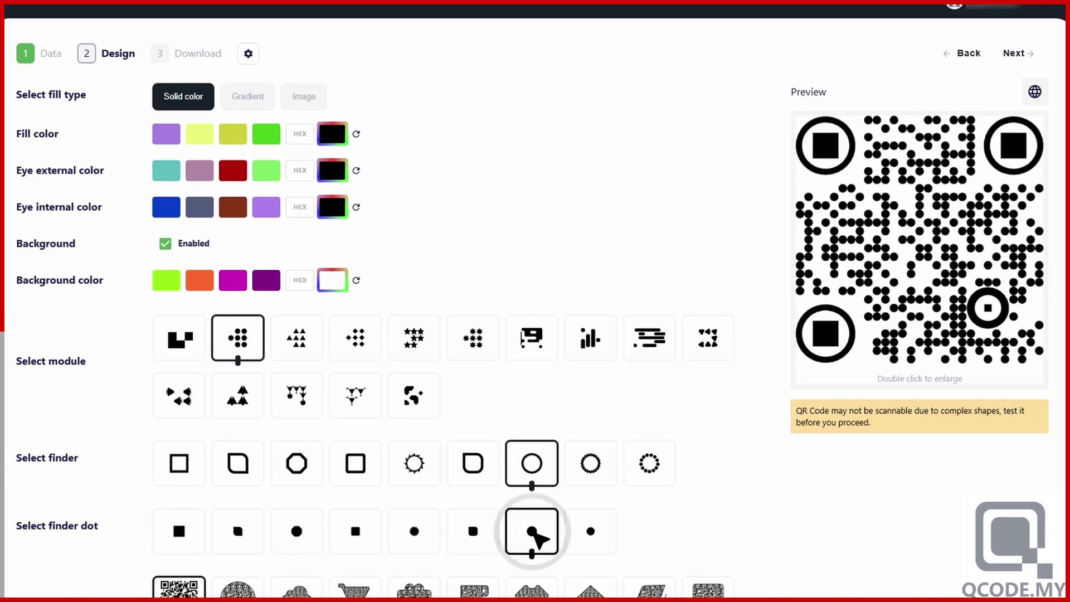
# Place the custom logo logo3.jpg in the QR code and give the logo a square background shape.
pyautogui.scroll(-10, 535, 532)
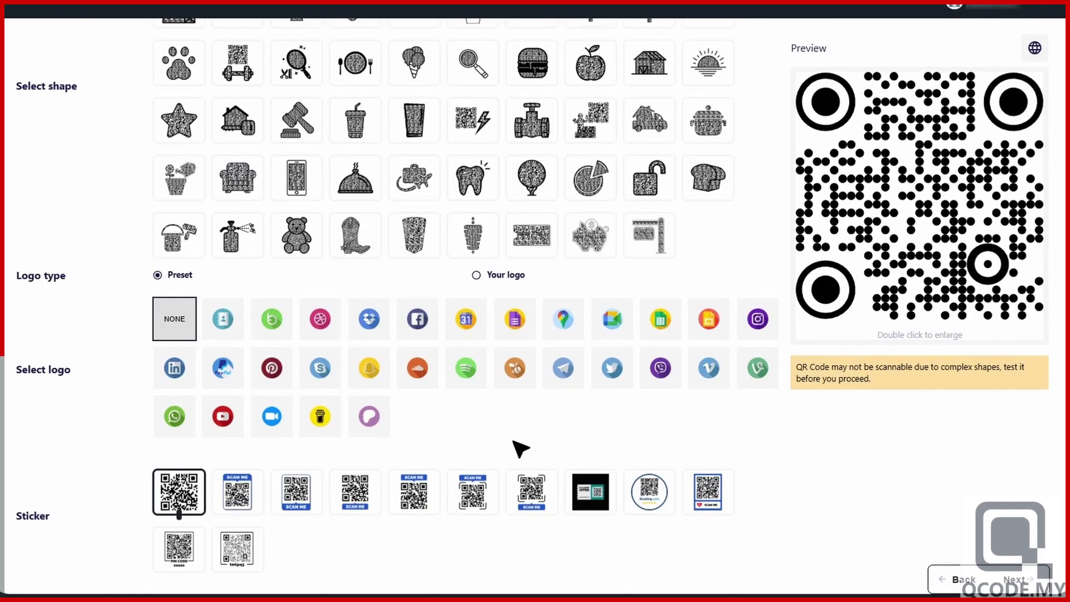
pyautogui.click(477, 276)
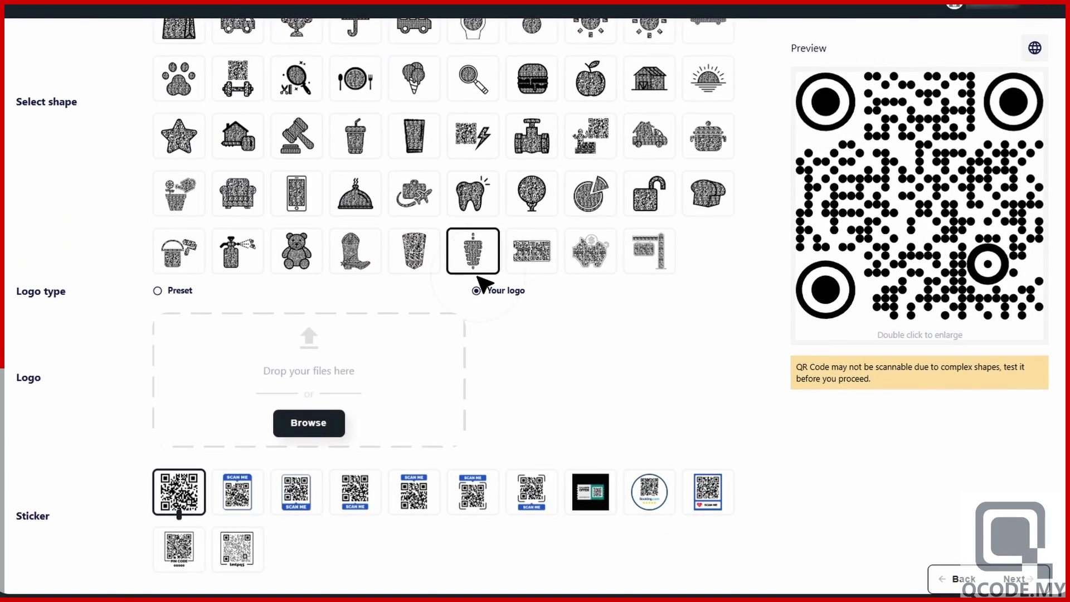
pyautogui.click(314, 426)
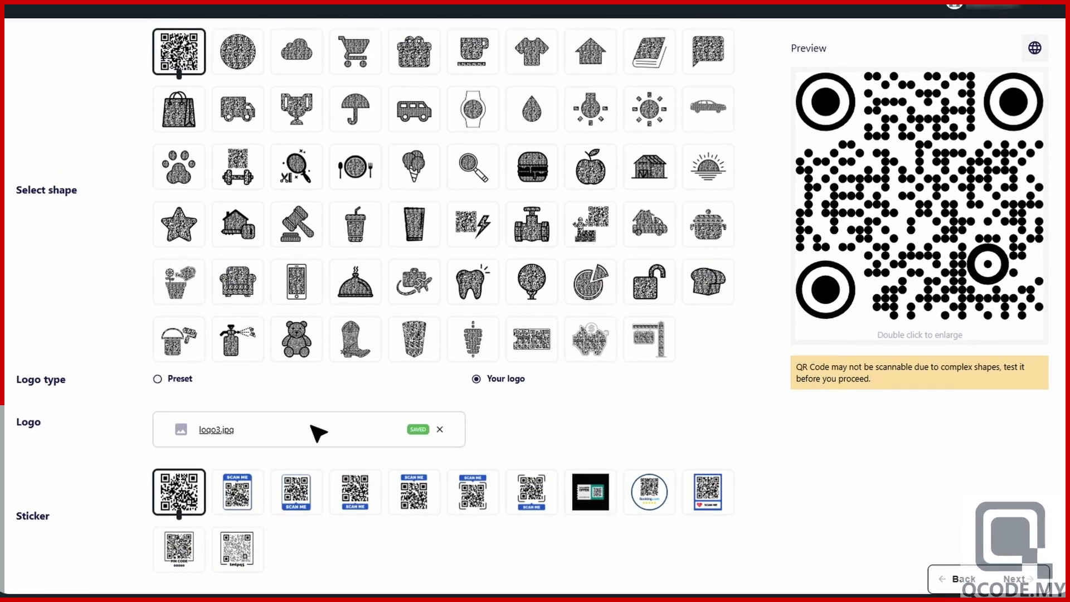
pyautogui.scroll(-4, 311, 426)
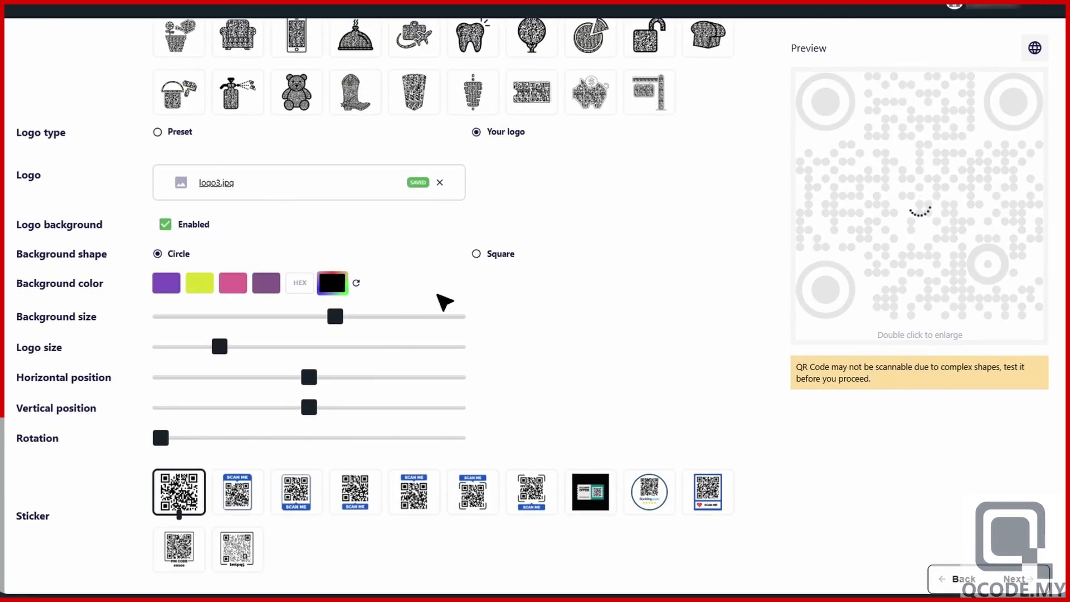
pyautogui.click(478, 253)
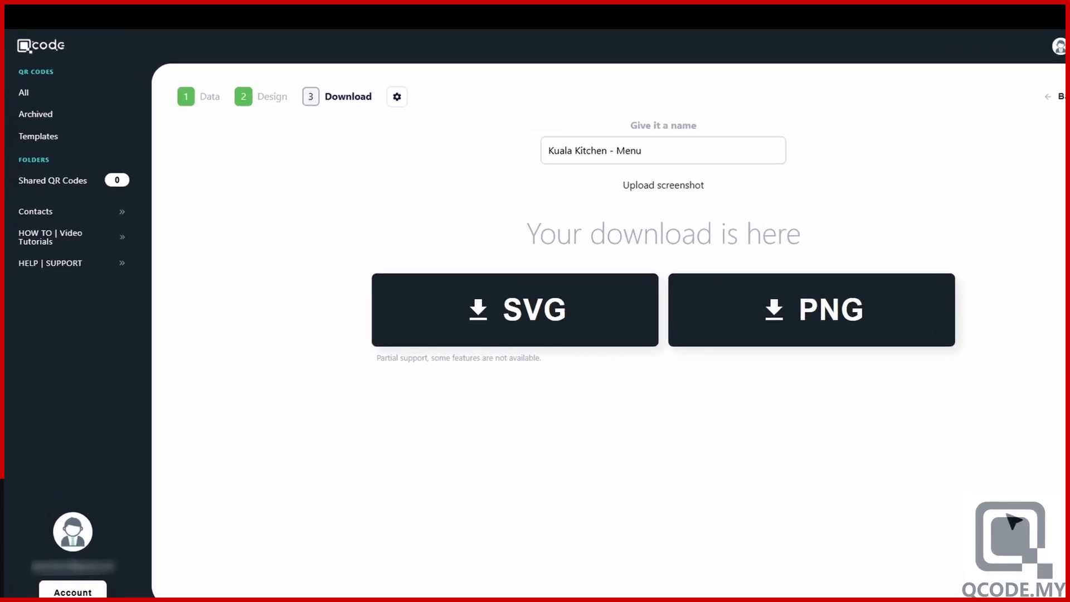
# Change the QR code's short URL slug to KualaKitchenMenu on the default qcode.my domain and save it.
pyautogui.click(528, 89)
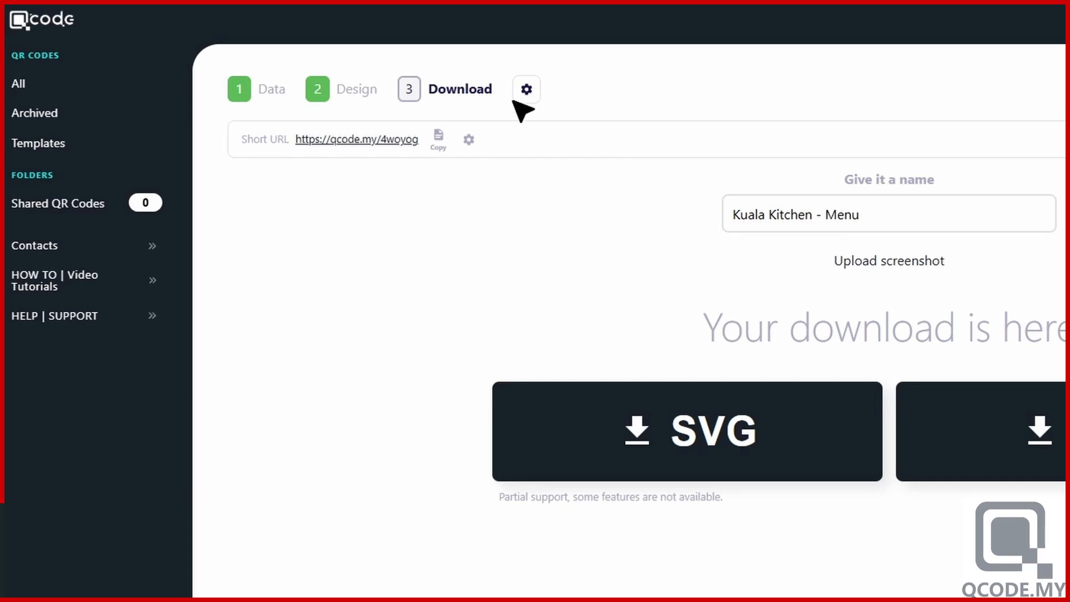
pyautogui.click(468, 140)
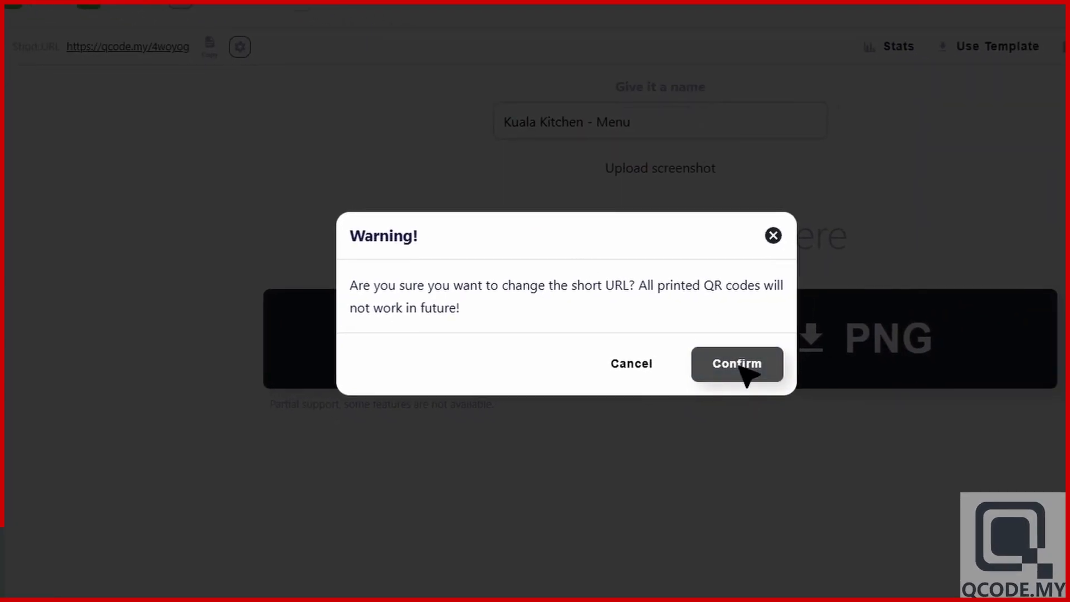
pyautogui.click(742, 367)
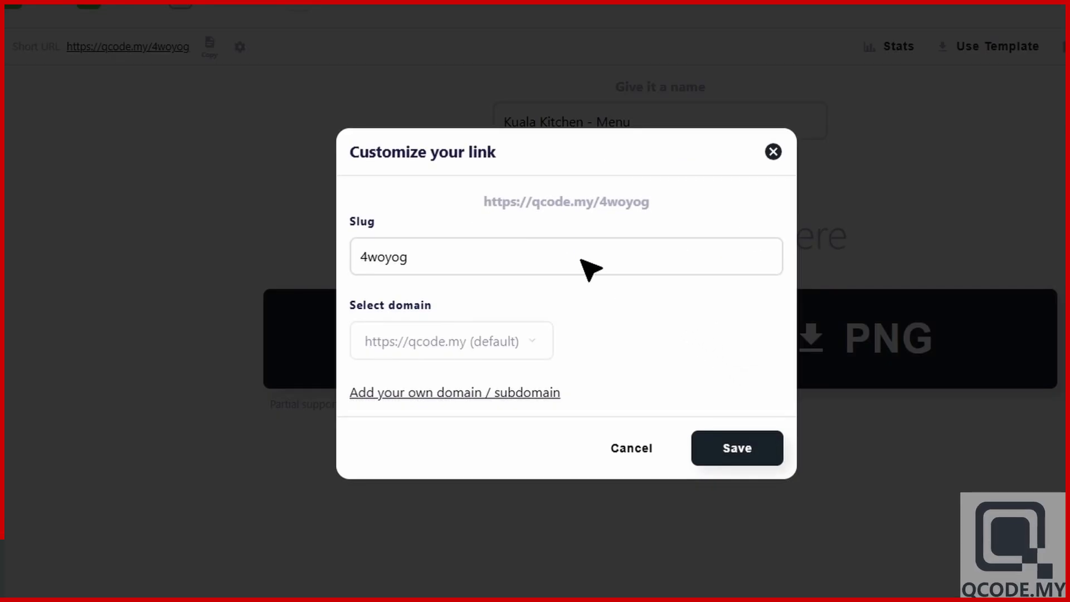
pyautogui.doubleClick(581, 260)
pyautogui.press('BackSpace')
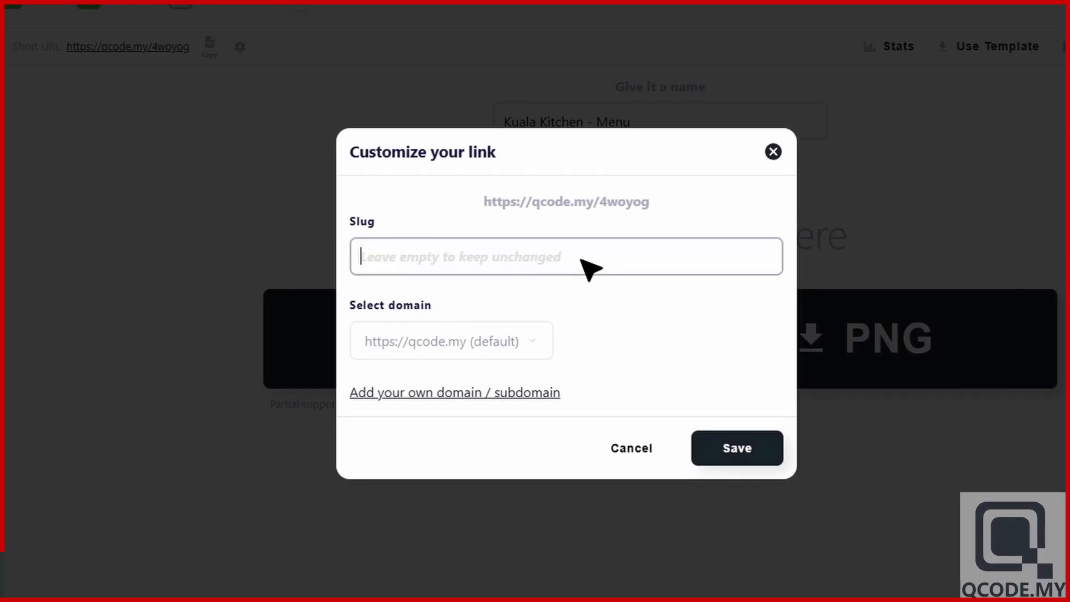
pyautogui.write('KualaKitchenMenu')
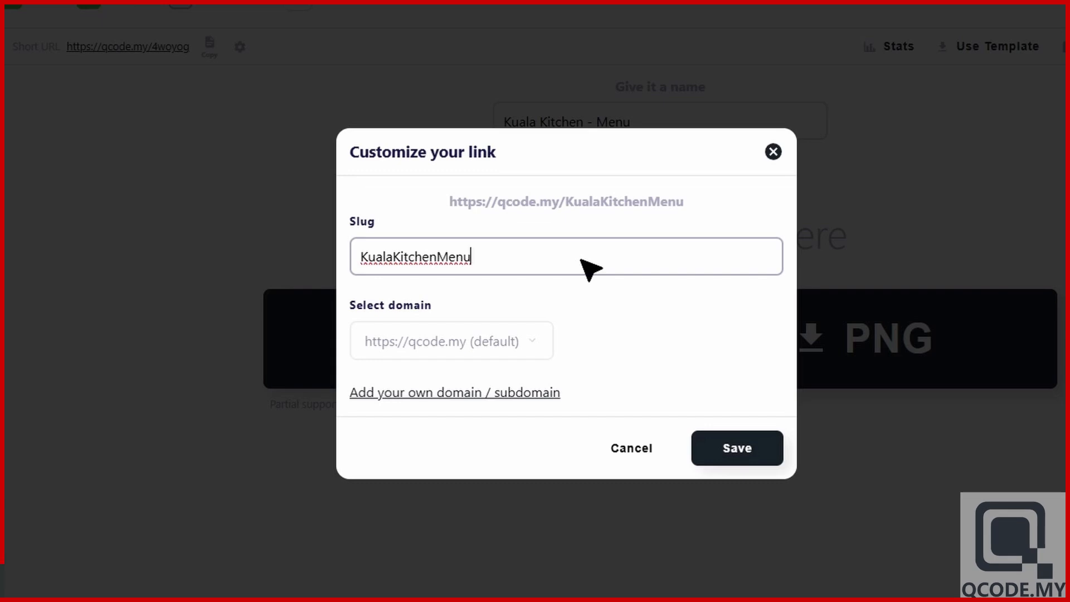
pyautogui.click(740, 449)
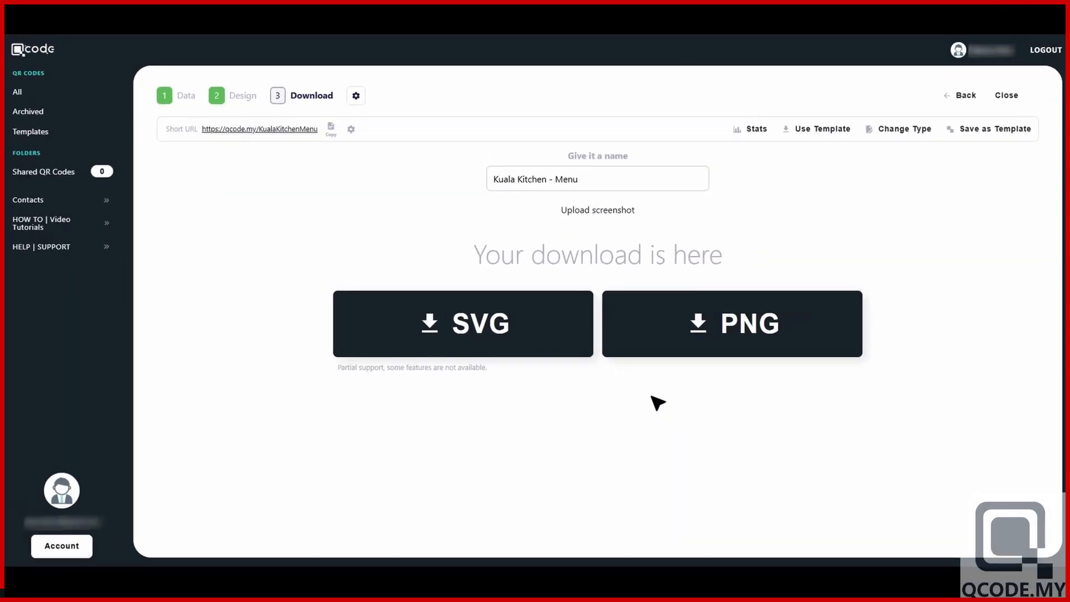